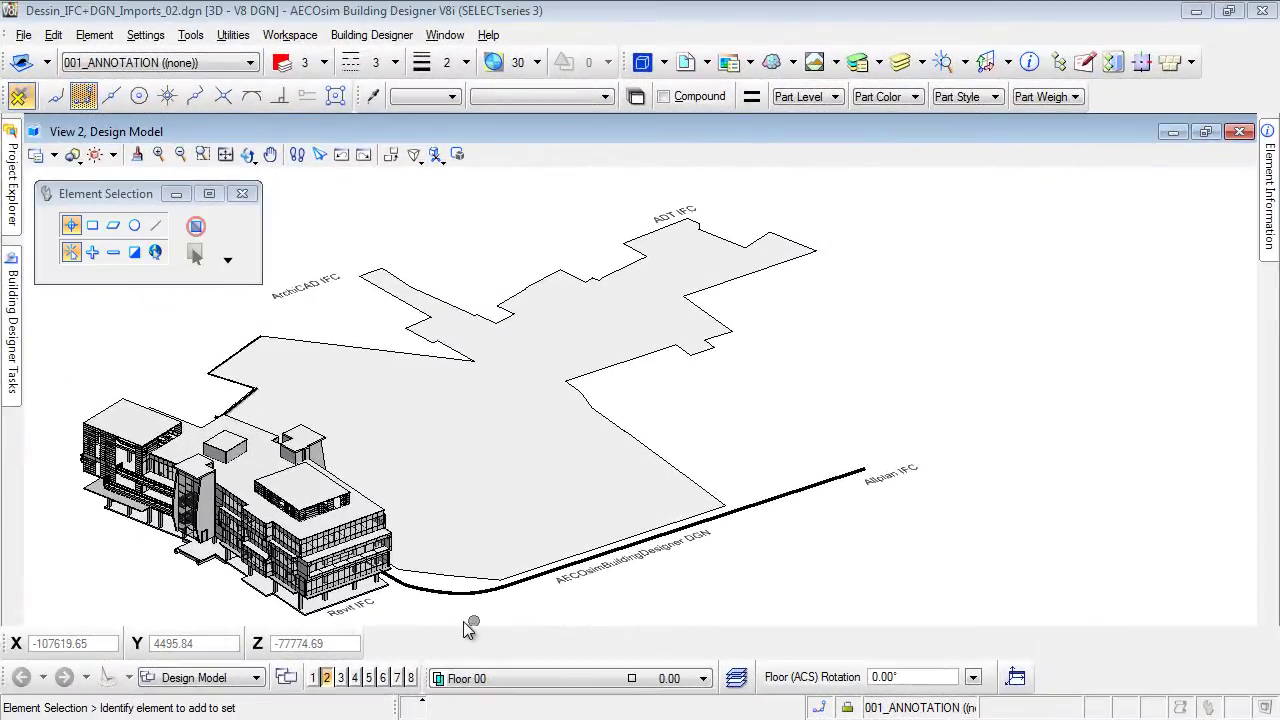
Select a wall, read its properties in Element Information, then clear the selection
left_click(203, 525)
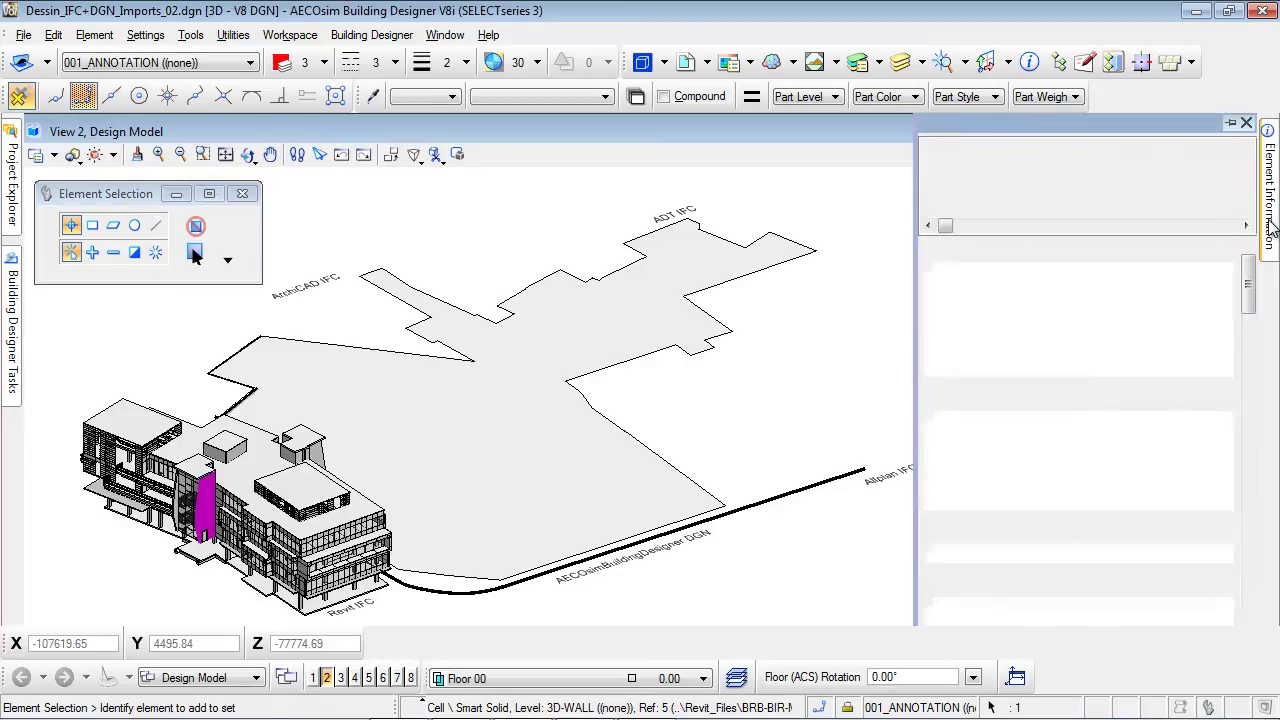
mouse_move(1268, 235)
left_click_drag(1252, 287, 1246, 463)
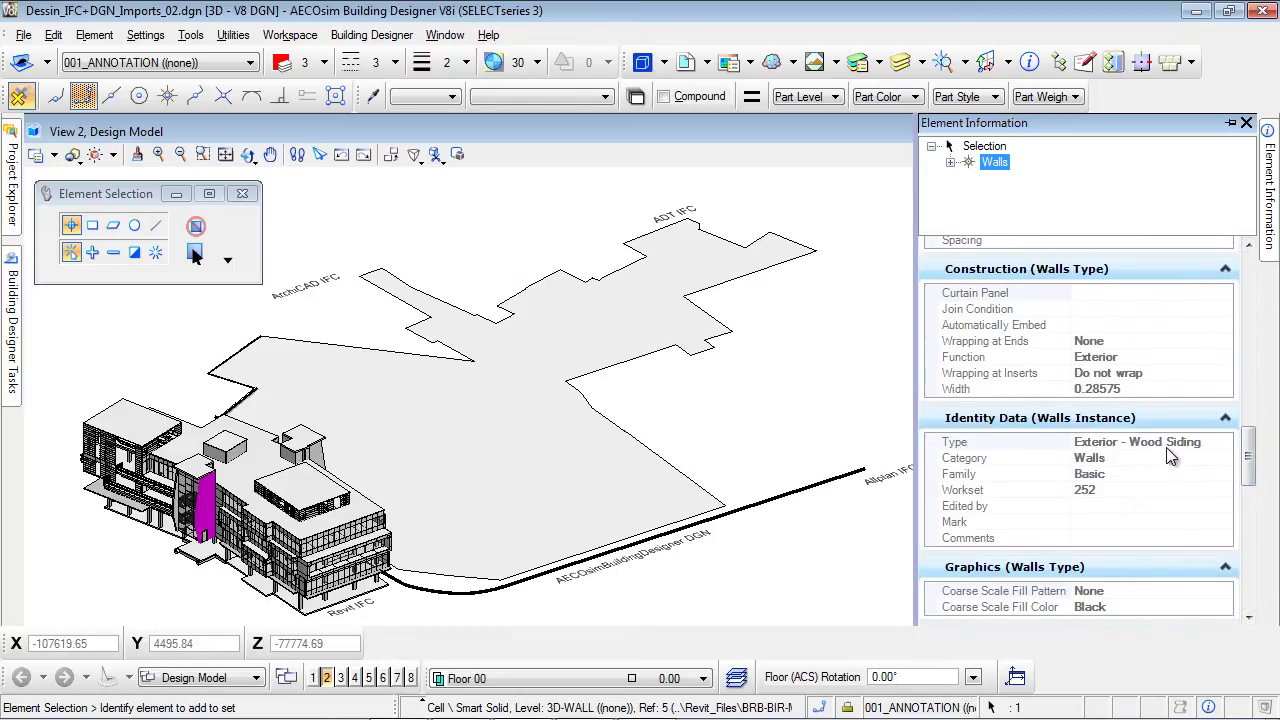
left_click_drag(1247, 458, 1248, 512)
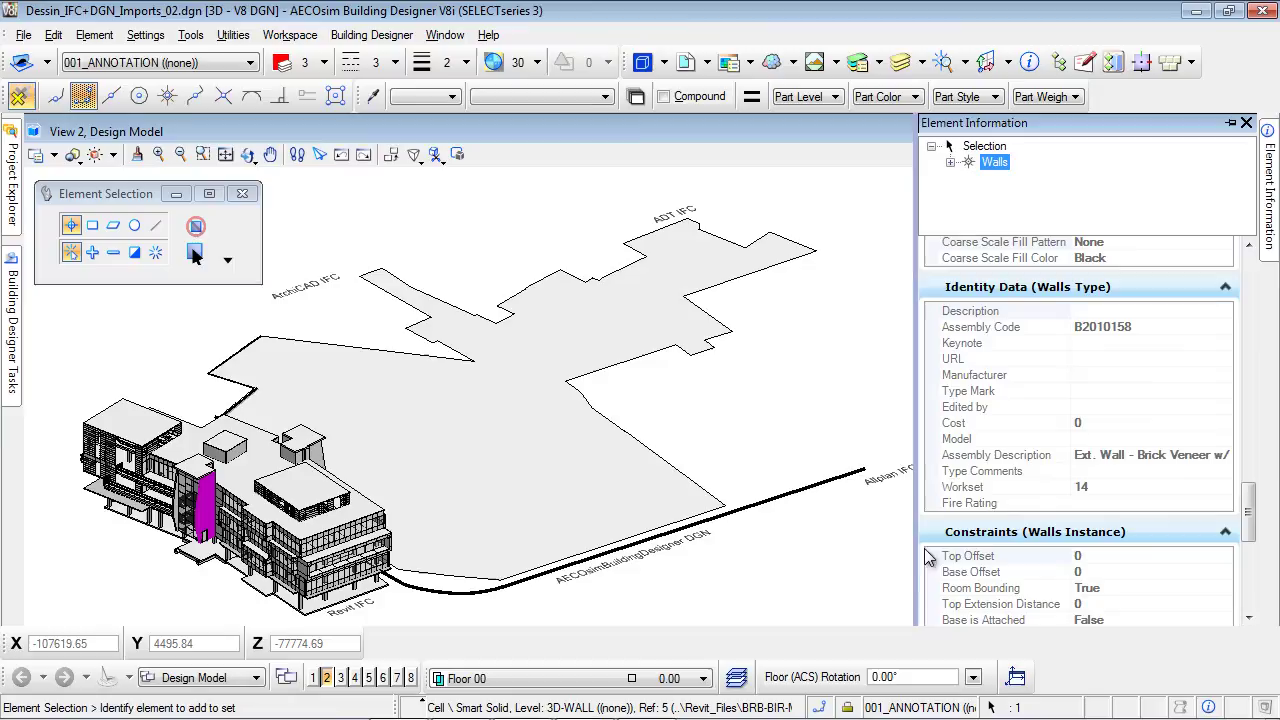
left_click(843, 580)
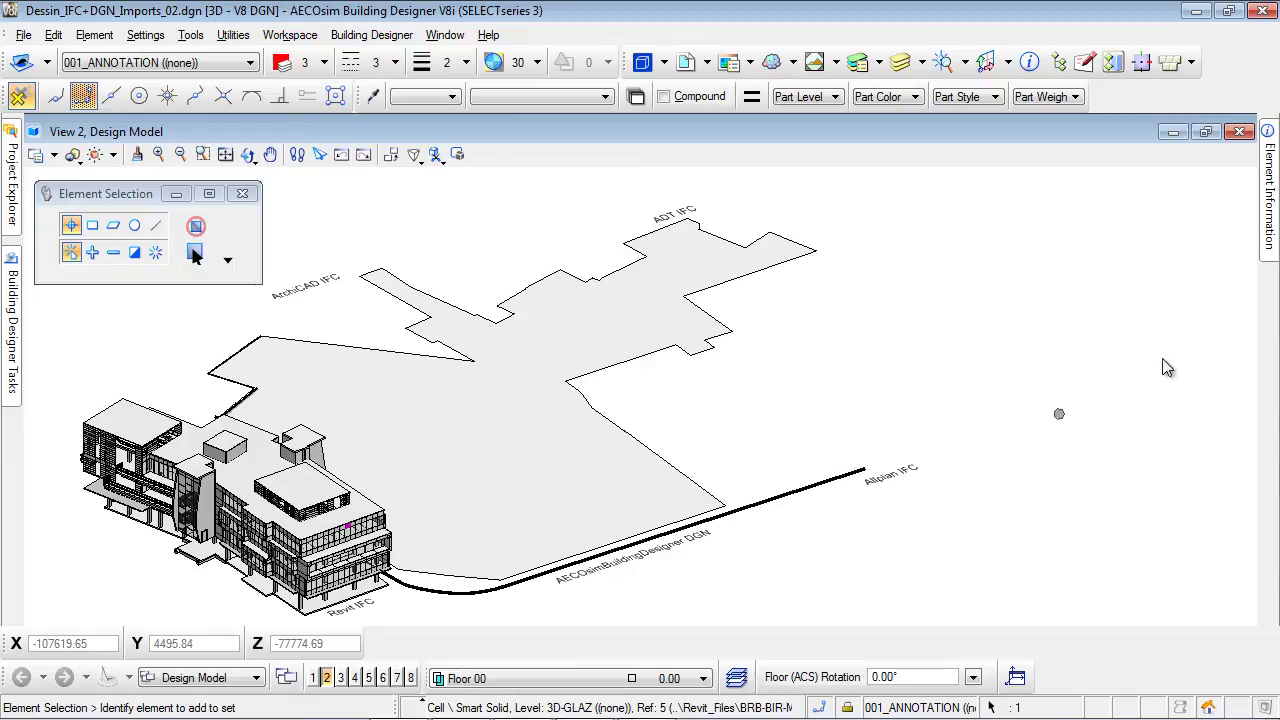
Clear the curtain panel selection and display the References dialog with the attached files
mouse_move(1269, 248)
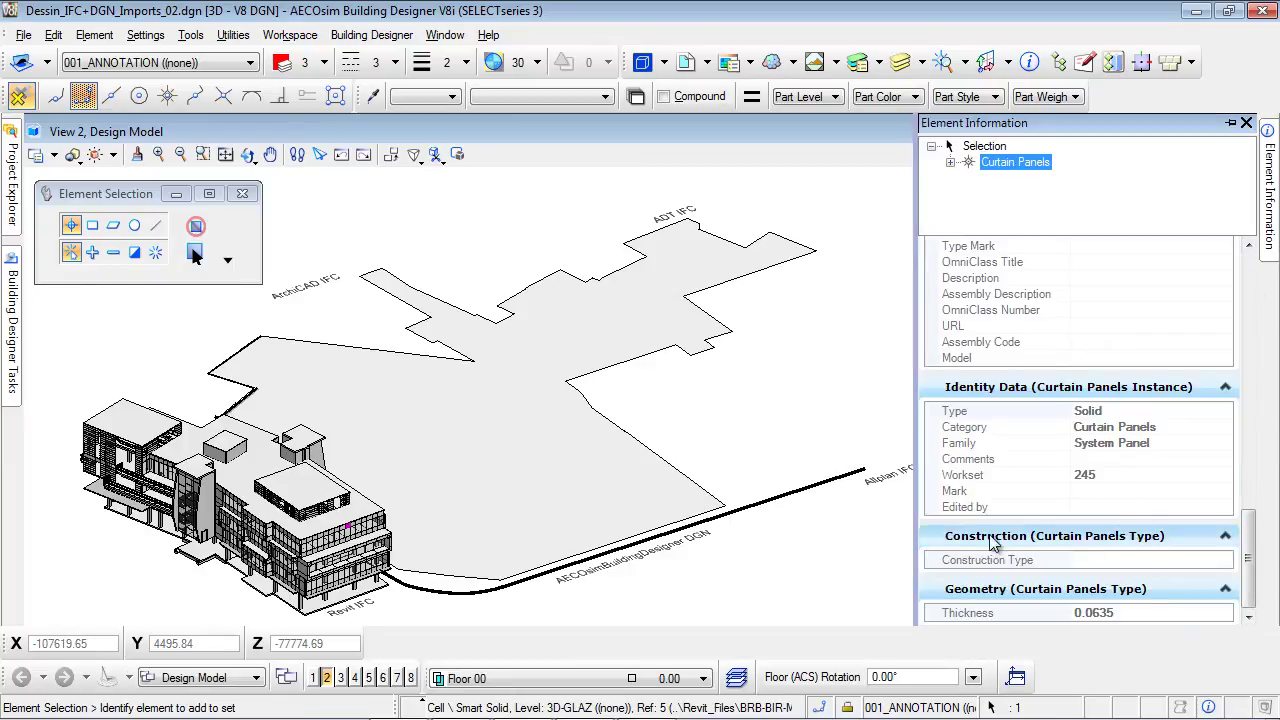
left_click(835, 589)
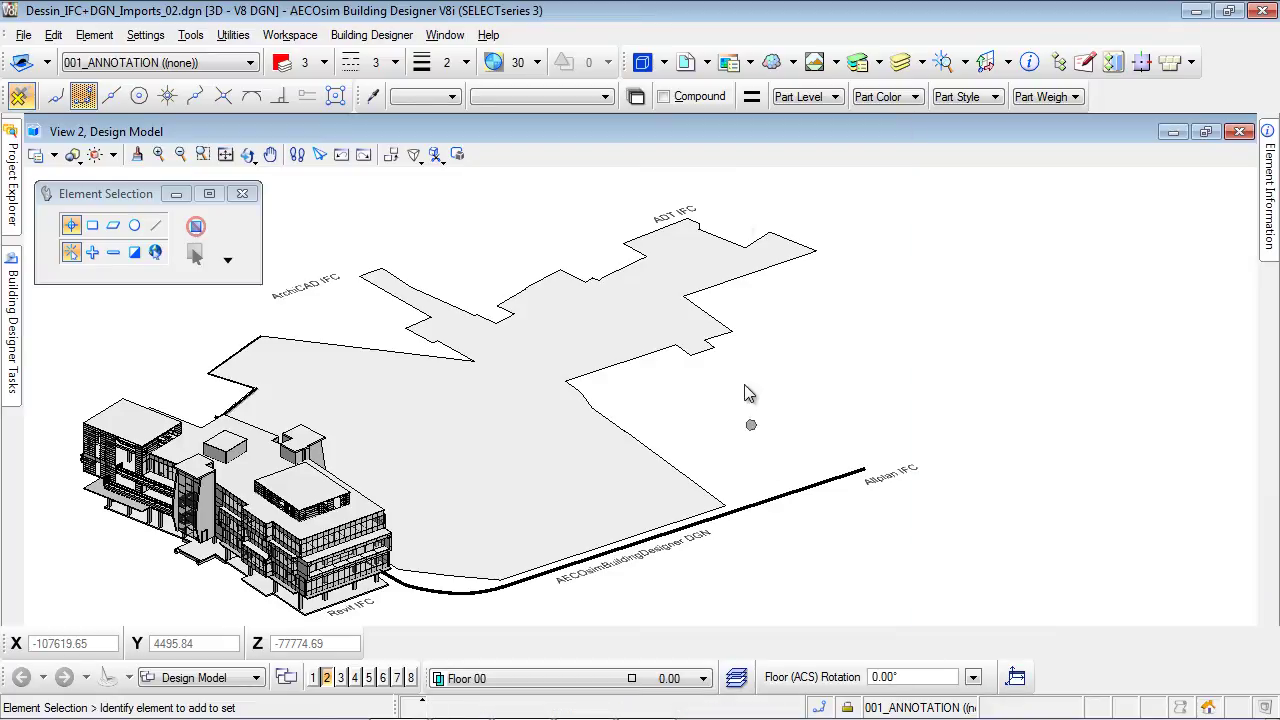
left_click(686, 64)
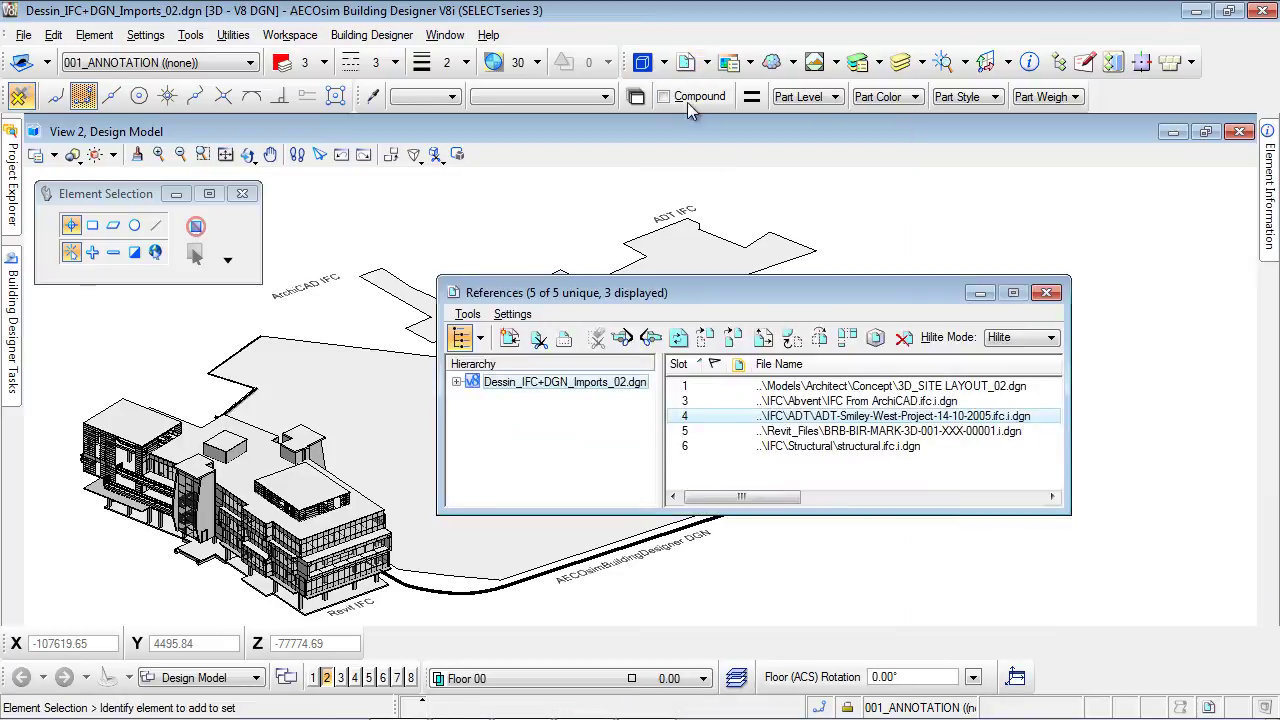
Attach the DGN file ABD_Hospital_Assembly_01.dgn as a reference with nested attachments set to Live Nesting
left_click(509, 337)
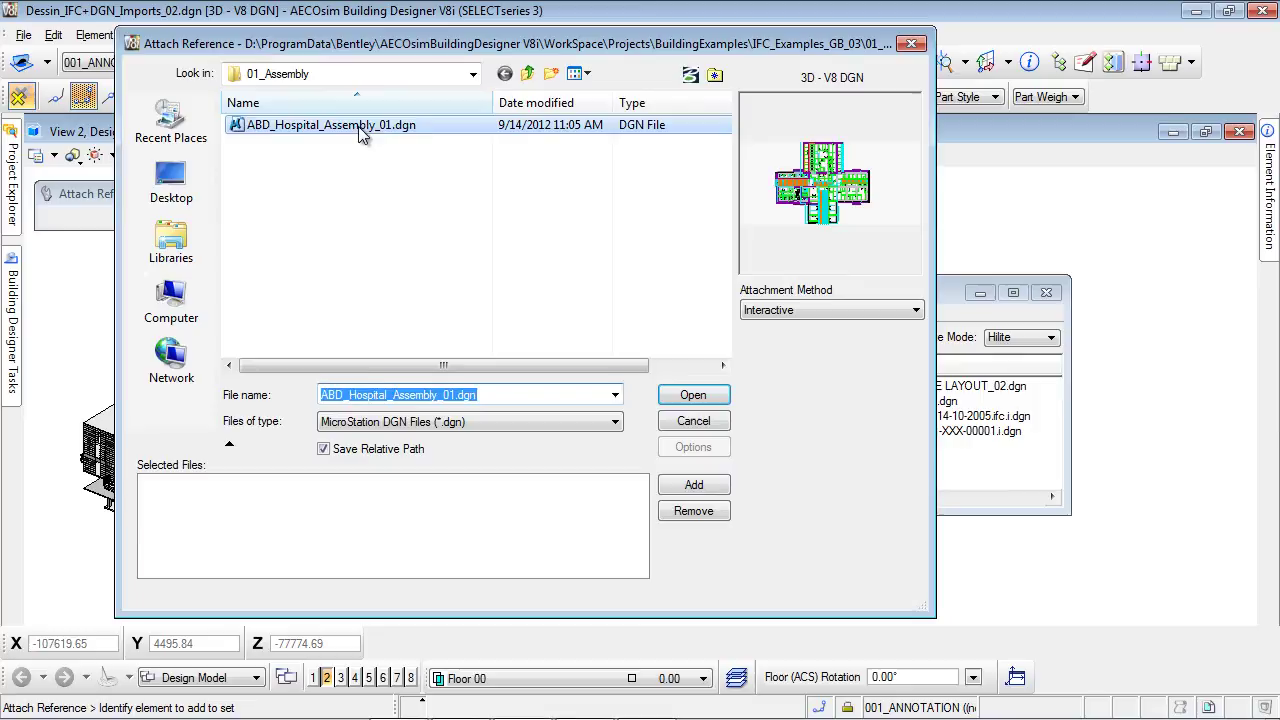
left_click(545, 395)
left_click(541, 427)
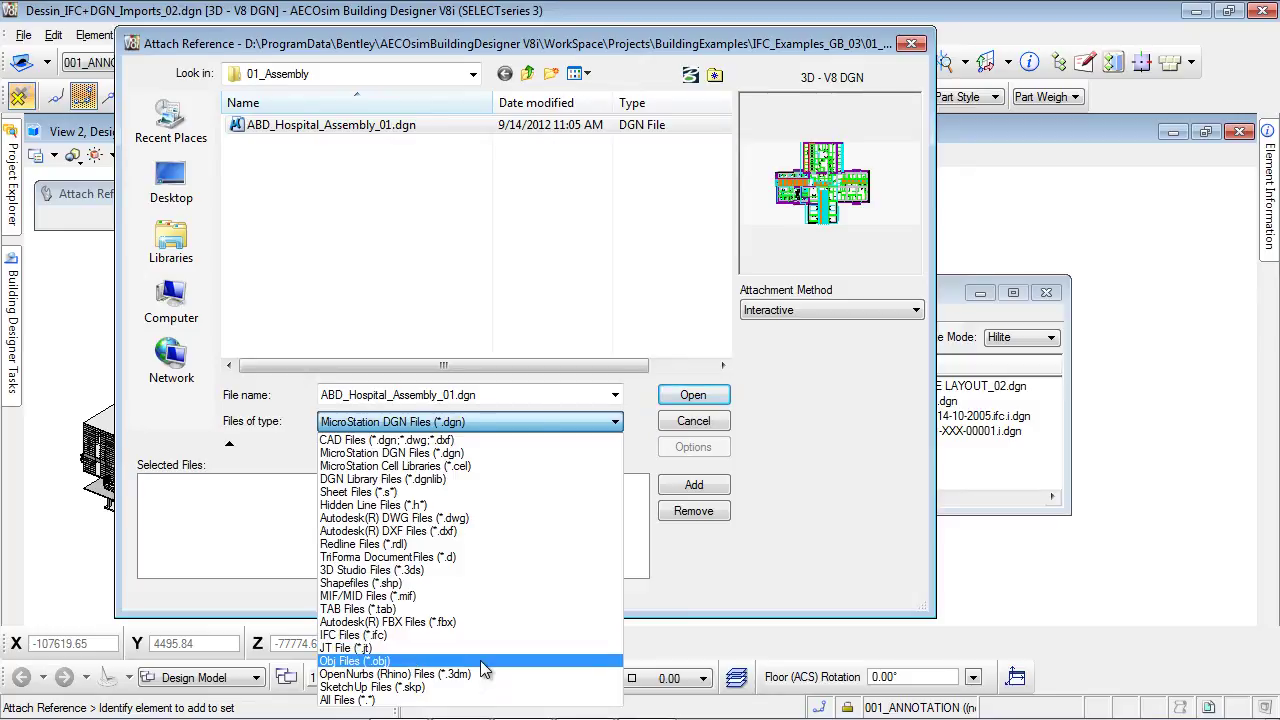
left_click(723, 594)
left_click(700, 486)
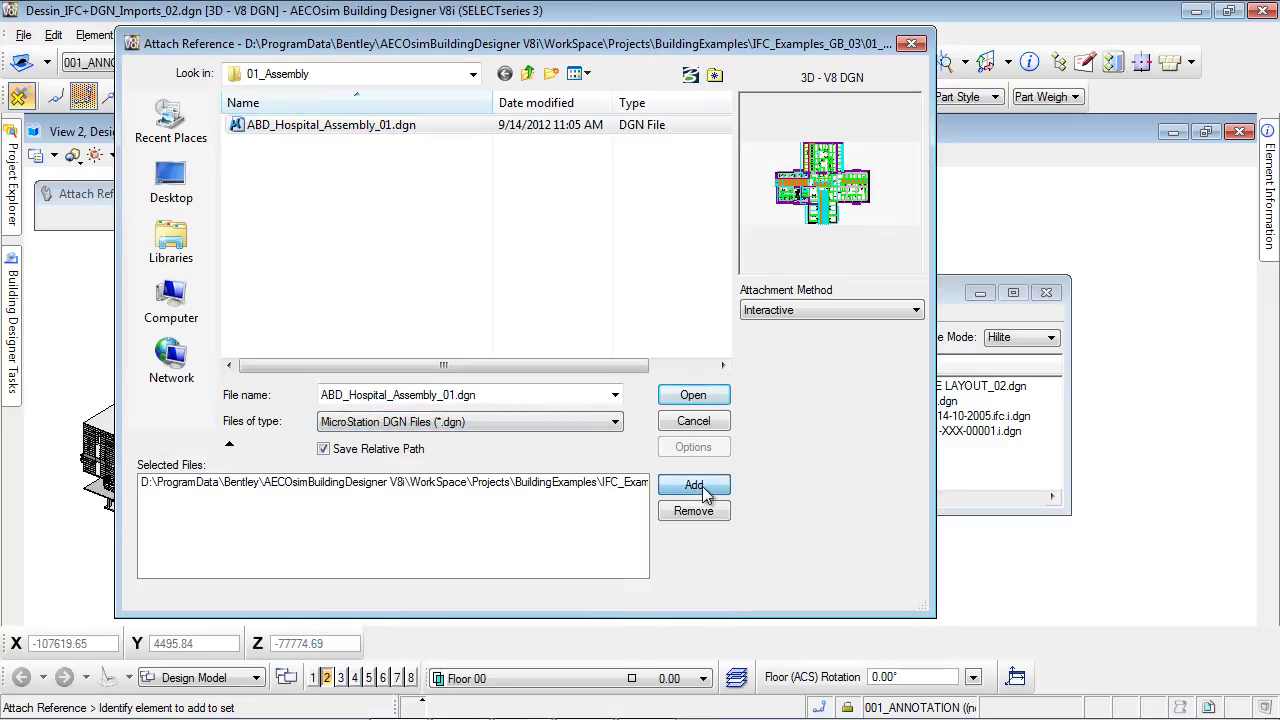
left_click(706, 396)
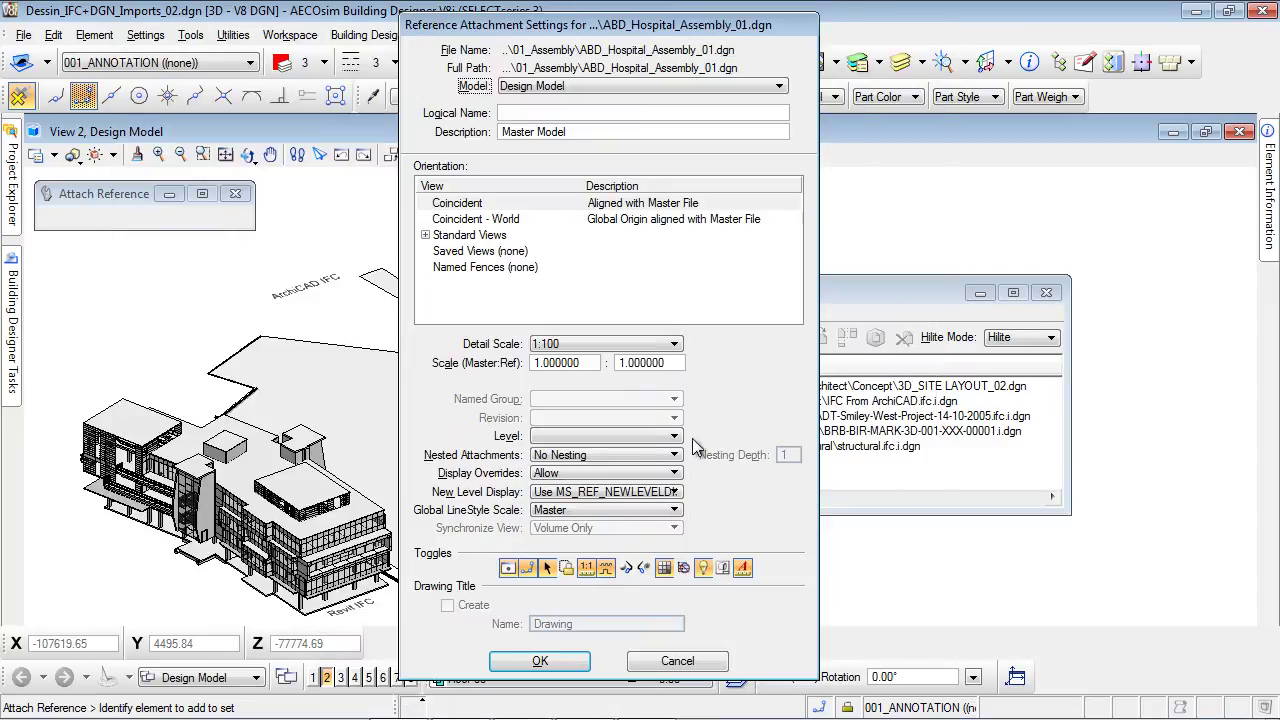
left_click(643, 458)
left_click(636, 487)
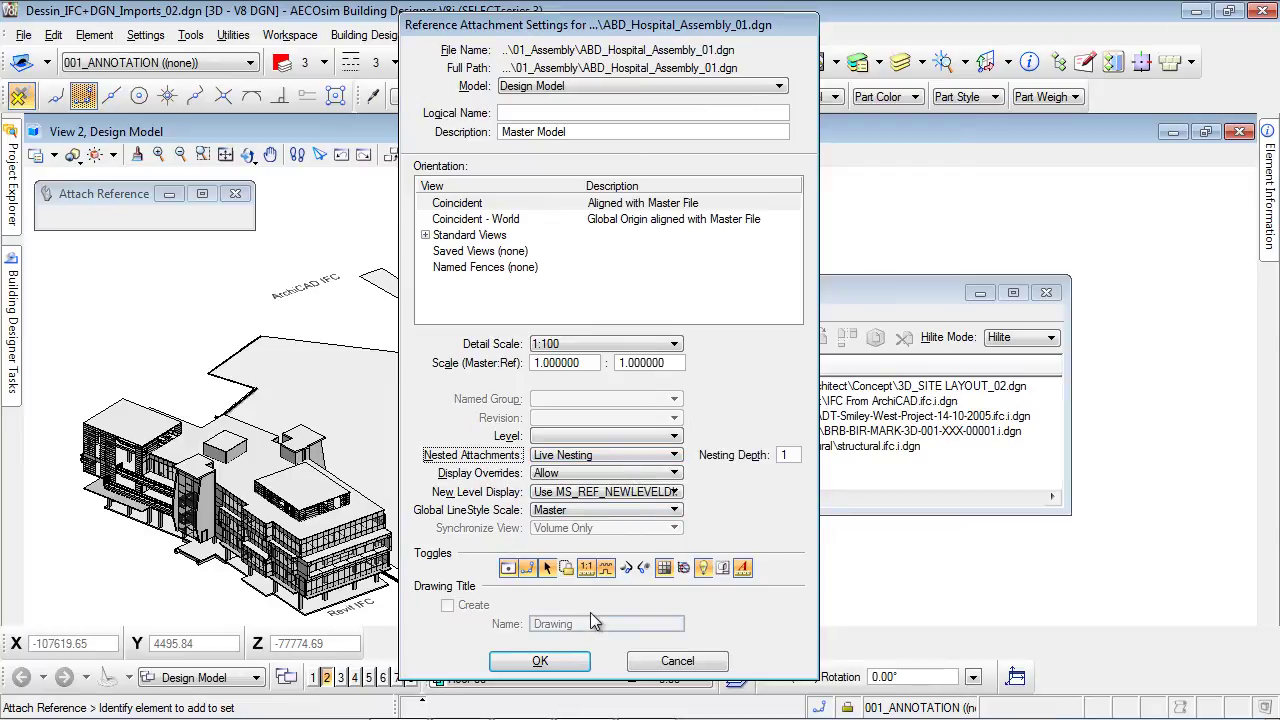
left_click(540, 661)
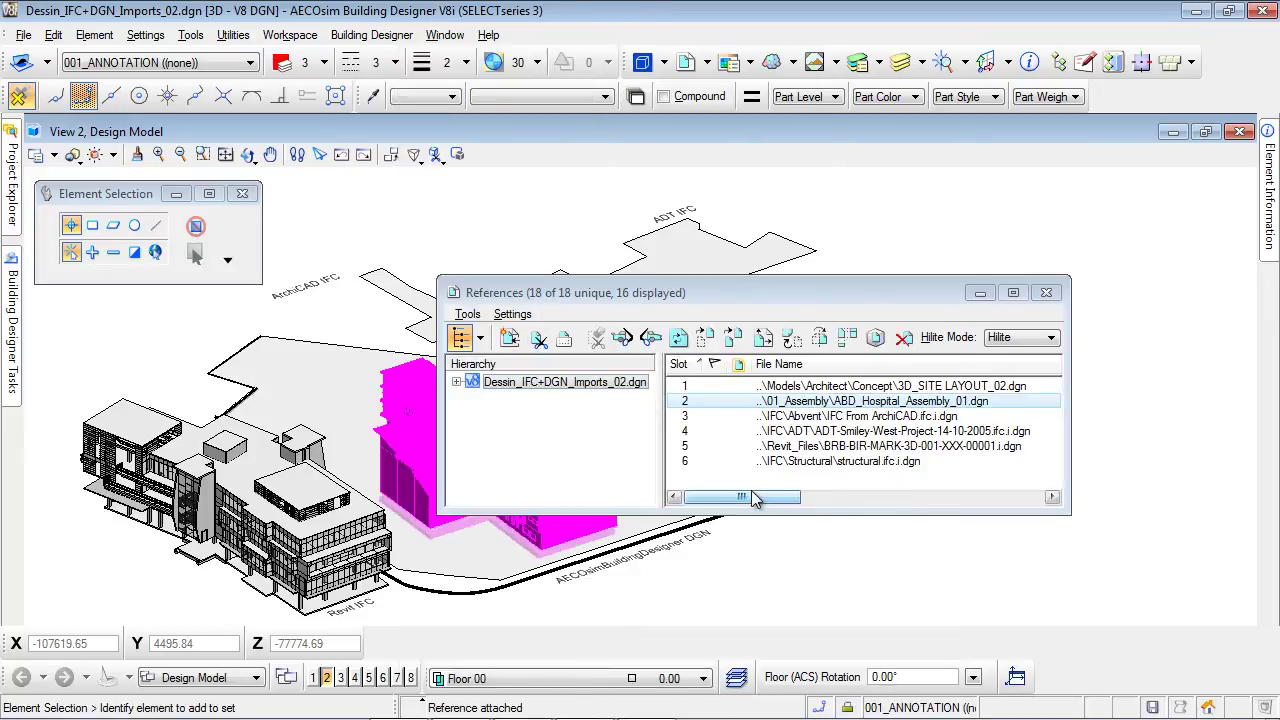
Attach IFC\Nemetschek\Allplan-2008-Institute-Var-2-IFC.ifc.i.dgn as a reference with No Nesting
left_click(765, 485)
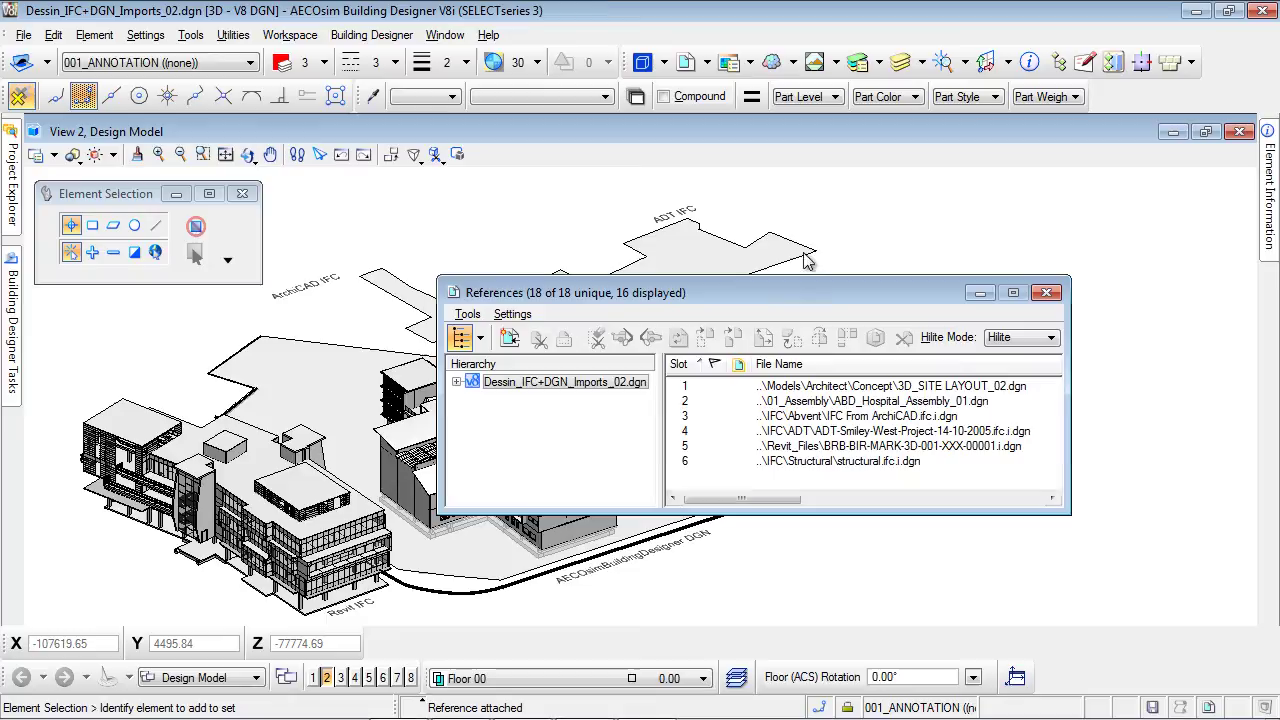
left_click_drag(706, 290, 832, 213)
left_click(638, 261)
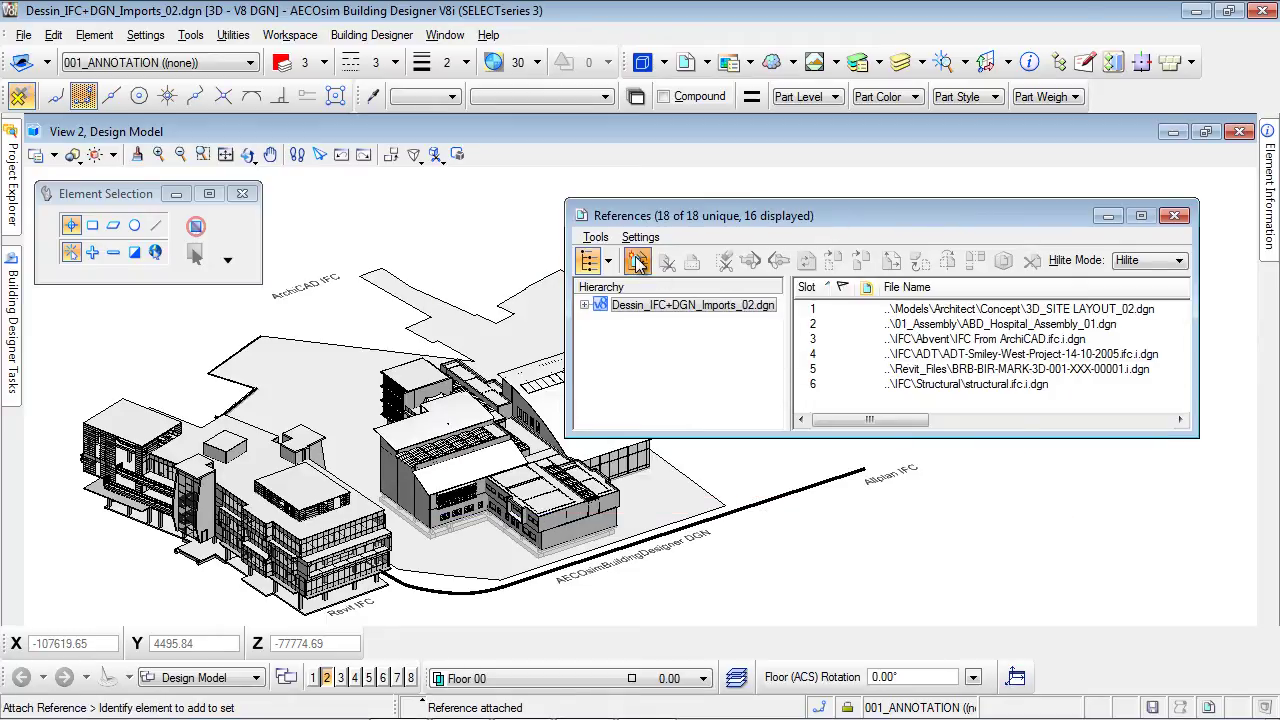
left_click(528, 76)
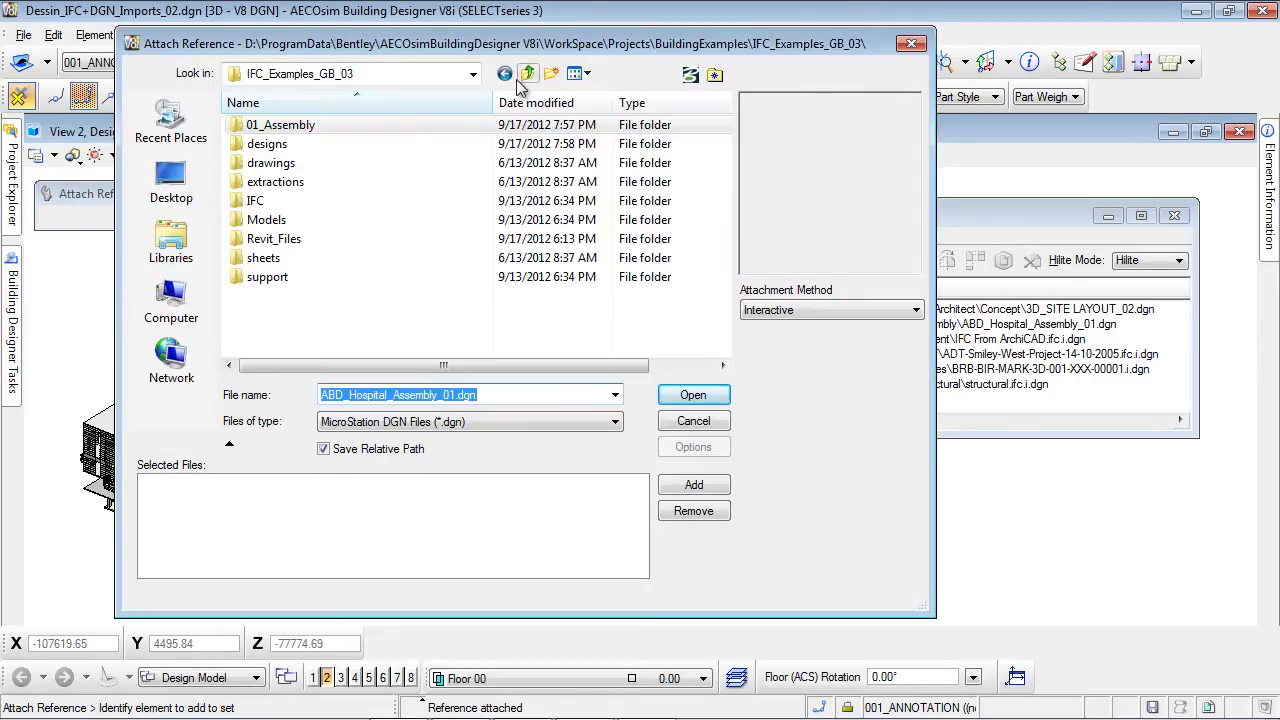
double_click(262, 208)
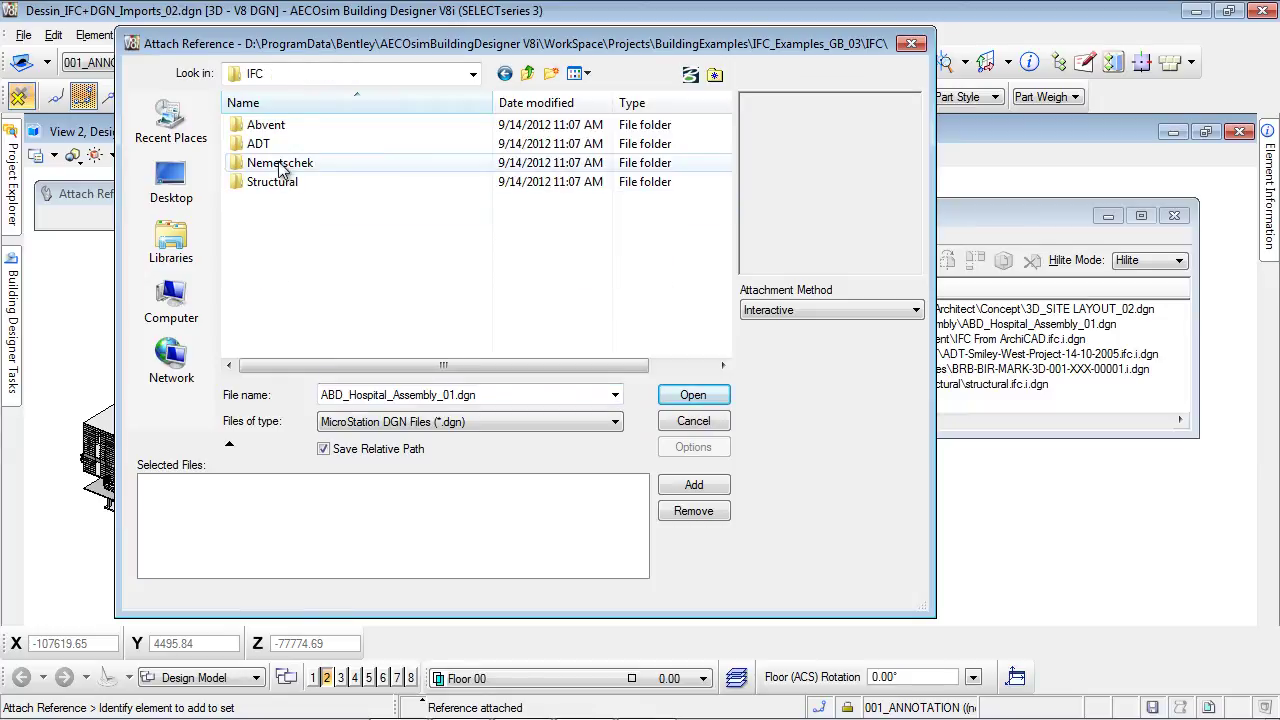
double_click(278, 162)
left_click(306, 128)
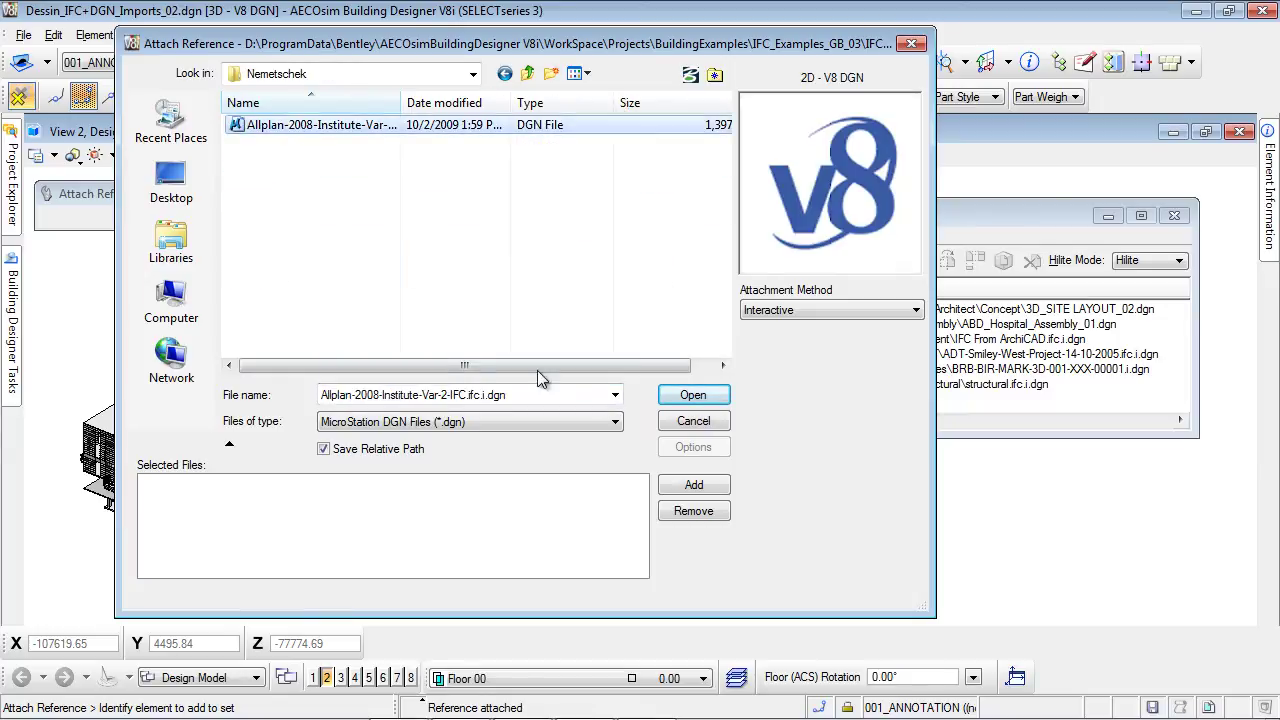
left_click(706, 485)
left_click(711, 396)
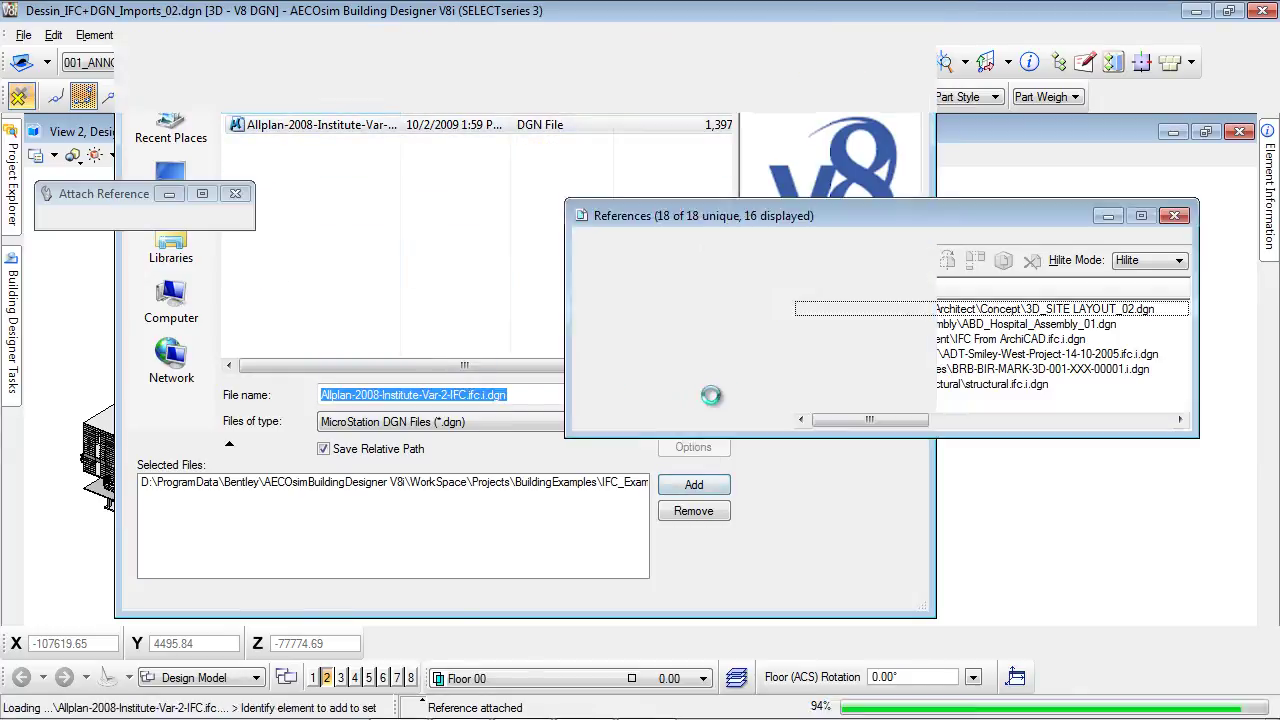
left_click(605, 456)
left_click(604, 438)
left_click(546, 661)
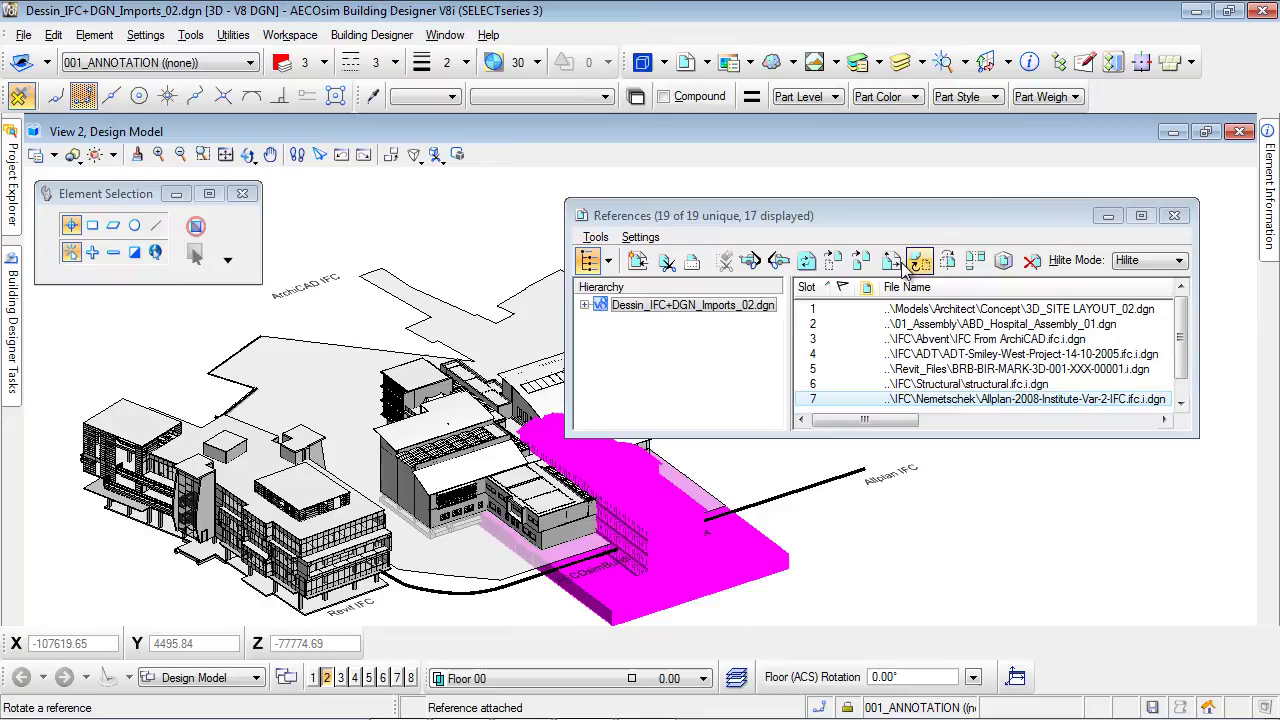
Move the Allplan reference onto its site location, offset X -20578.21, Y 37979.86
left_click(833, 260)
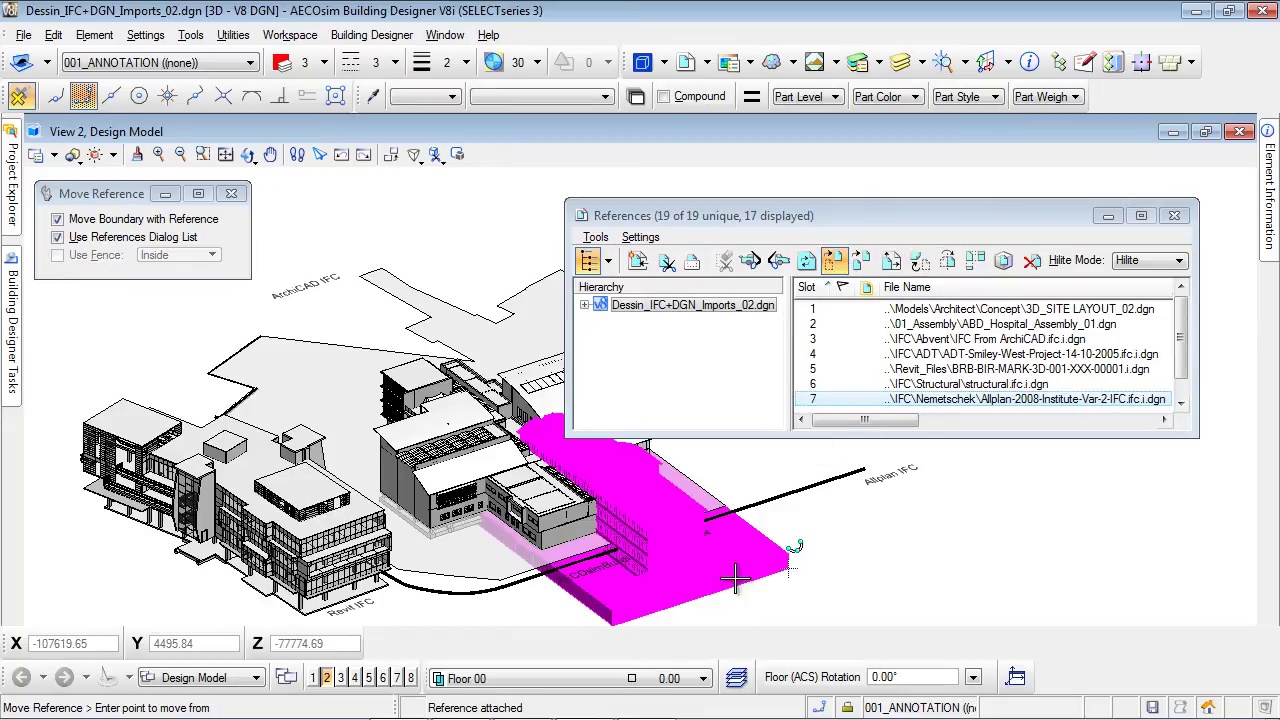
left_click(612, 620)
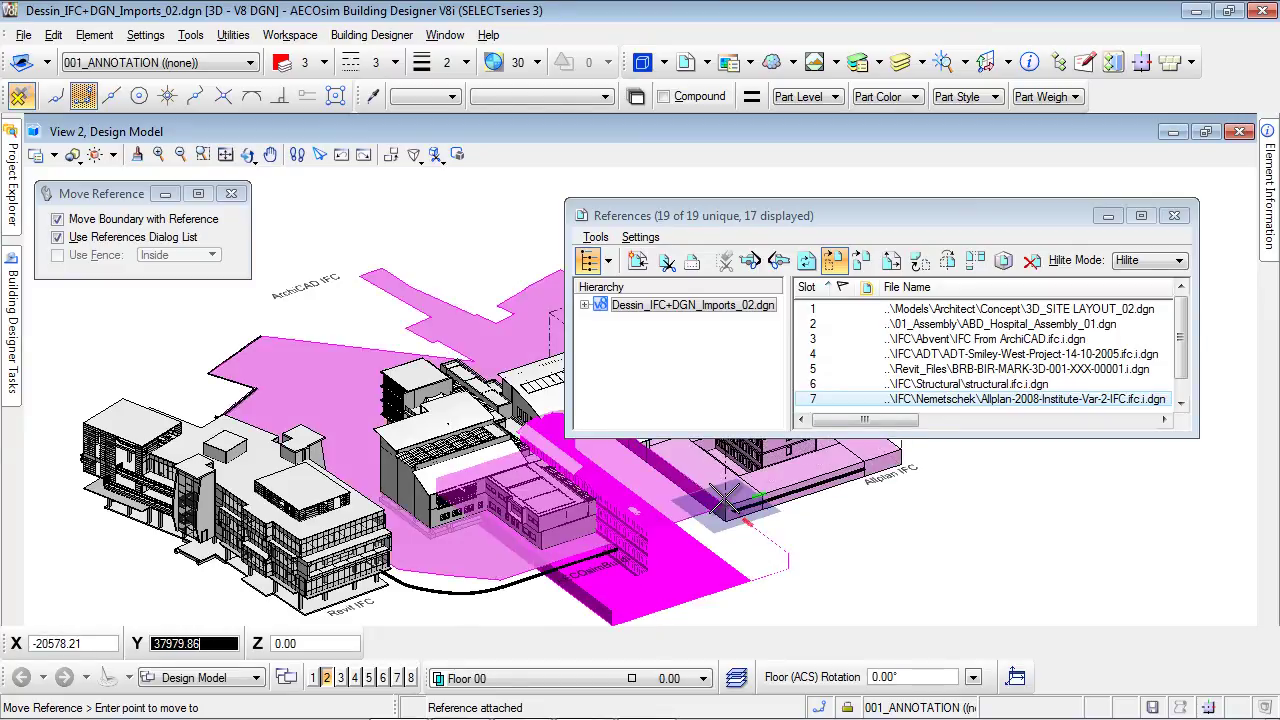
left_click(726, 500)
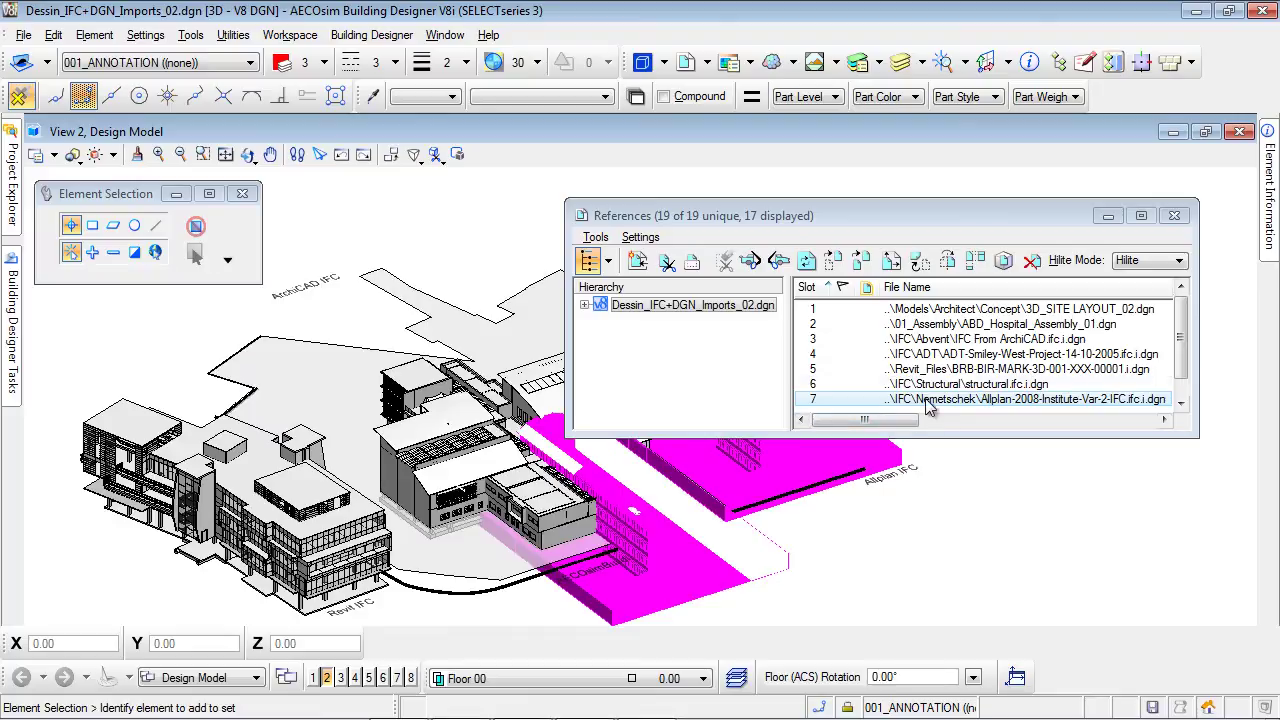
left_click_drag(895, 200, 896, 180)
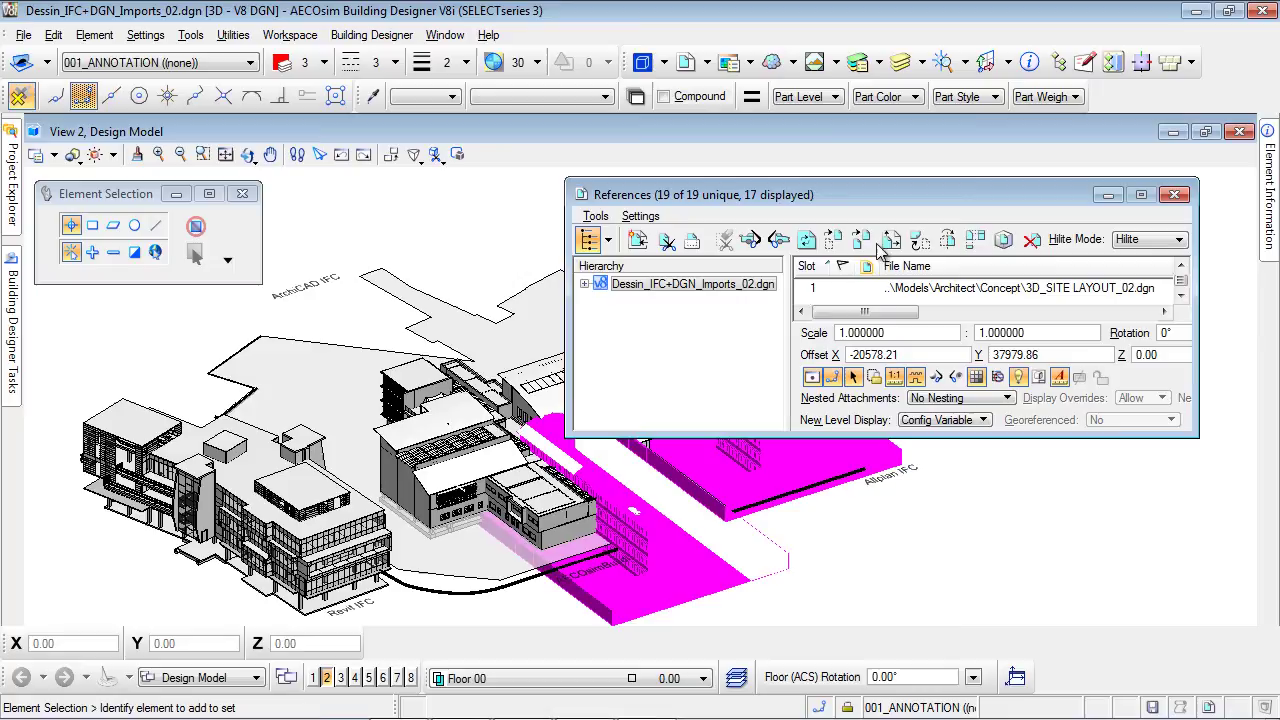
Enlarge the References dialog and turn on display of the hidden references
left_click_drag(921, 200, 855, 332)
left_click_drag(870, 570, 878, 637)
left_click(1014, 495)
left_click_drag(843, 512, 1075, 518)
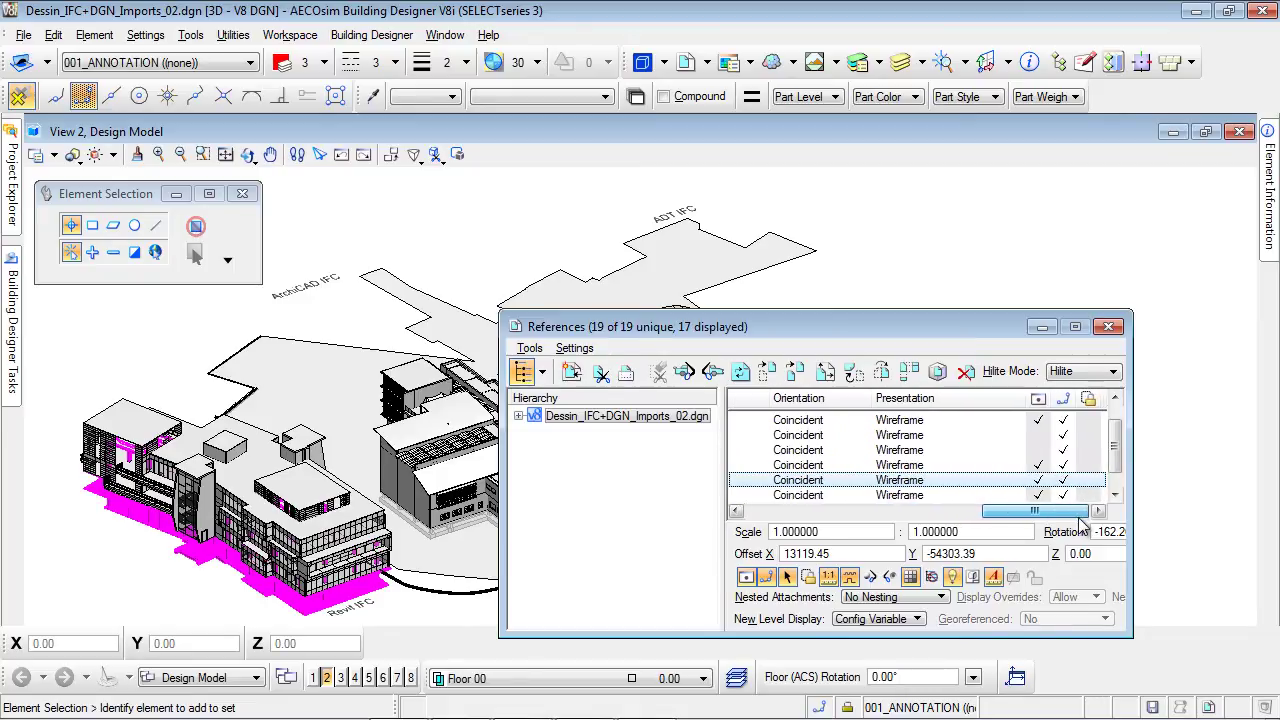
left_click(1040, 436)
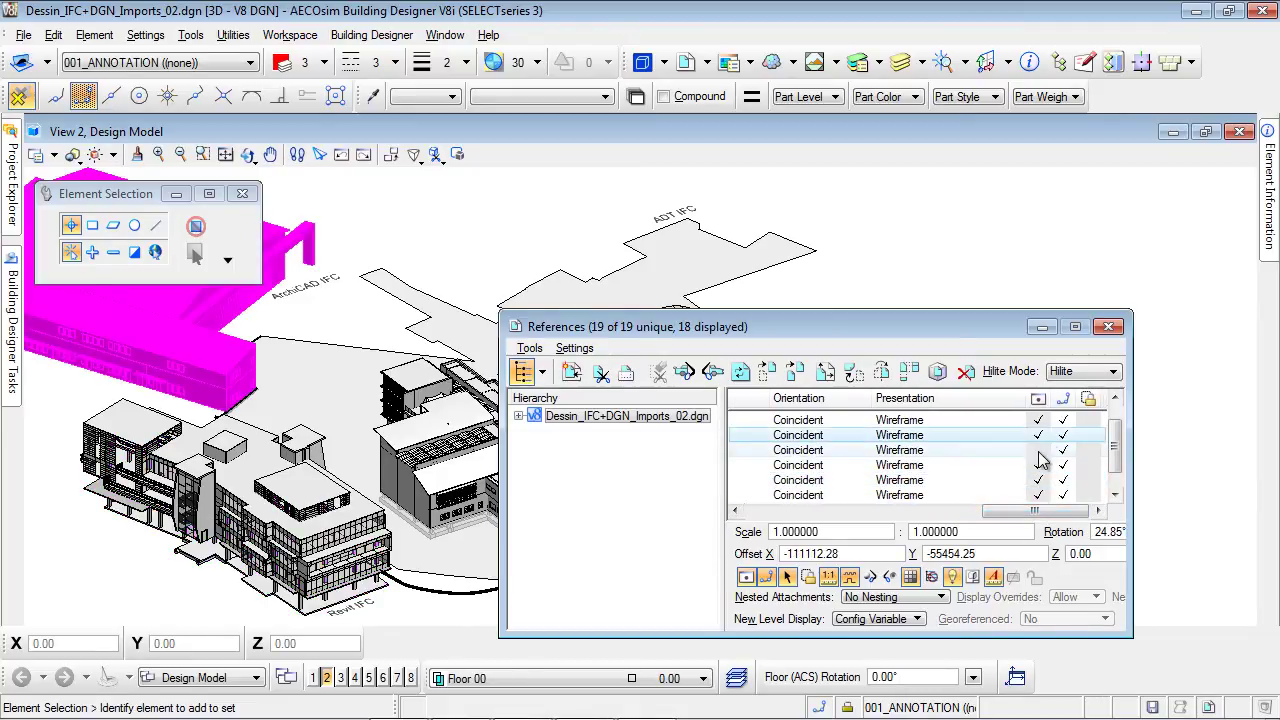
left_click(1040, 451)
scroll(1040, 494, "down", 1)
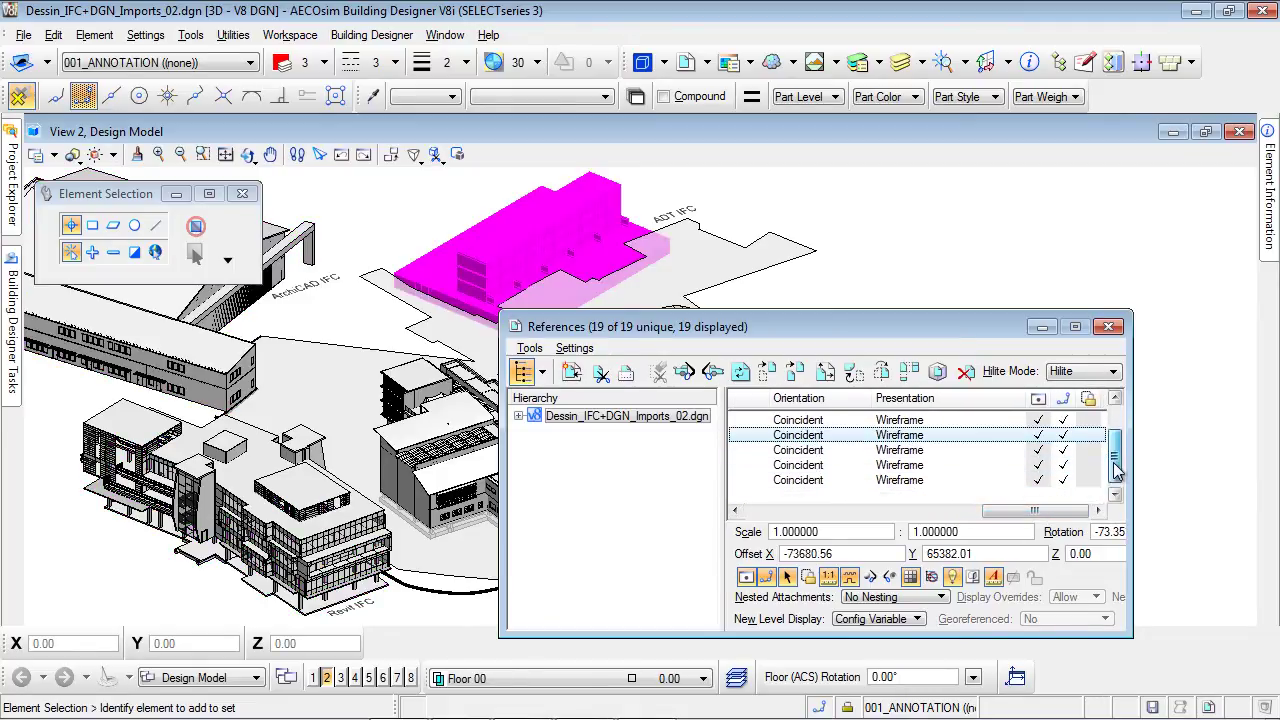
Clear the reference highlight, close References, and pan to show all site buildings
left_click(1040, 500)
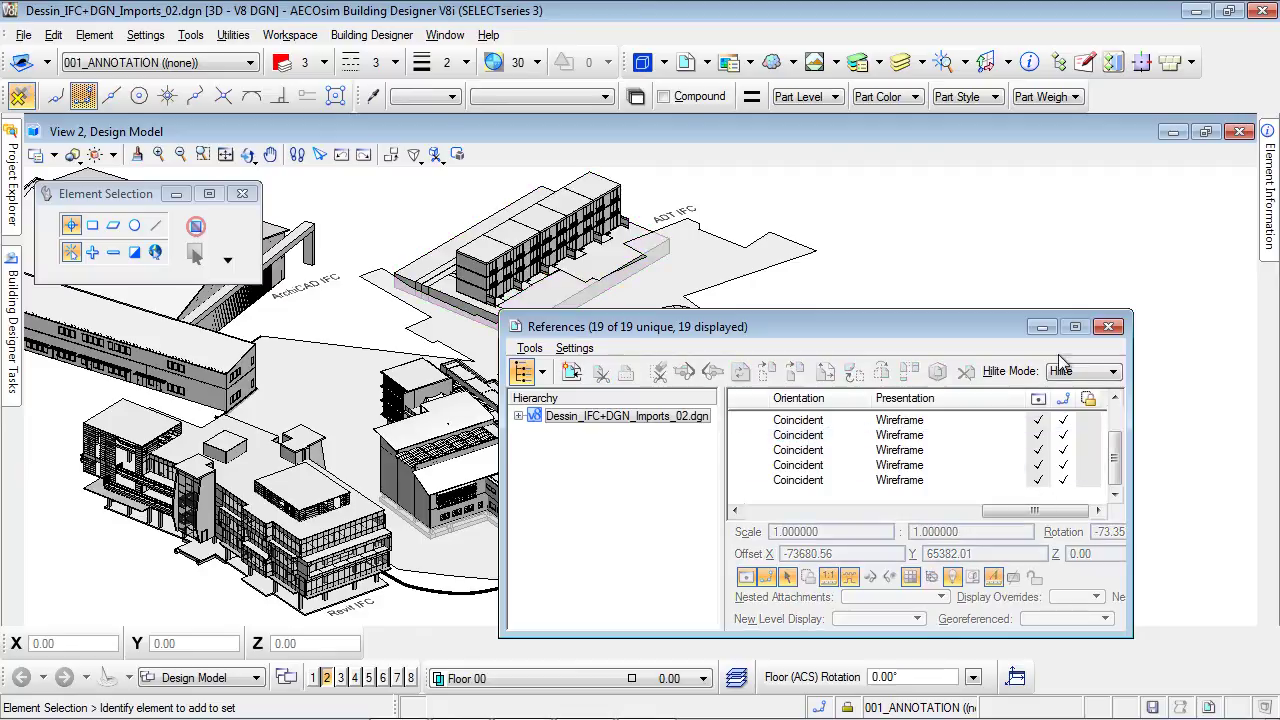
left_click(1108, 326)
middle_click_drag(875, 368, 990, 398)
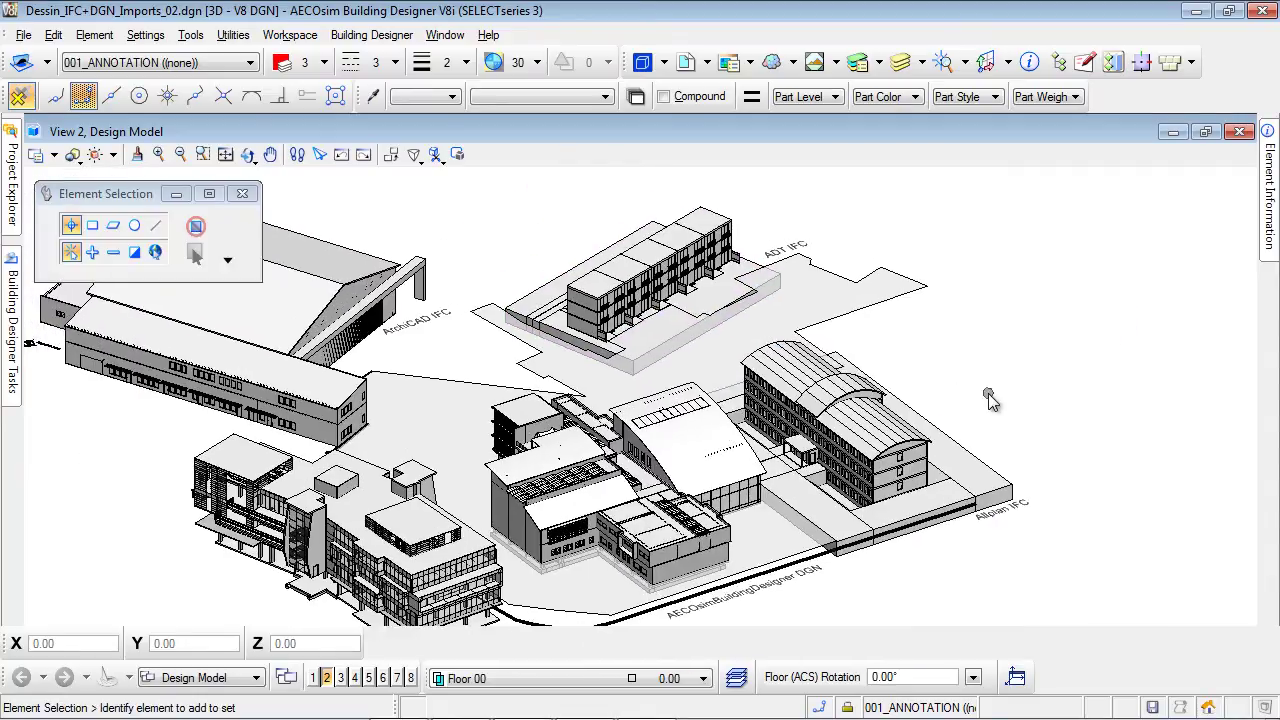
left_click(708, 566)
mouse_move(1275, 190)
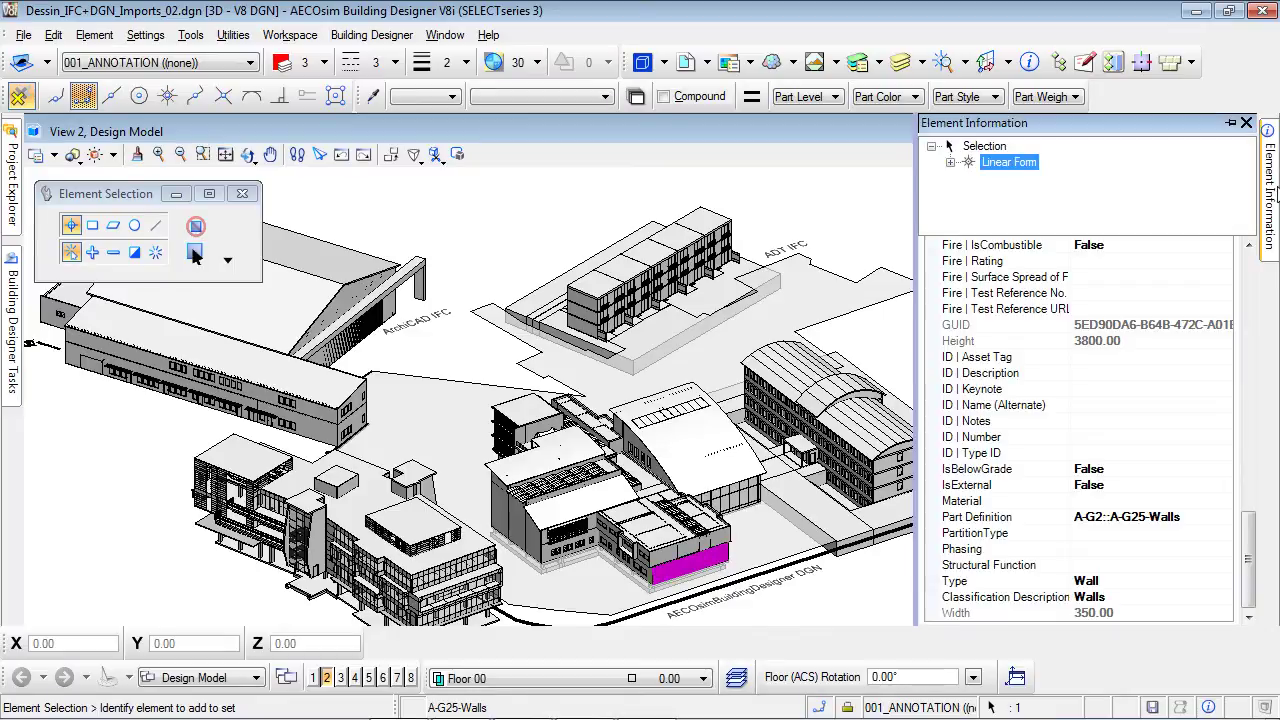
left_click_drag(1250, 548, 1245, 414)
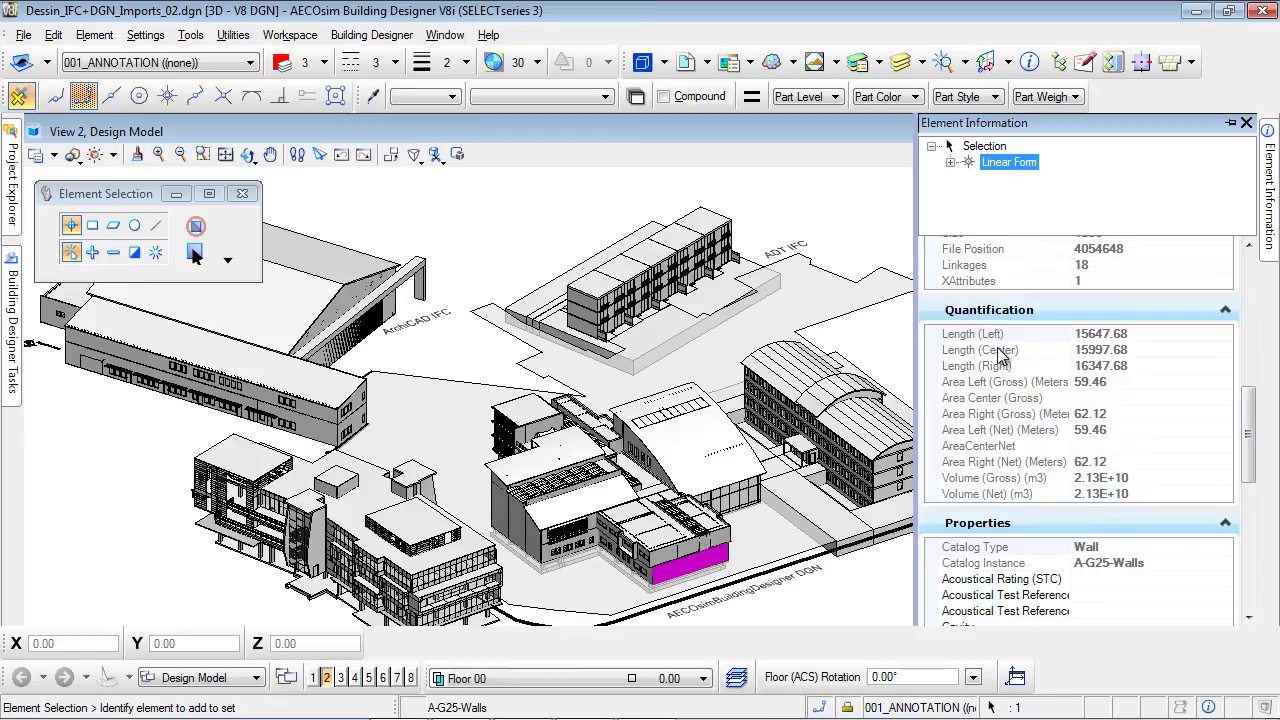
left_click(900, 472)
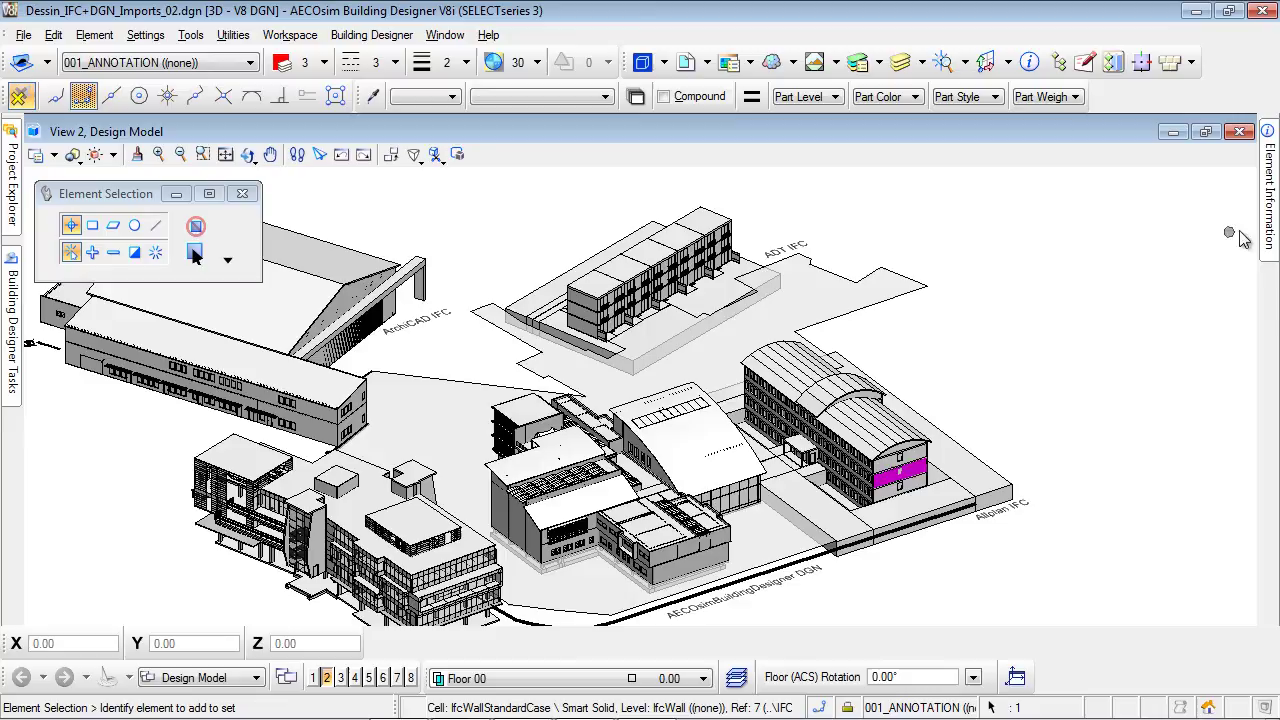
mouse_move(1266, 233)
left_click_drag(1256, 400, 1255, 272)
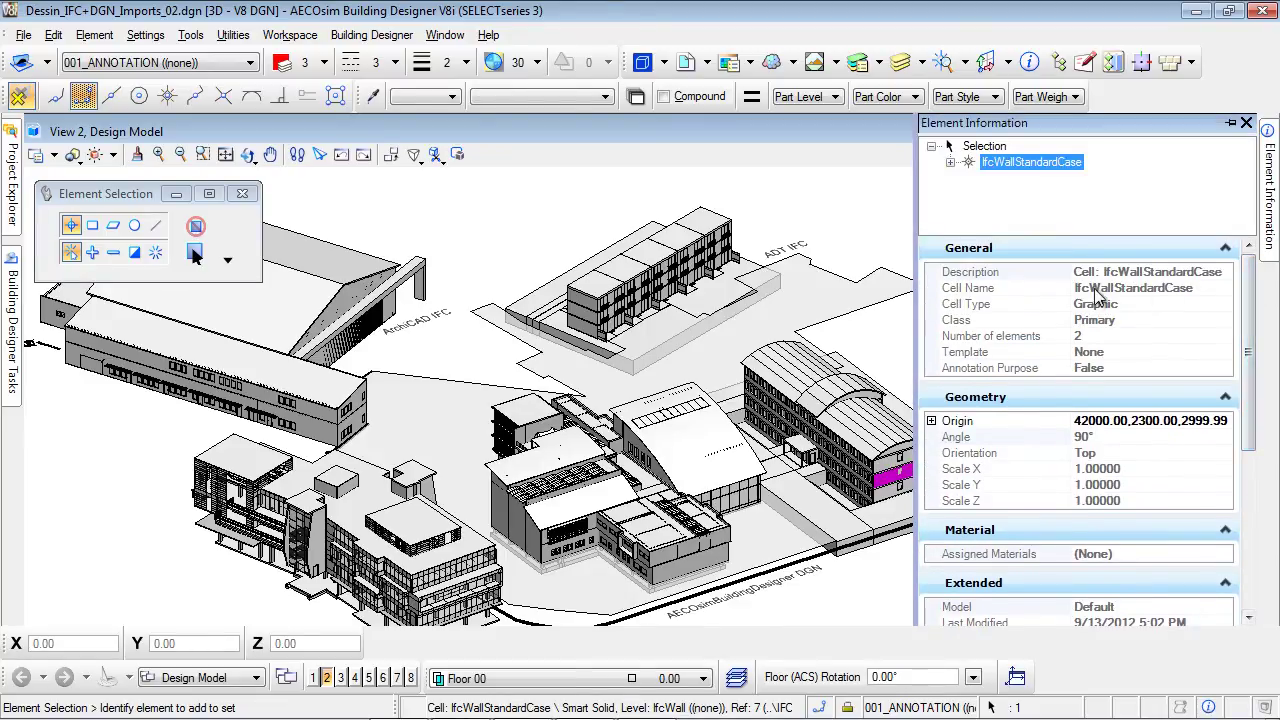
left_click(882, 585)
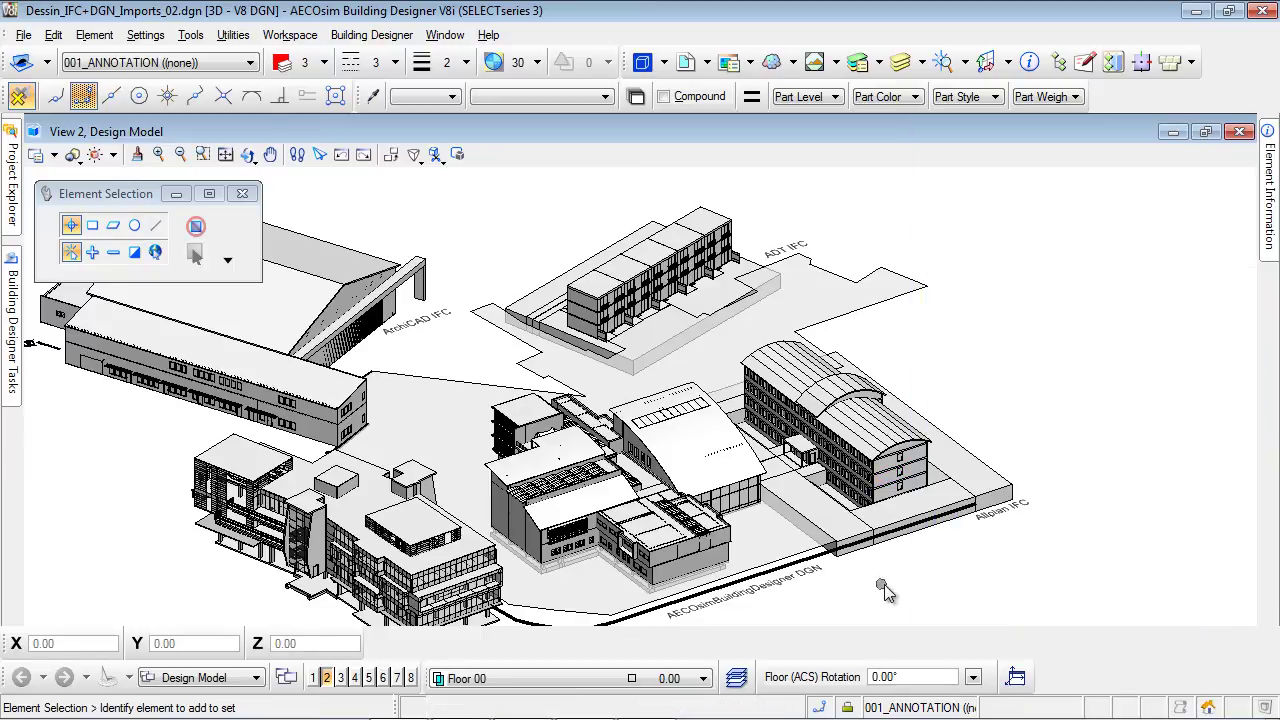
left_click(588, 316)
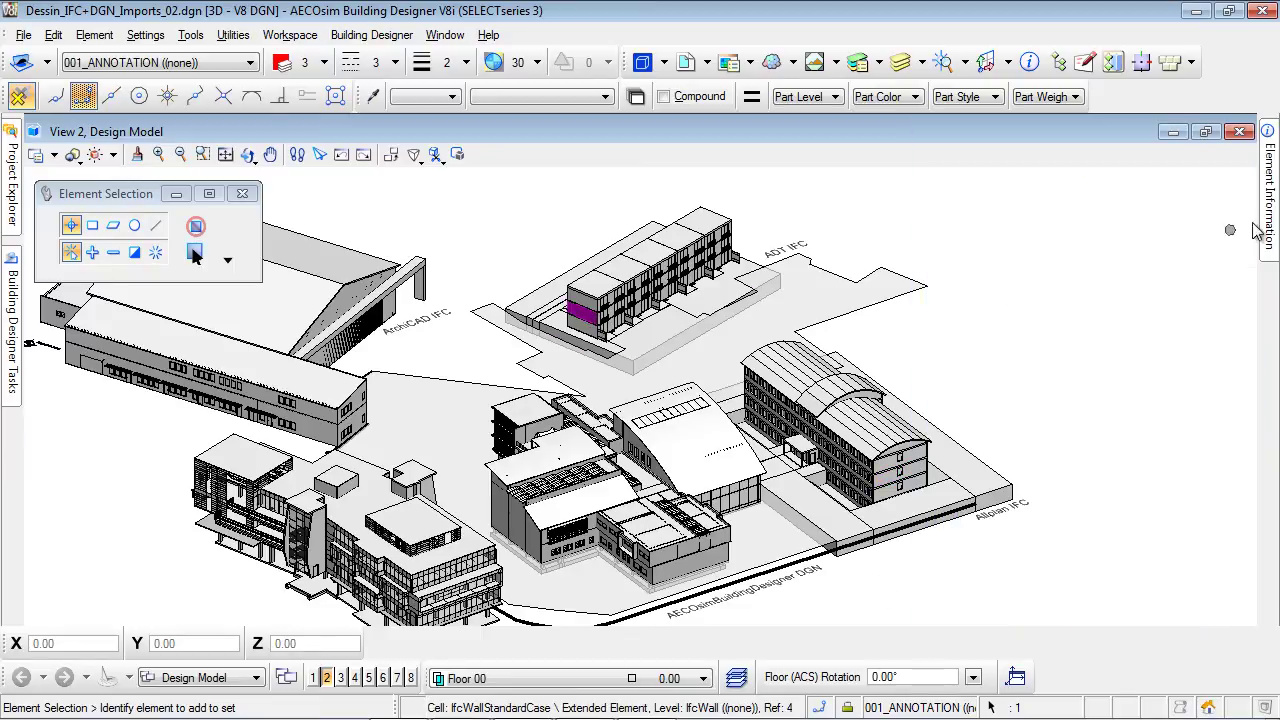
mouse_move(1268, 225)
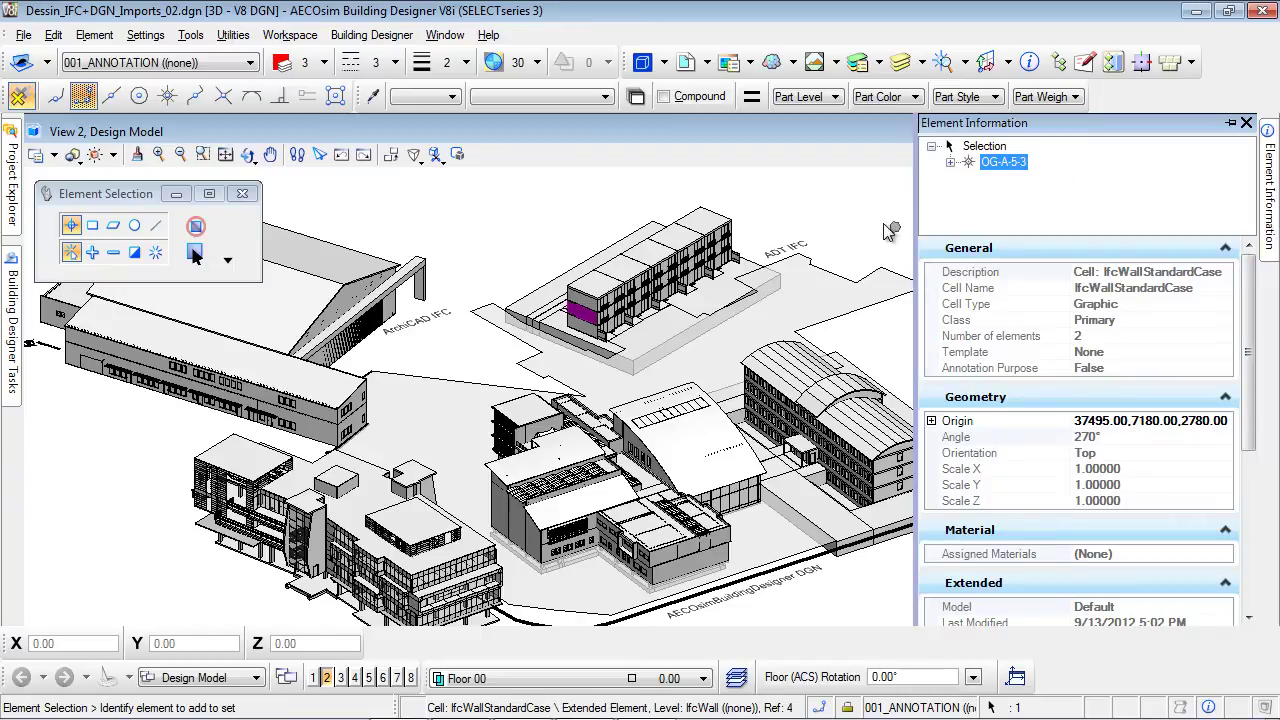
left_click(872, 228)
left_click(333, 400)
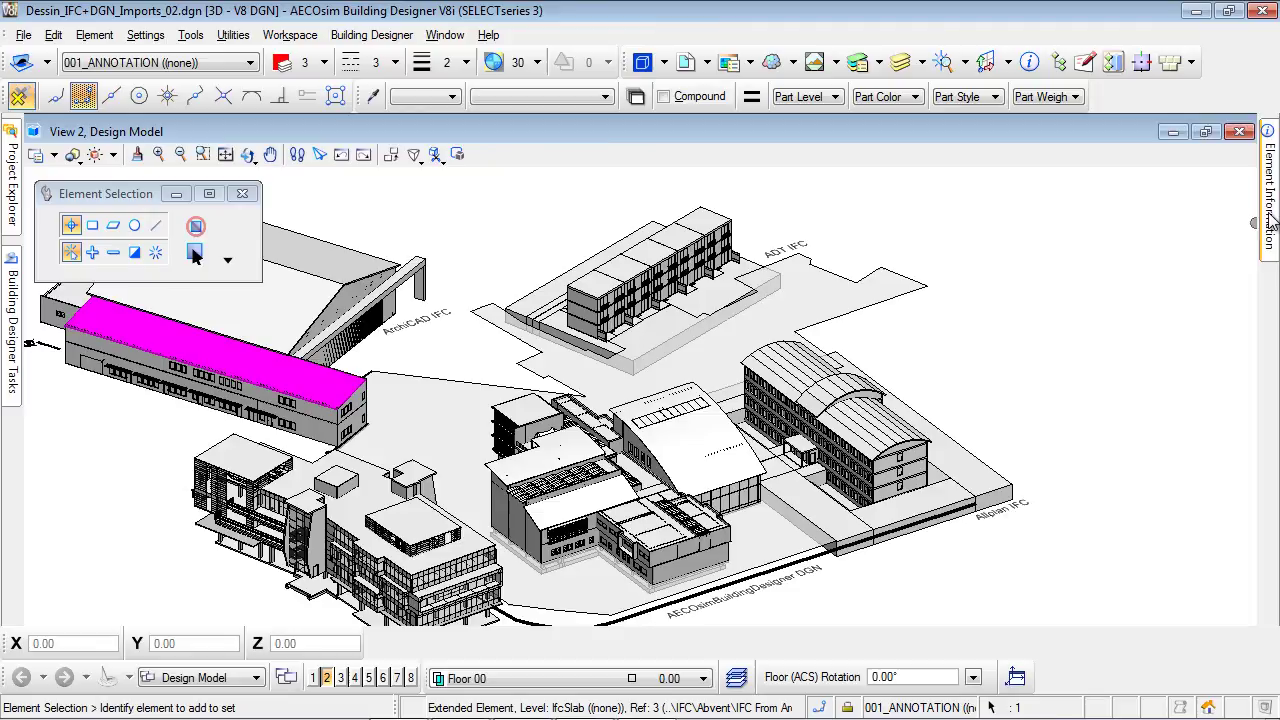
mouse_move(1270, 222)
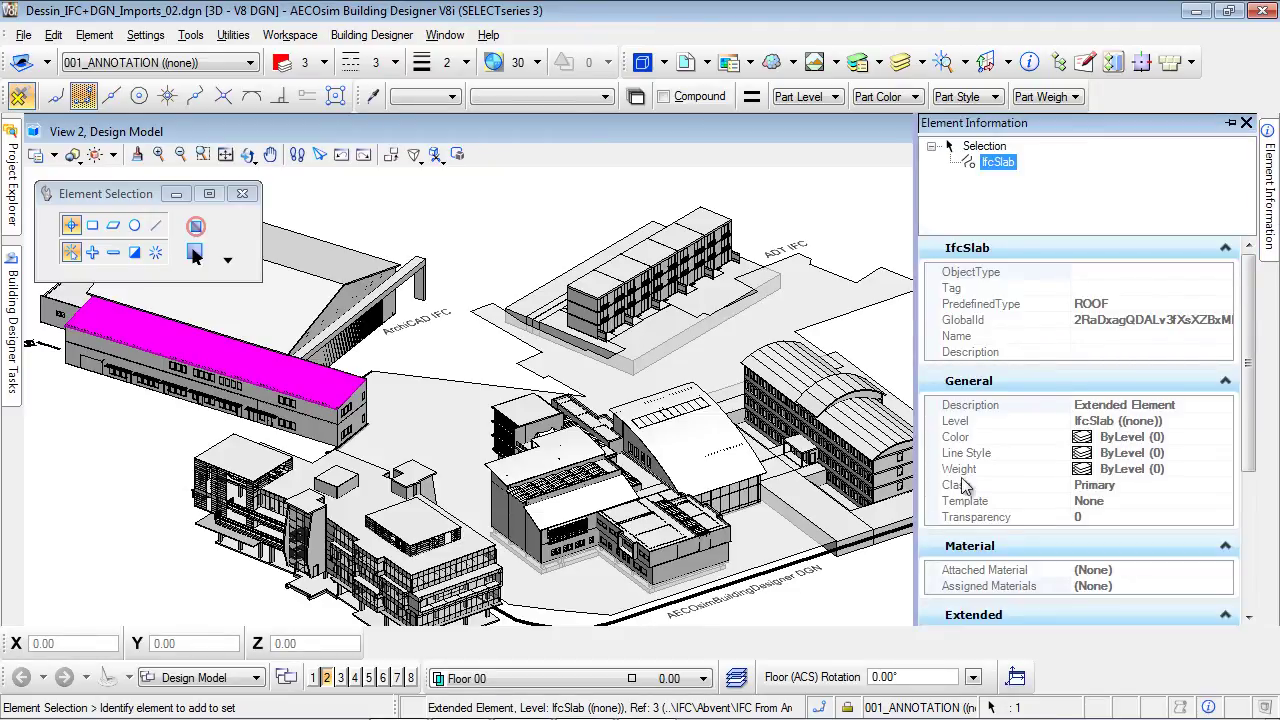
left_click(869, 614)
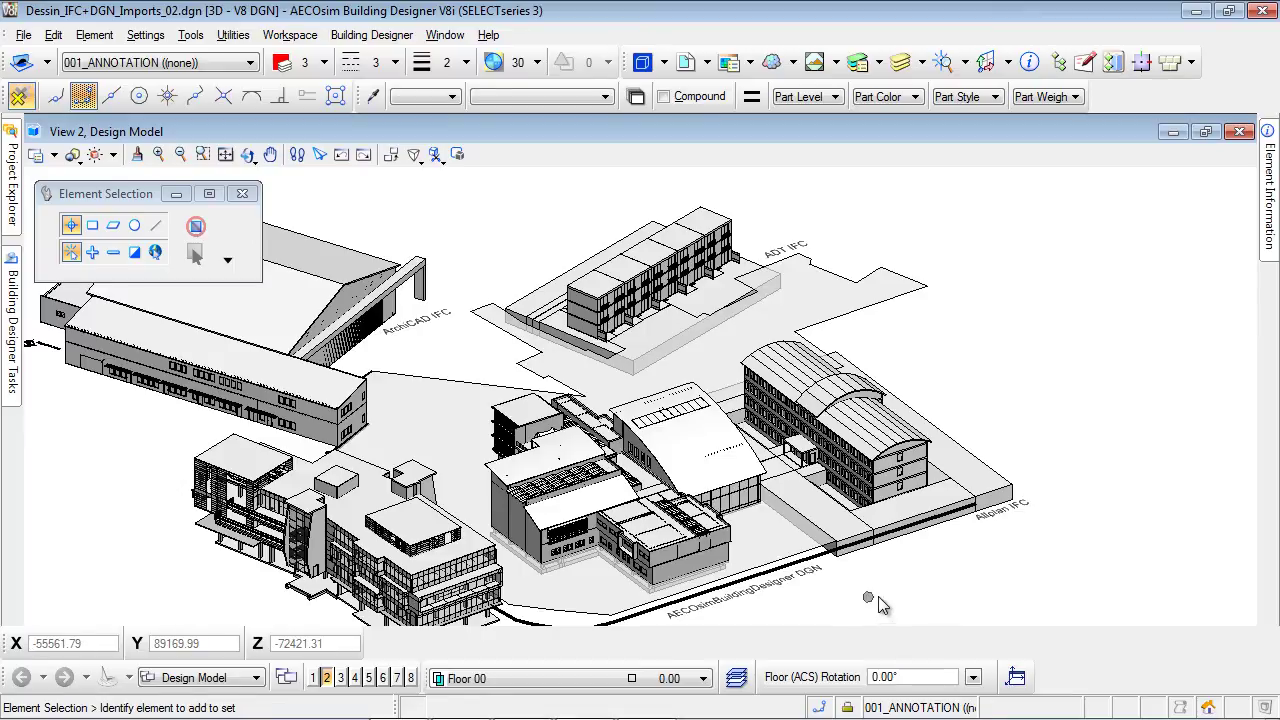
Publish the site as the Dessin_IFC+DGN_Imports_test i-model with Export rights enabled
left_click(23, 34)
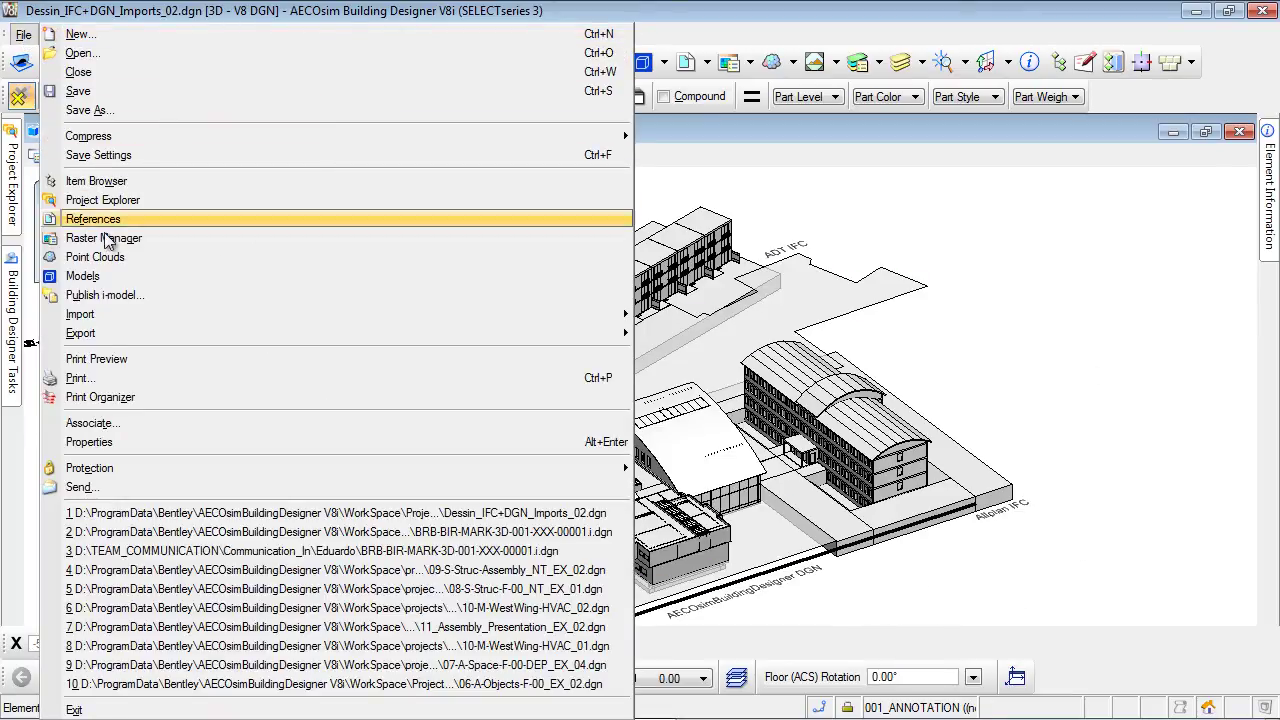
left_click(250, 295)
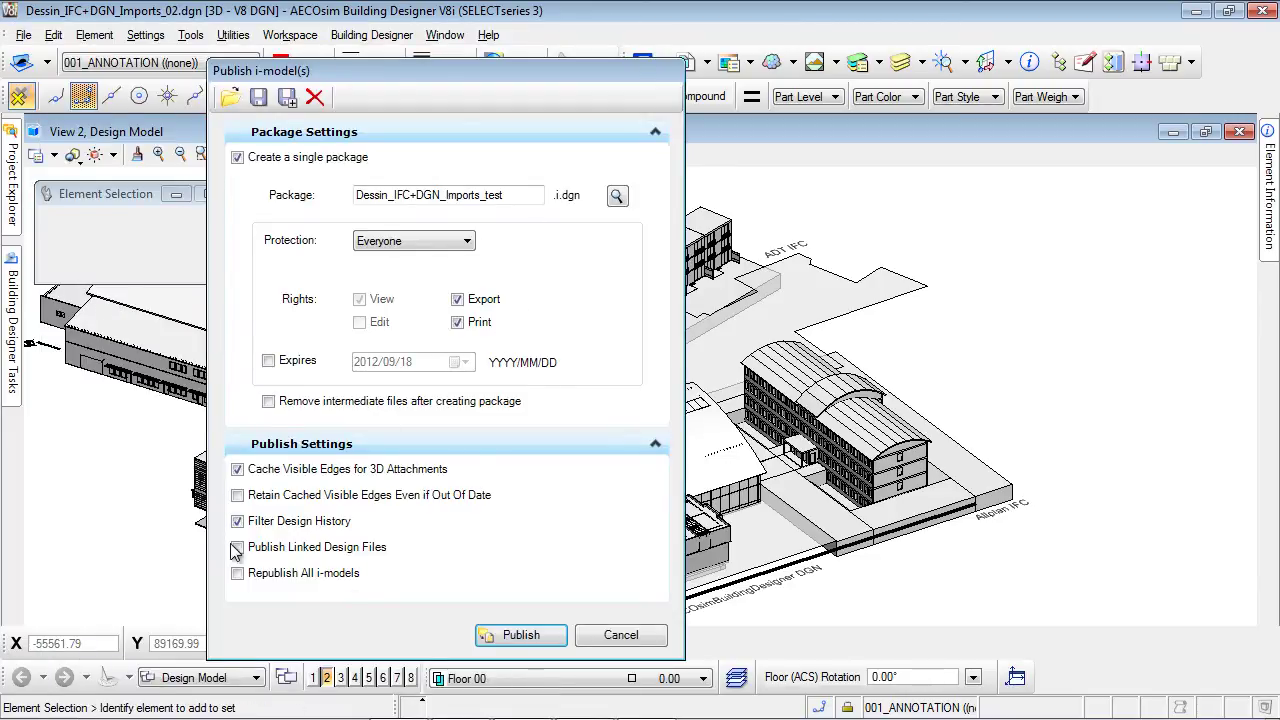
left_click(458, 299)
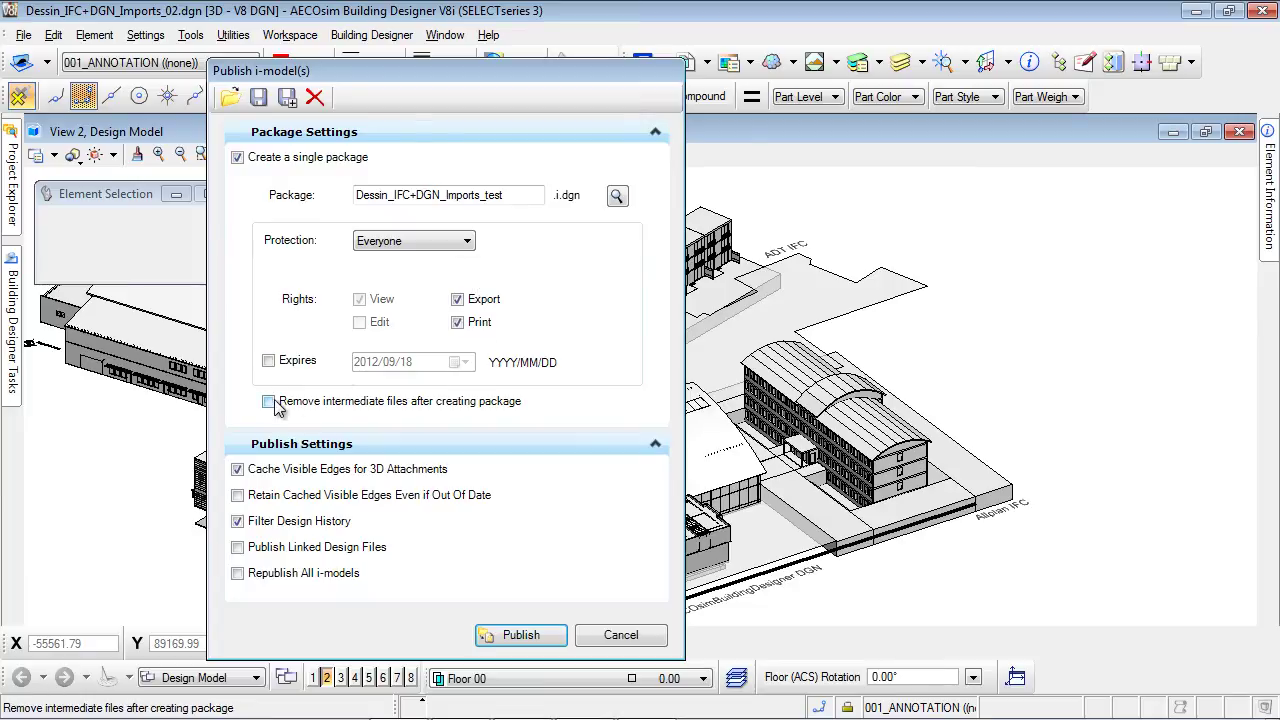
left_click(527, 636)
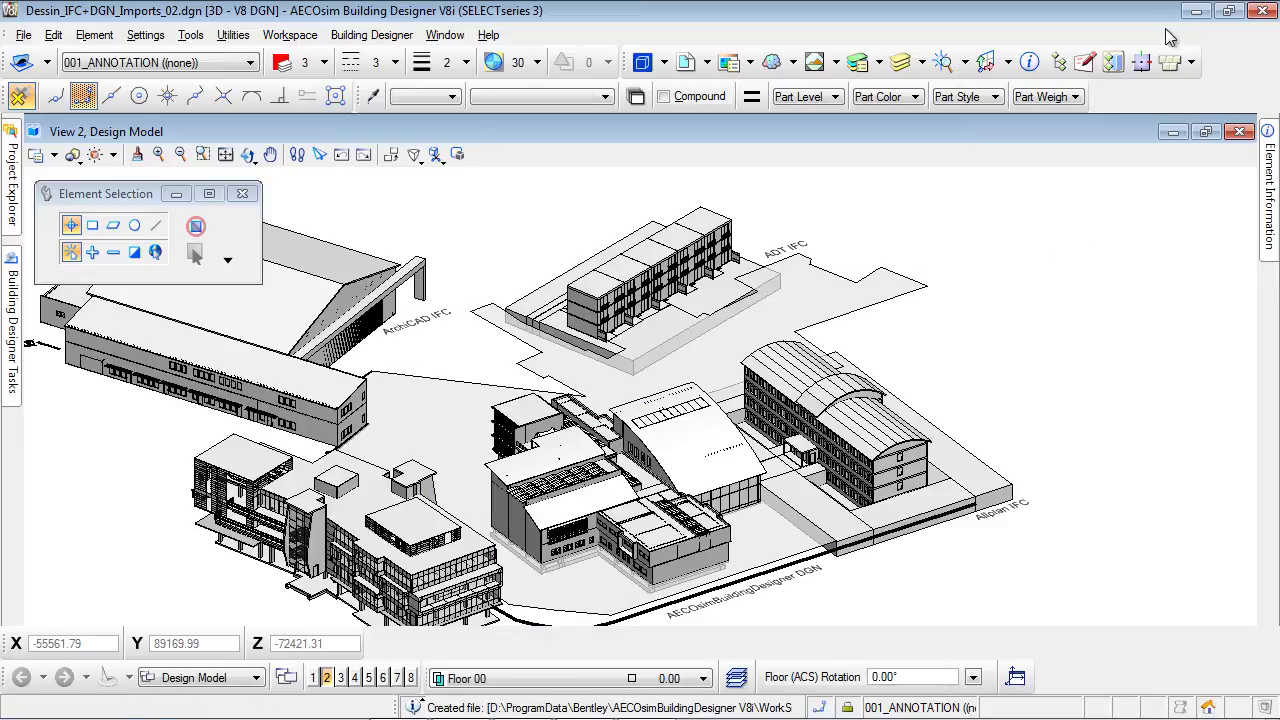
Launch Bentley Navigator V8i and open Dessin_IFC+DGN_Imports_02.overlay.dgn
left_click(1195, 12)
double_click(414, 345)
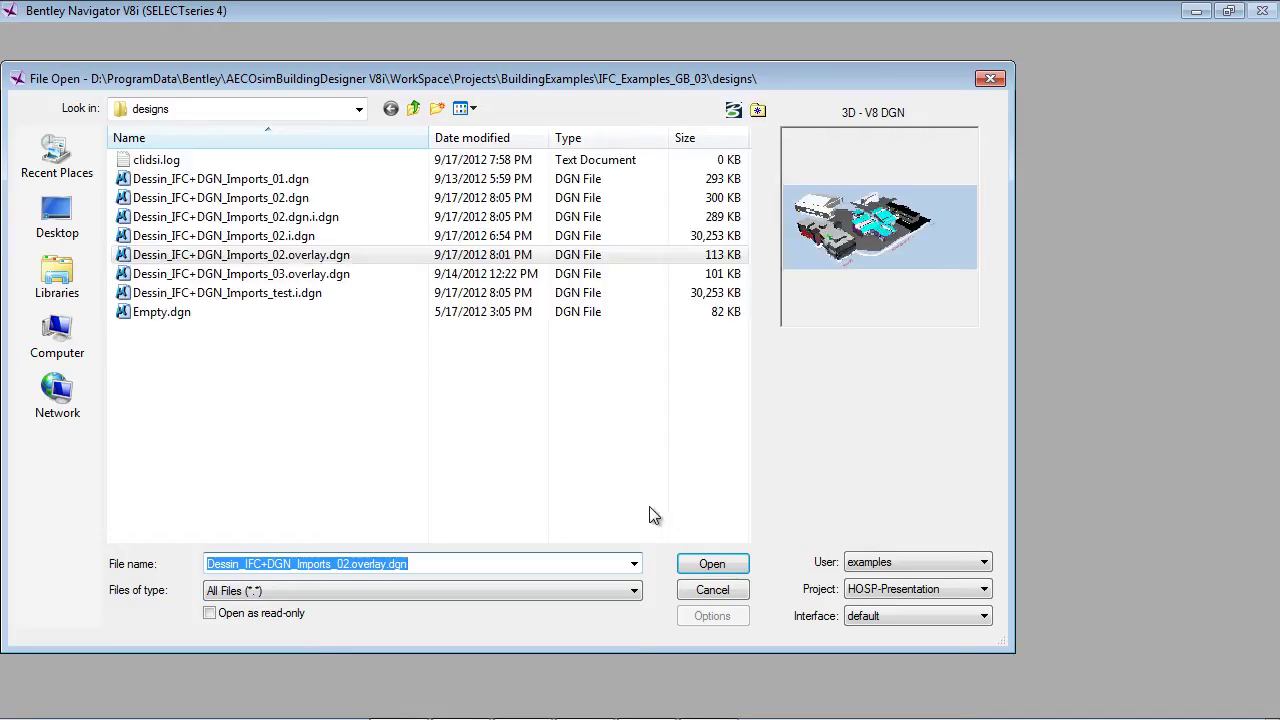
left_click(706, 563)
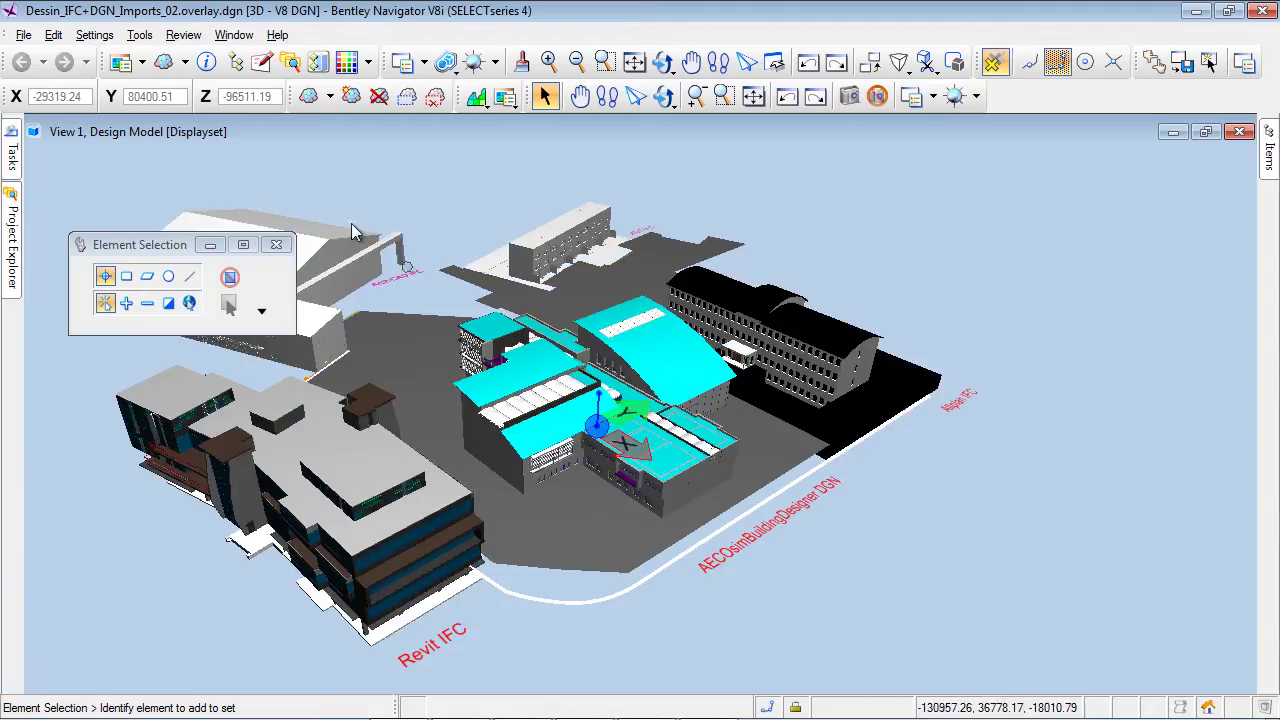
left_click(12, 240)
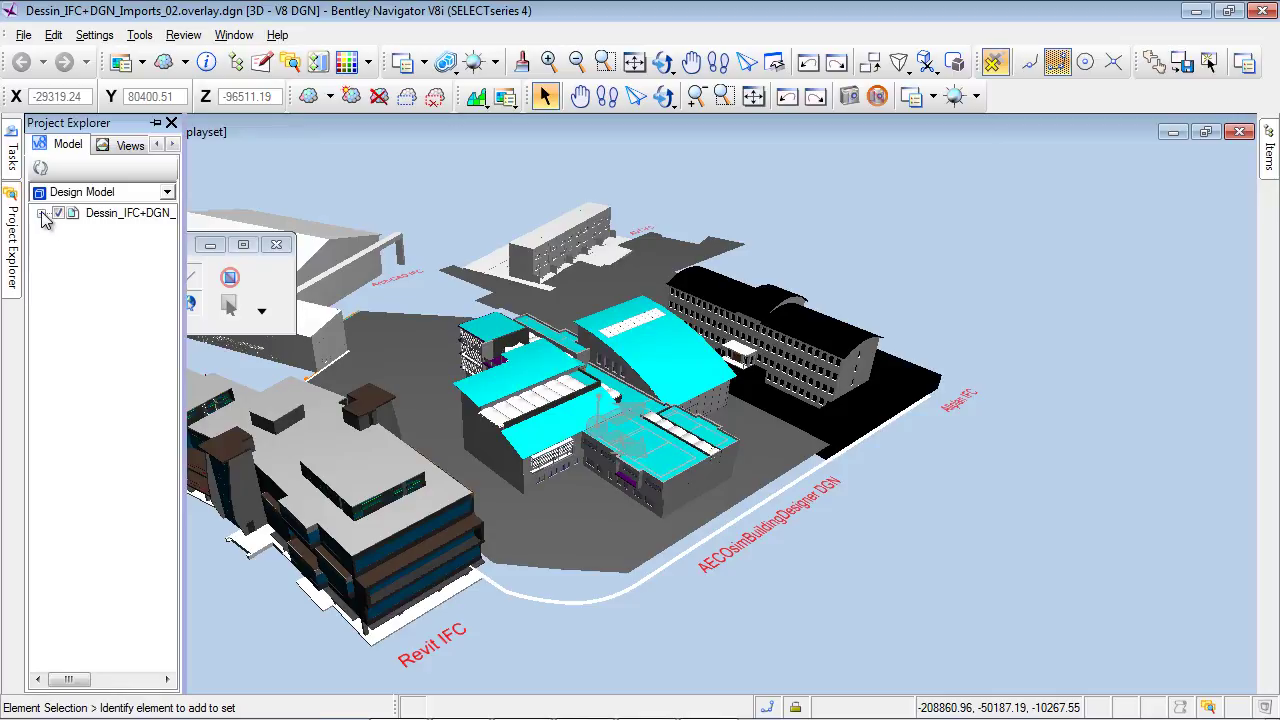
left_click(41, 214)
left_click_drag(186, 246, 348, 274)
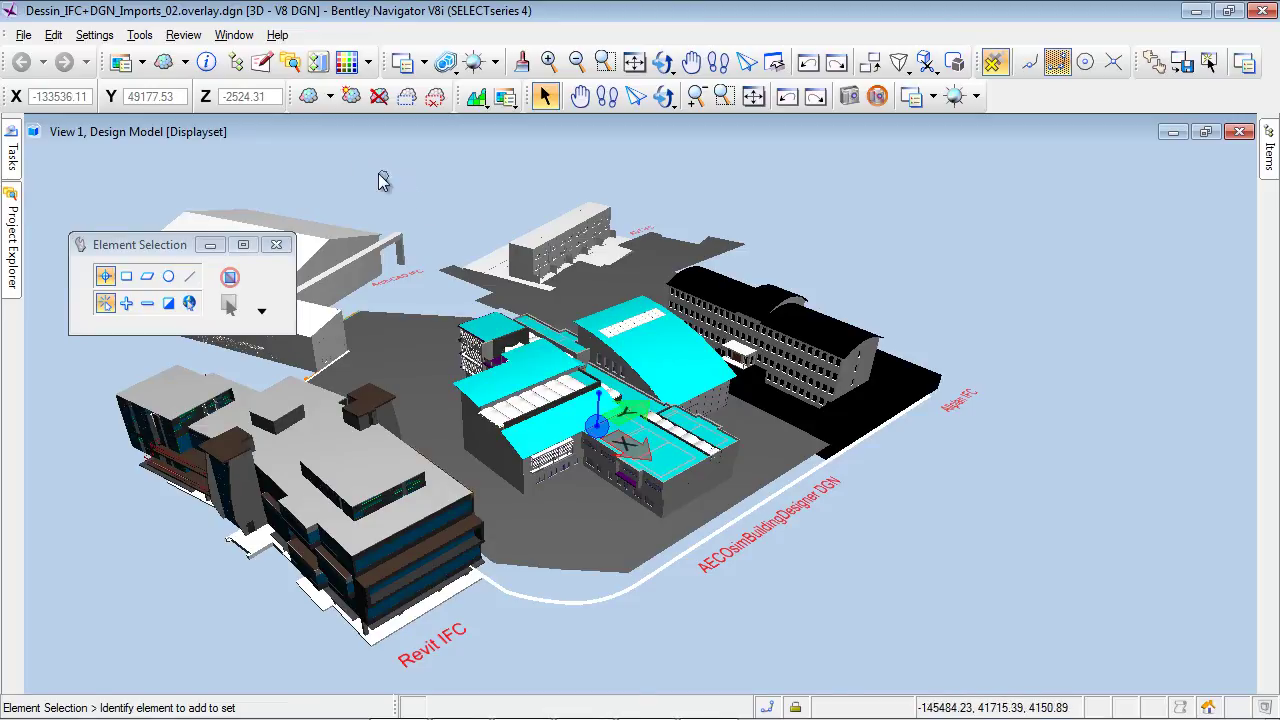
Preview the CurtainWalls item set isolated, then restore the full building model
left_click(317, 63)
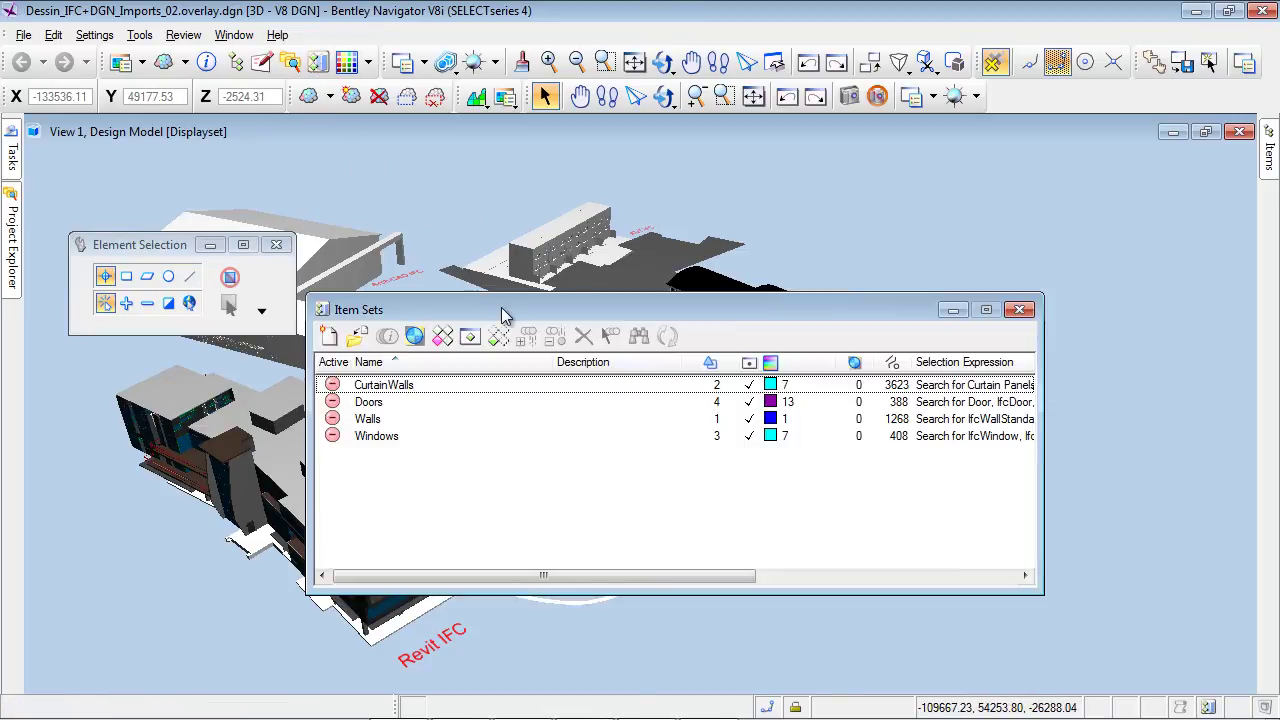
left_click_drag(501, 310, 737, 312)
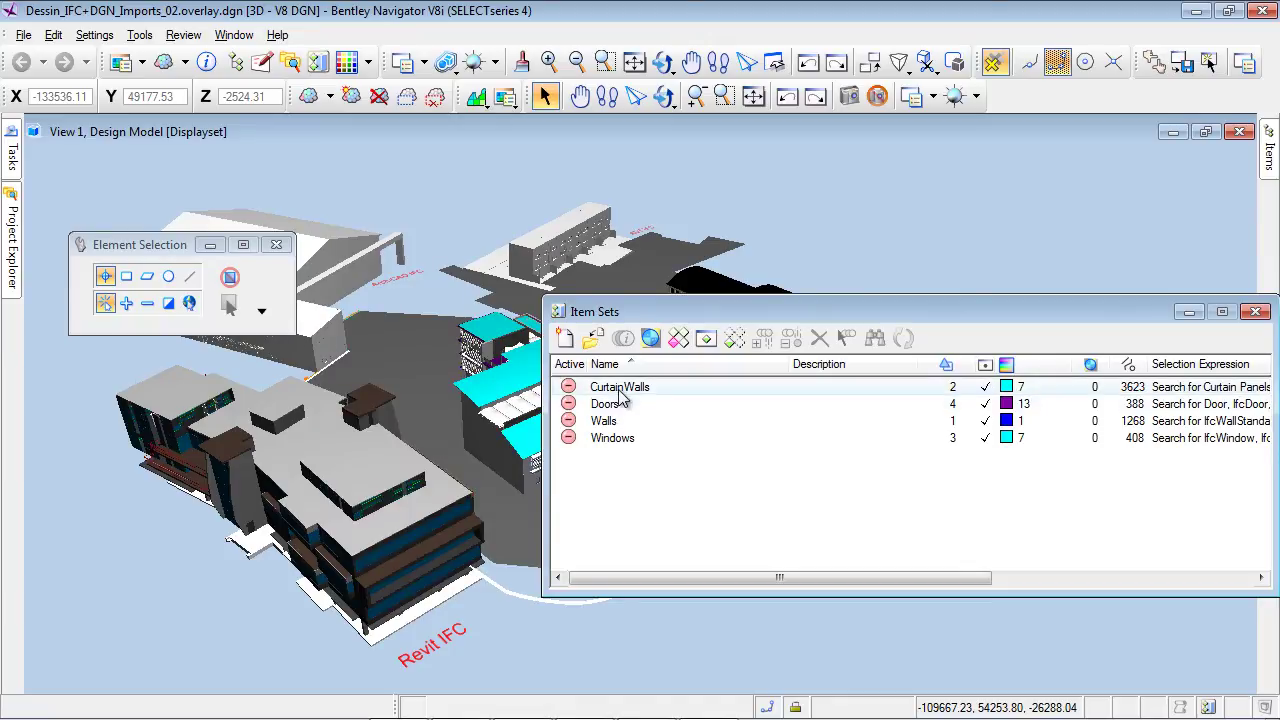
left_click(620, 389)
left_click(733, 339)
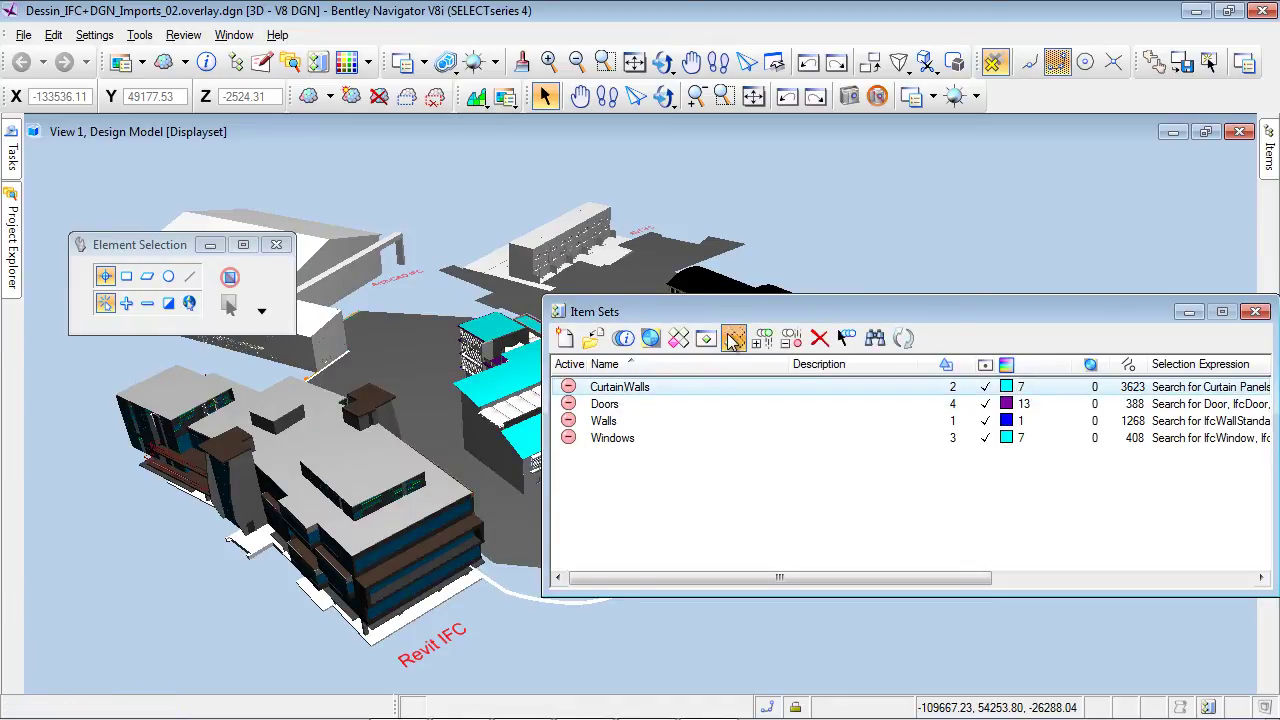
left_click_drag(803, 310, 938, 262)
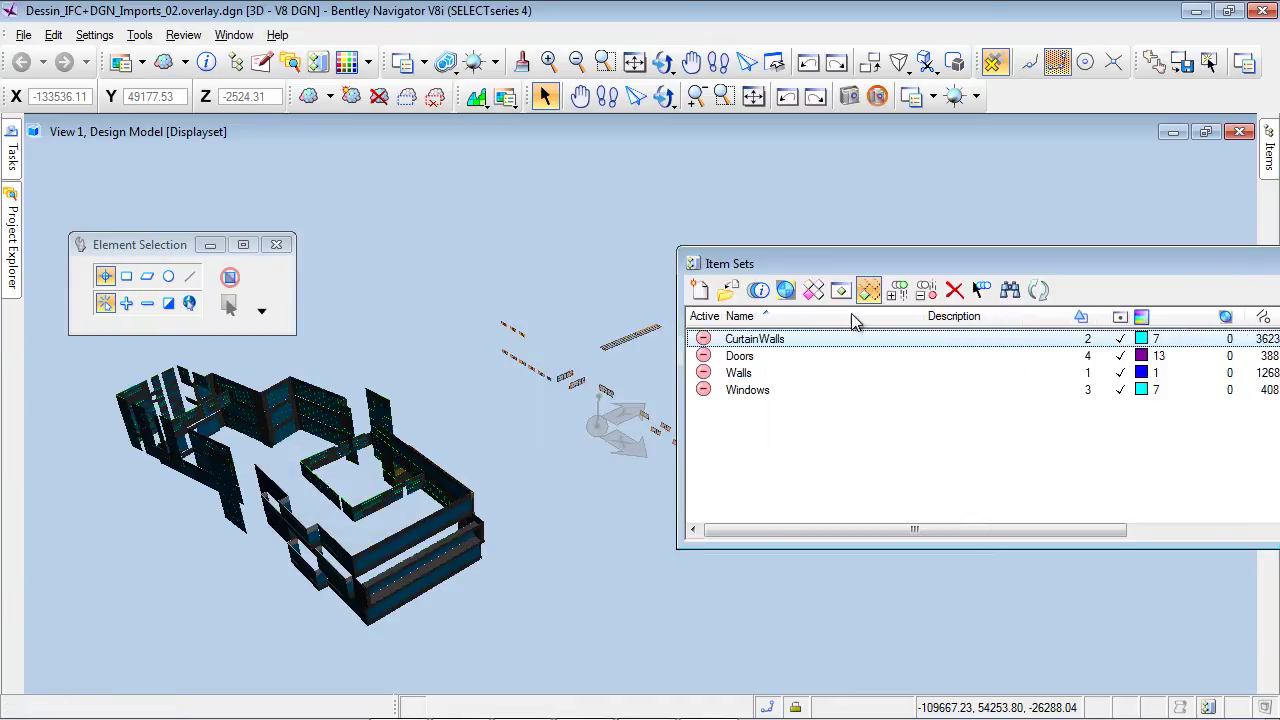
left_click(704, 340)
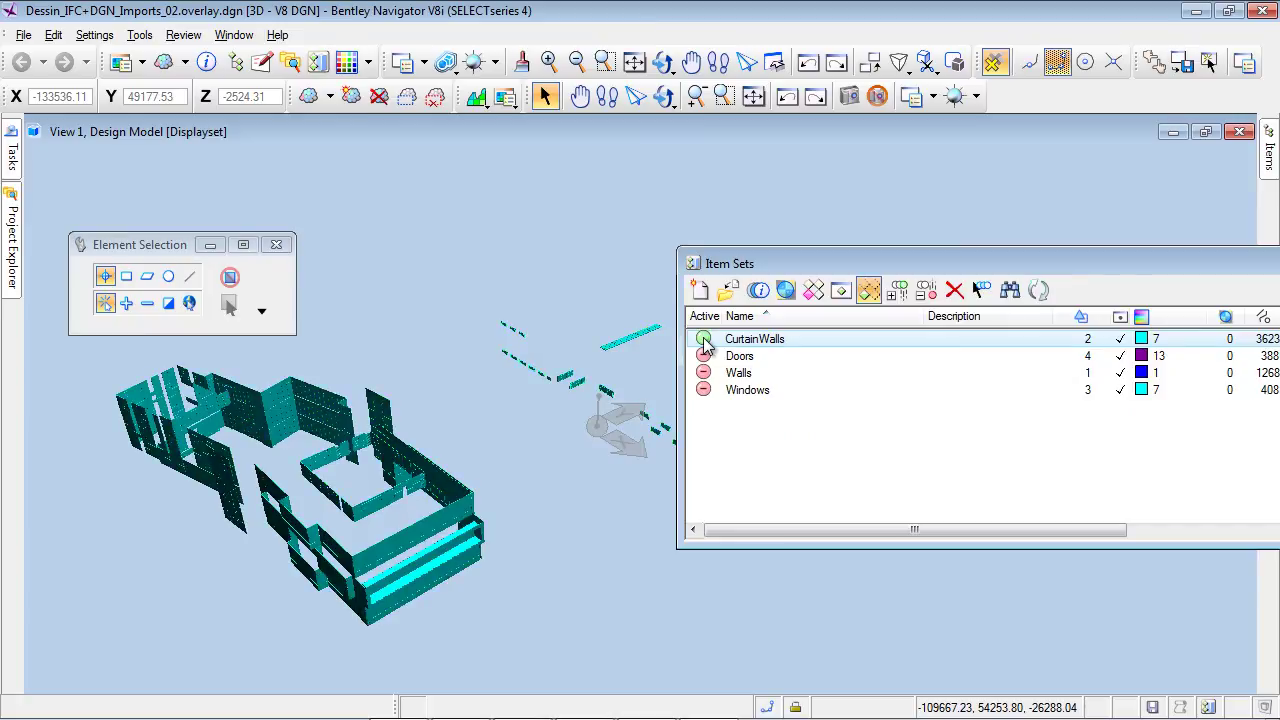
left_click(704, 340)
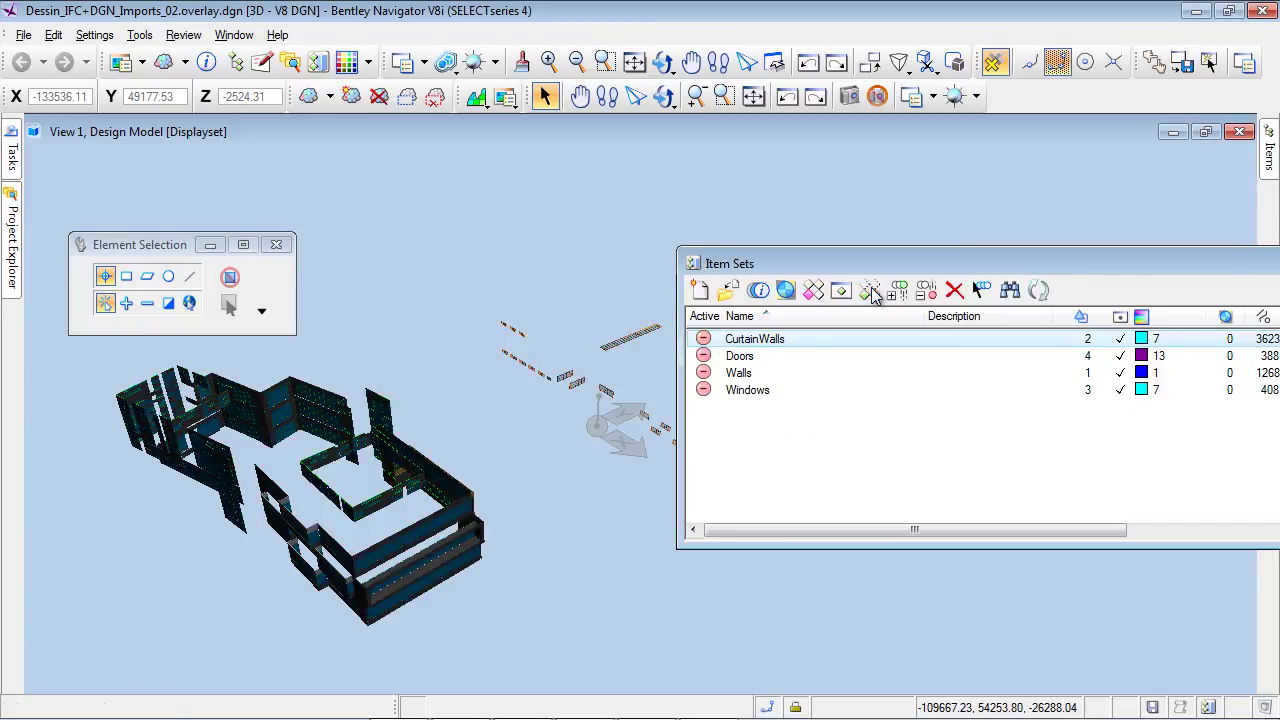
left_click(786, 292)
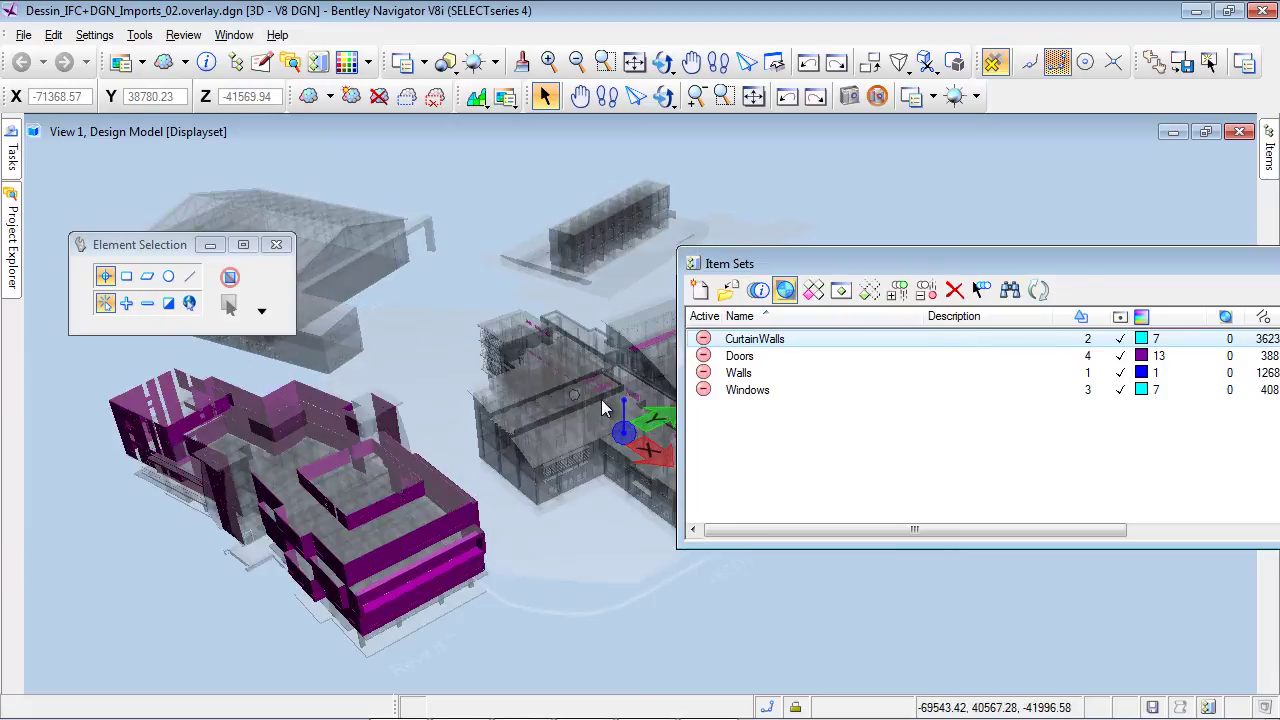
Highlight the Doors, Walls and Windows sets in the opaque model, toggle isolation, and add a new set
left_click(738, 357)
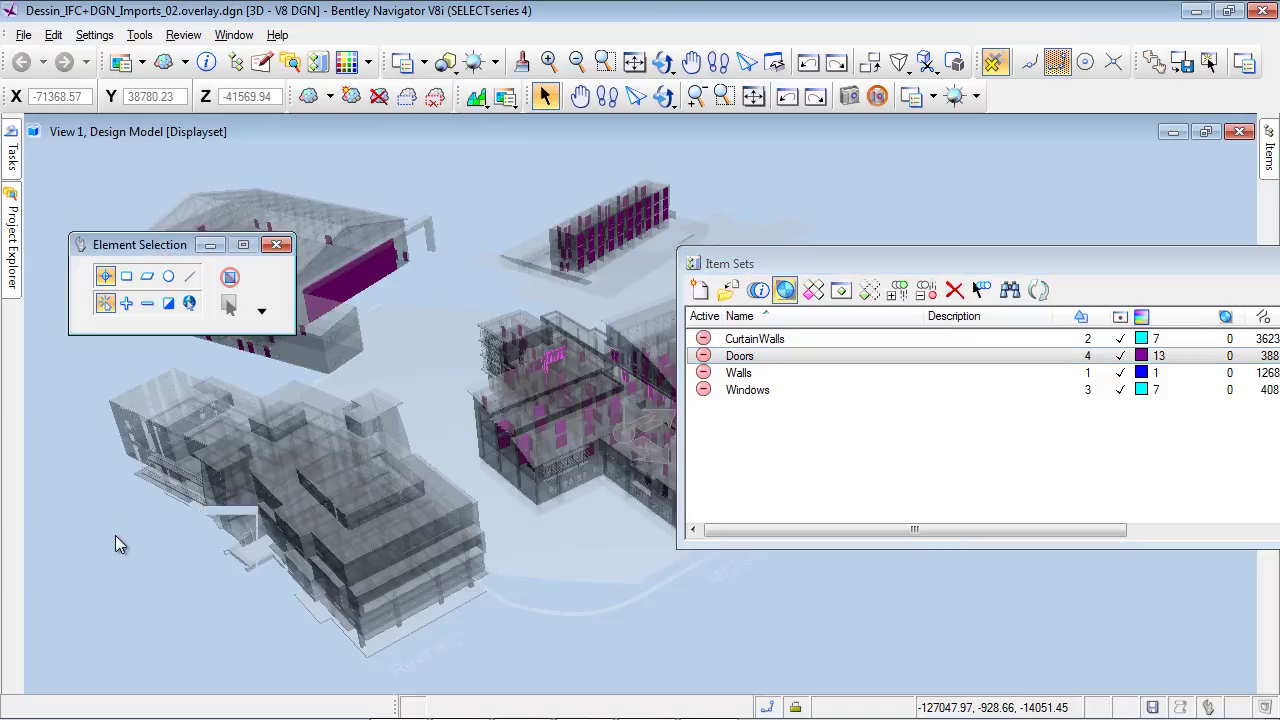
left_click(740, 373)
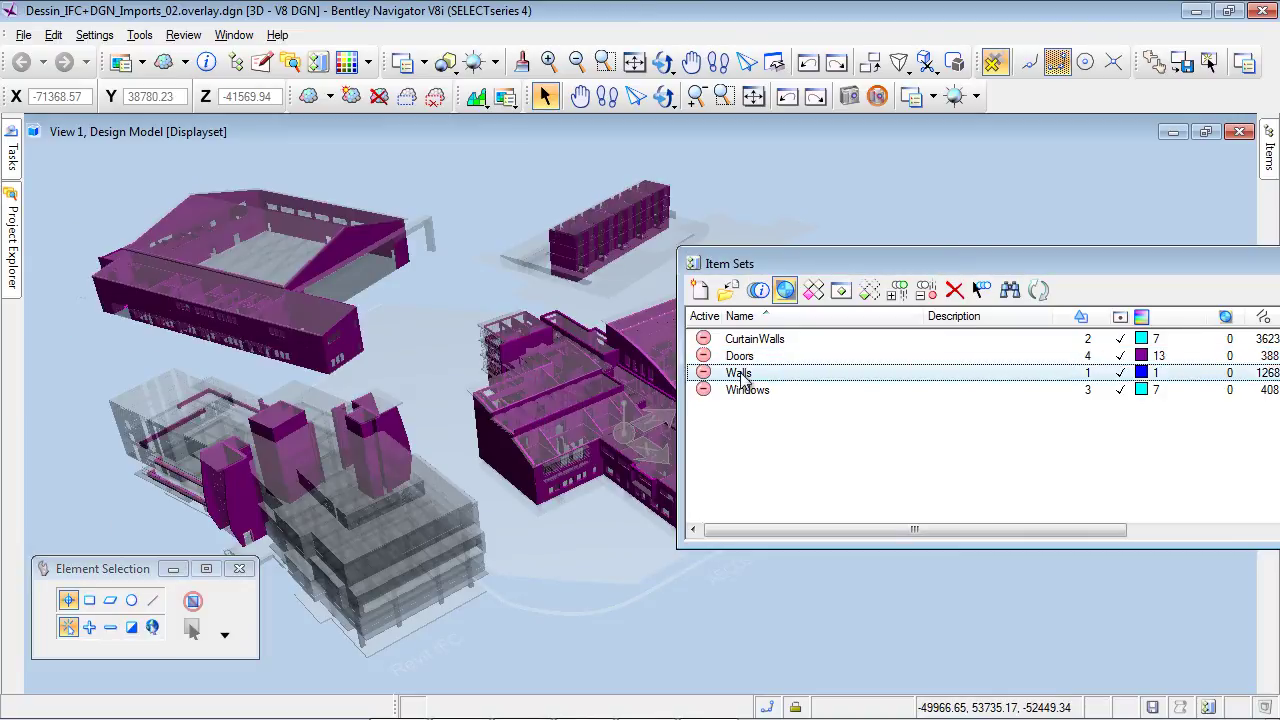
left_click(745, 391)
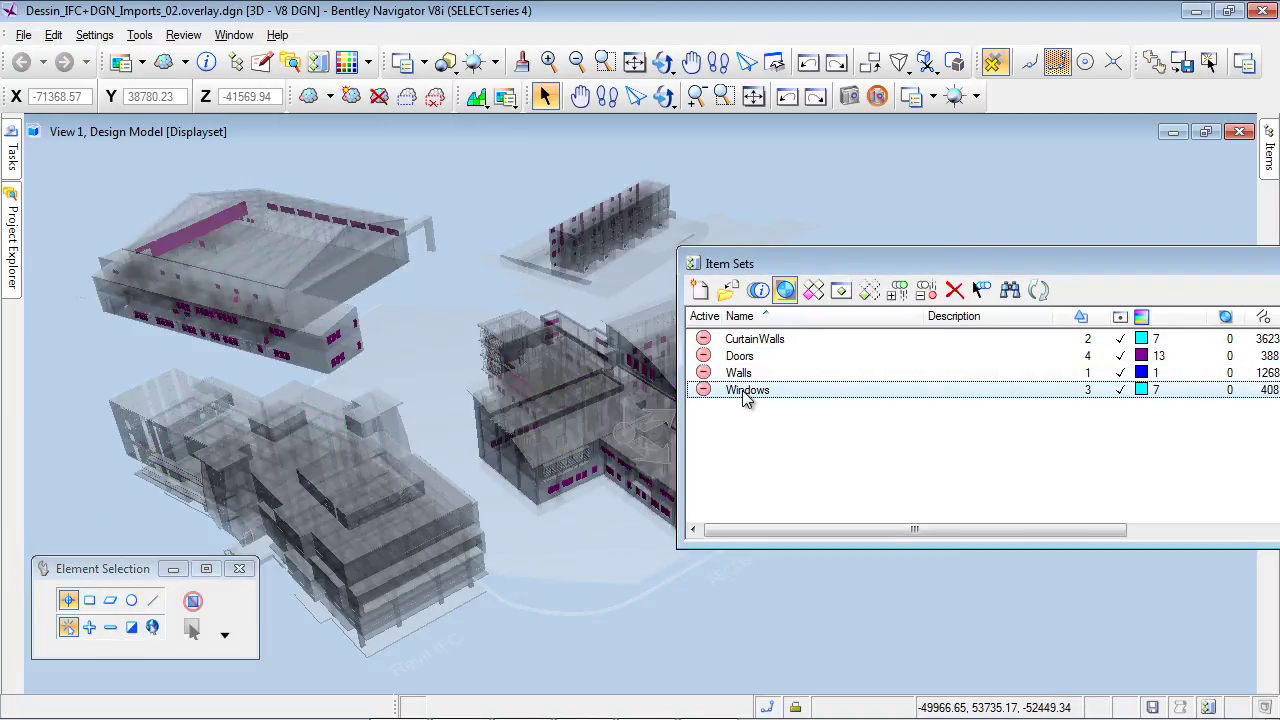
left_click(785, 290)
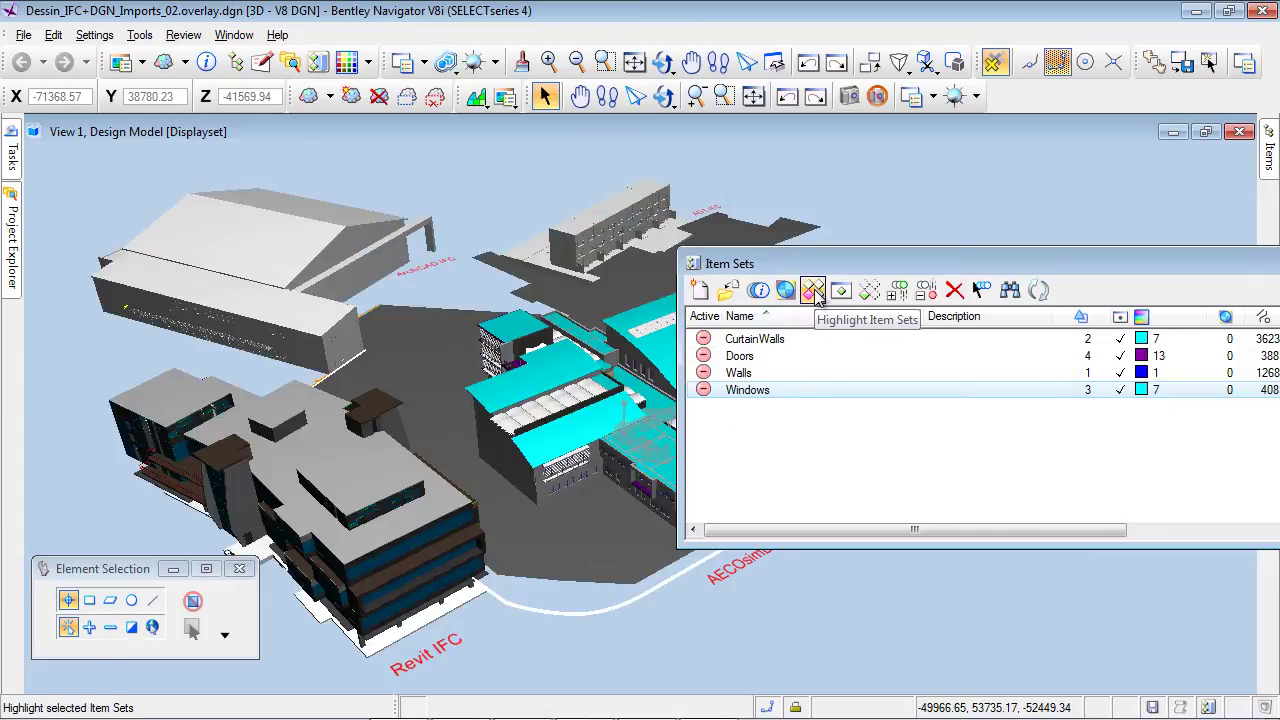
left_click(868, 290)
left_click(868, 290)
left_click(762, 454)
left_click(702, 290)
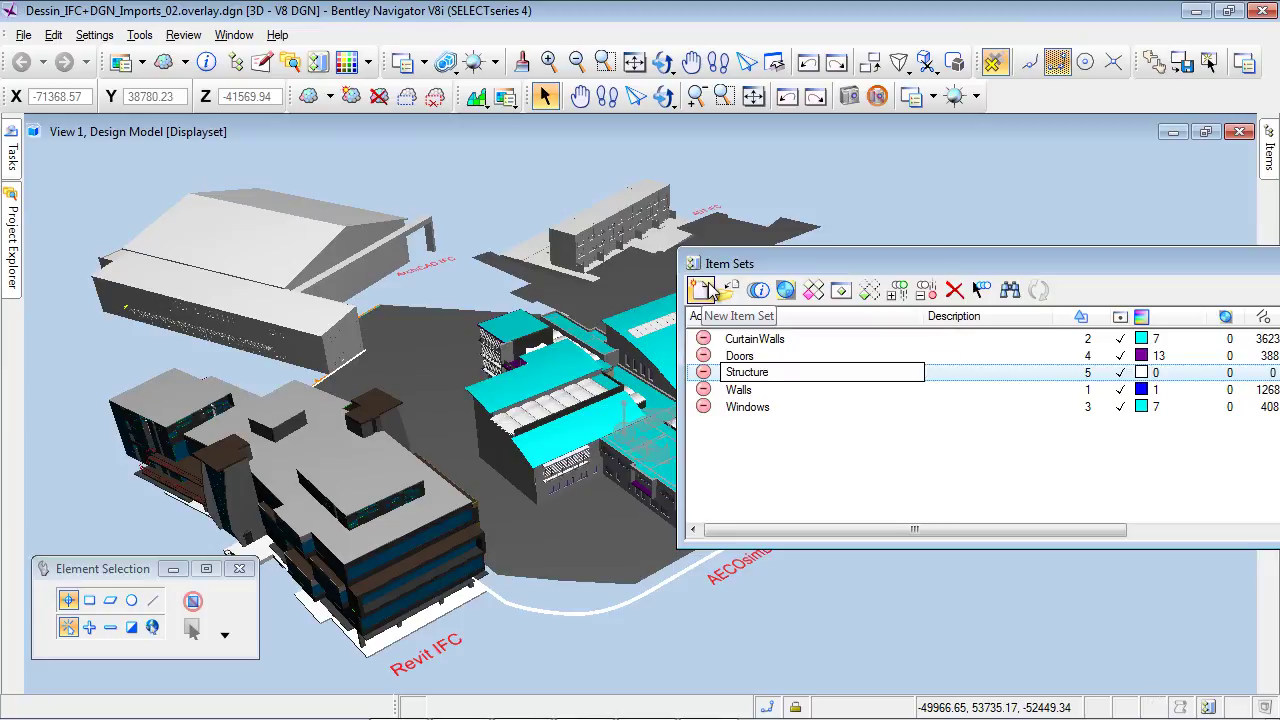
Name the new item set Structure and give it a red highlight colour
type("Structure")
left_click(757, 452)
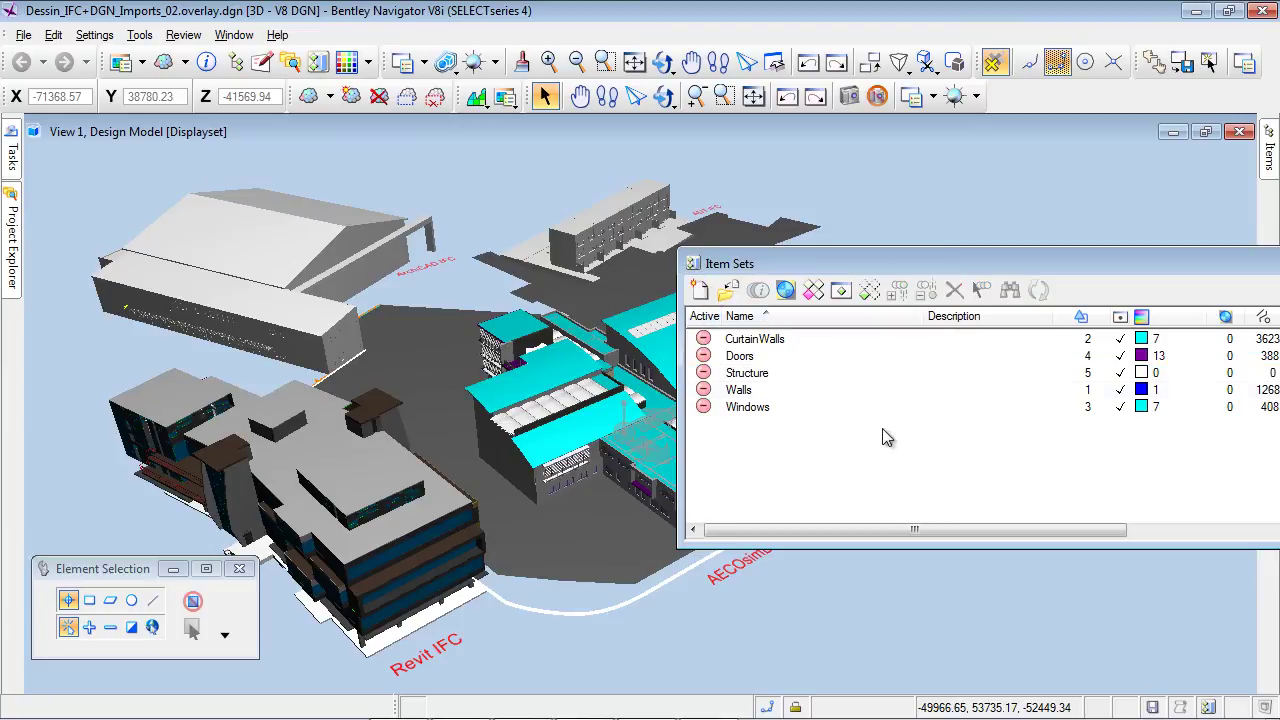
left_click(1142, 373)
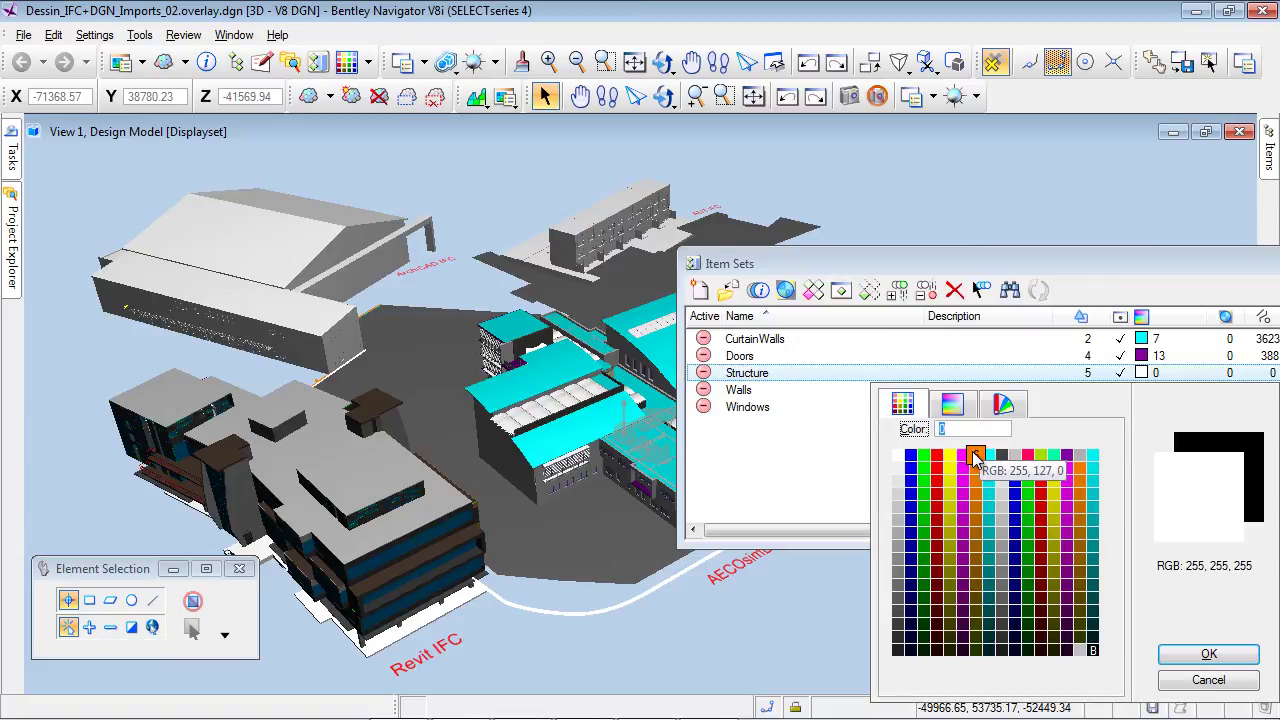
double_click(937, 455)
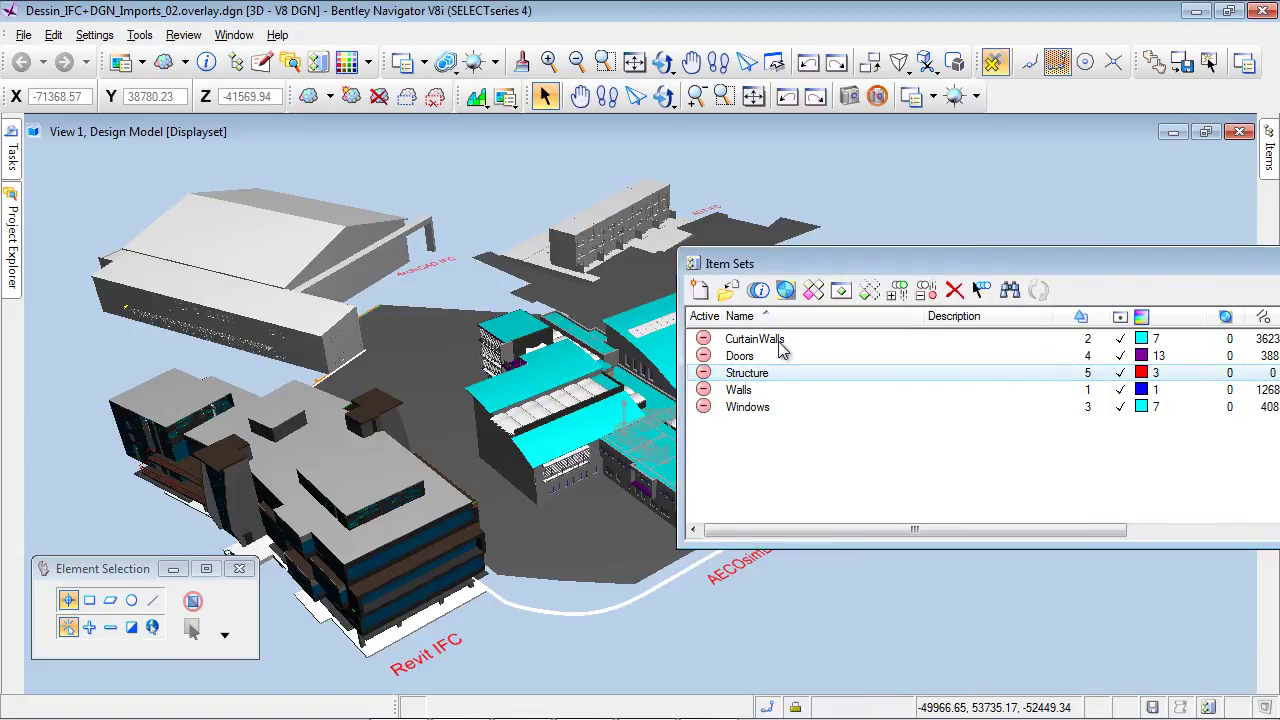
Fill Structure by searching Concrete Beam, Concrete Column, IfcBeam and IfcColumn types (870 items)
left_click(1010, 290)
left_click(547, 224)
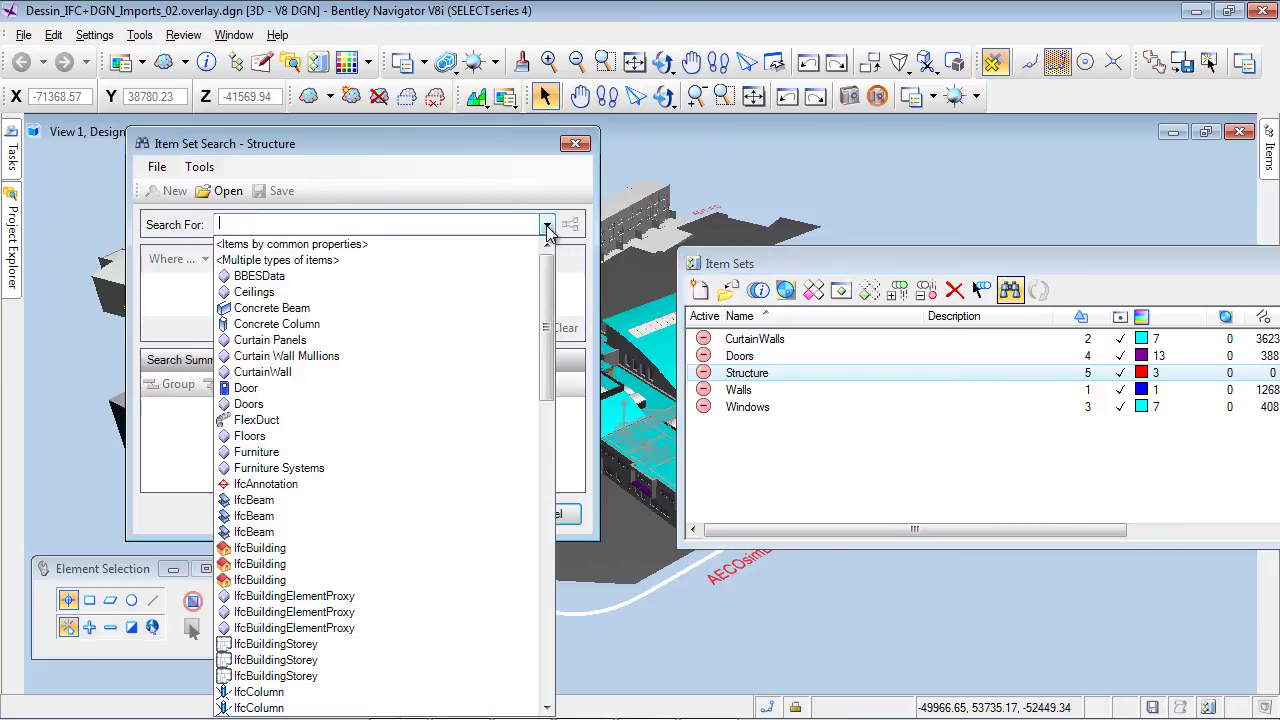
scroll(547, 330, "down", 3)
scroll(547, 330, "down", 2)
scroll(486, 277, "up", 5)
left_click(290, 260)
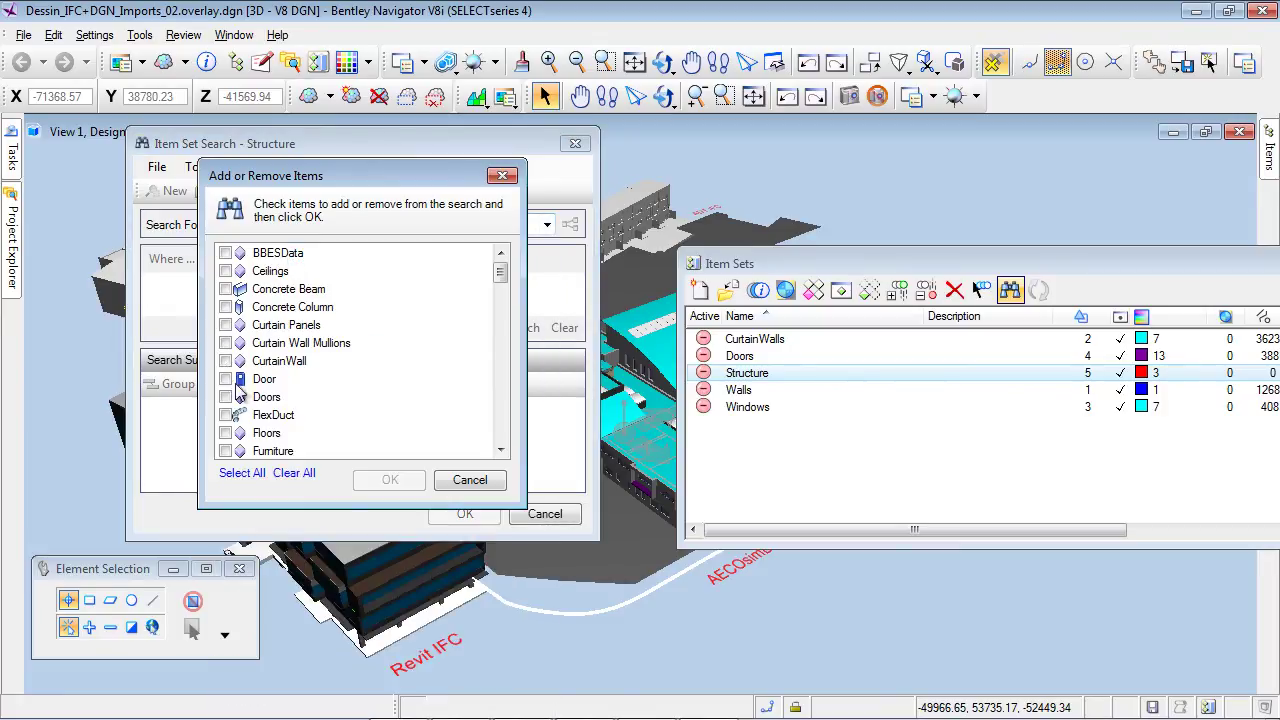
left_click(226, 289)
left_click_drag(500, 278, 501, 298)
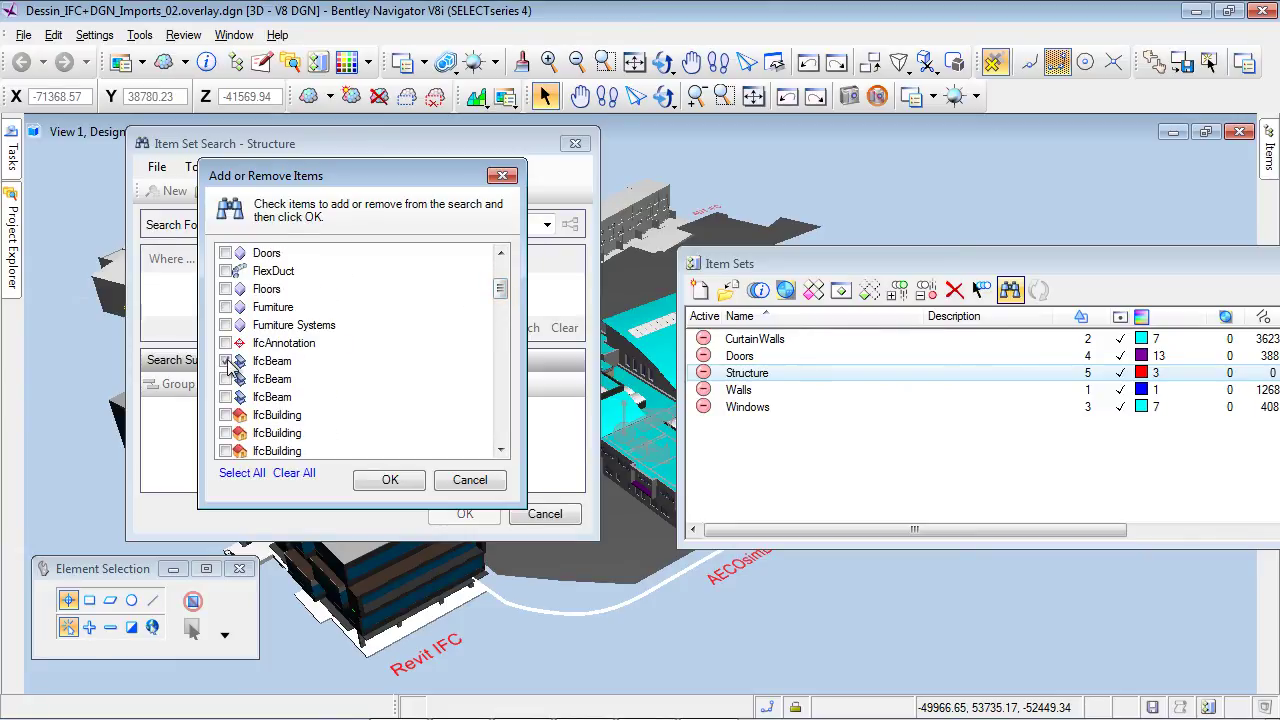
left_click_drag(507, 299, 502, 322)
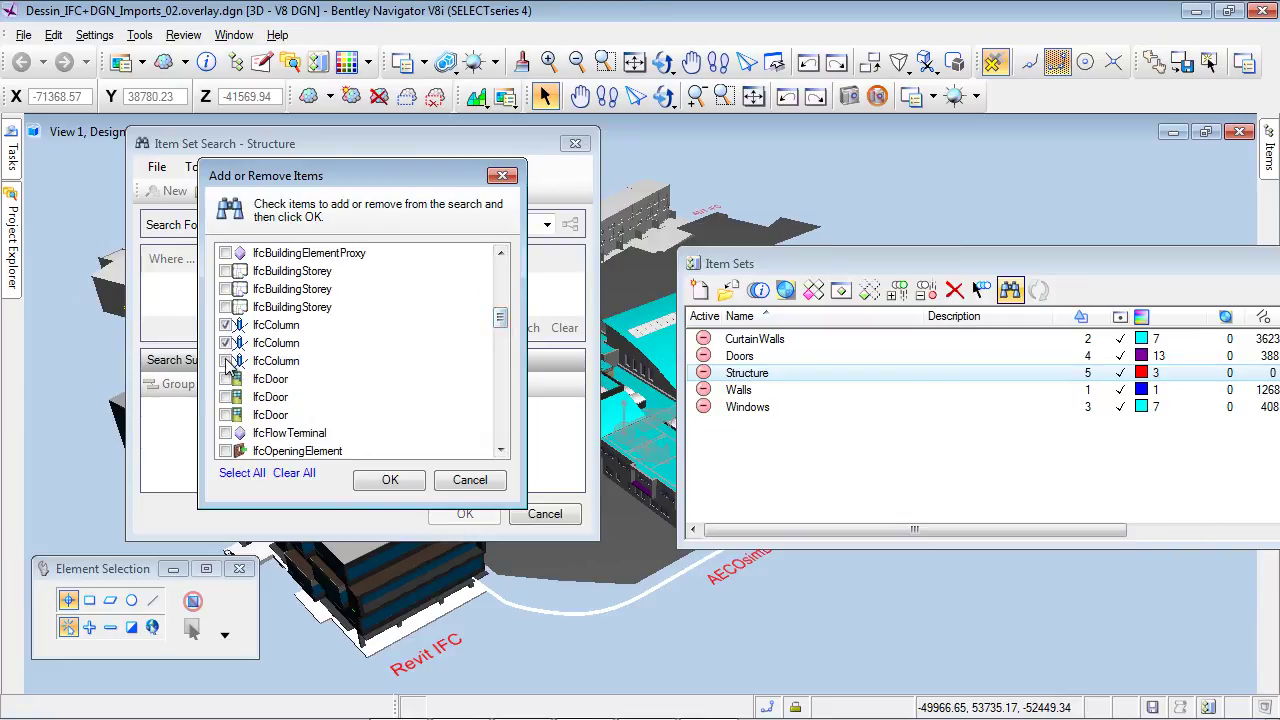
left_click_drag(501, 327, 503, 436)
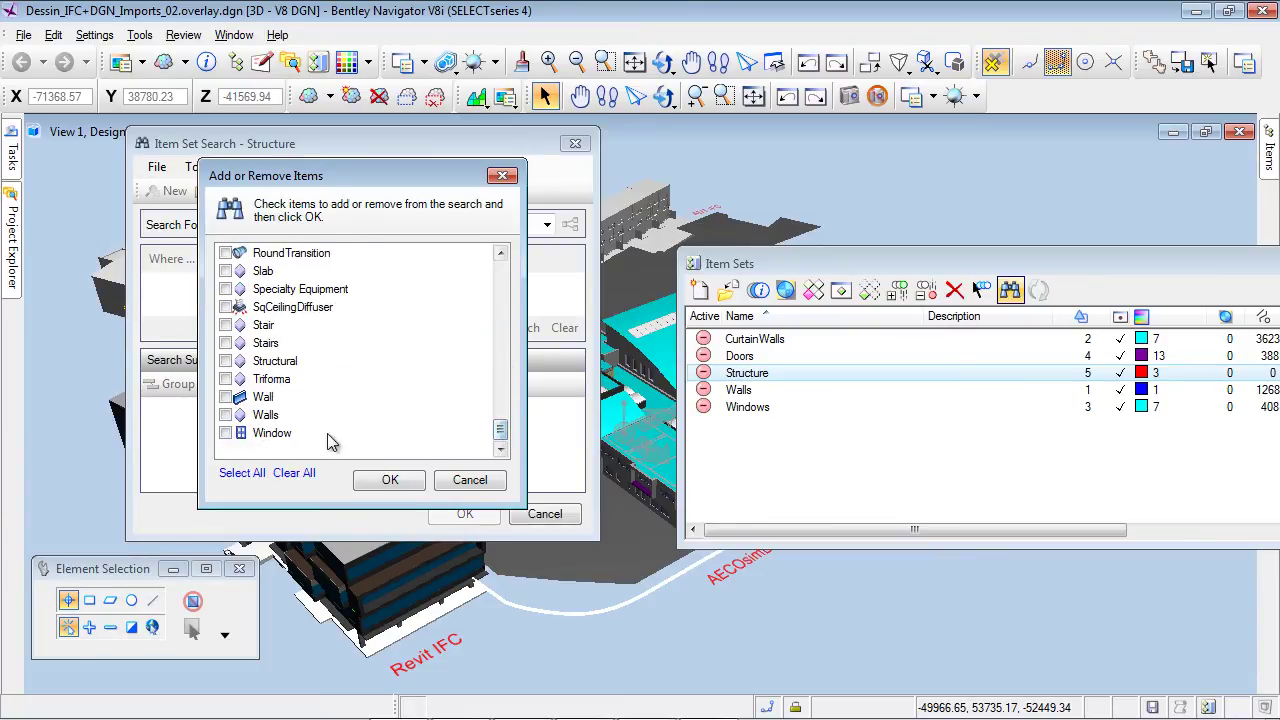
left_click(393, 481)
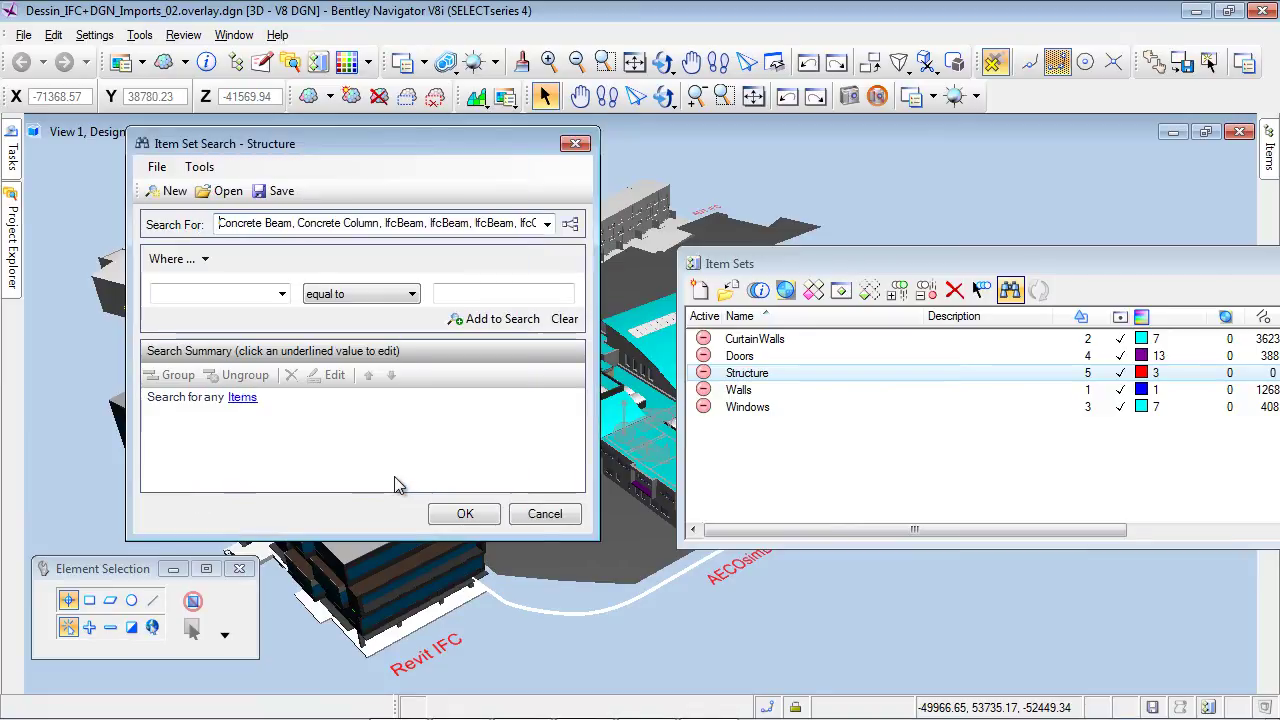
left_click(466, 515)
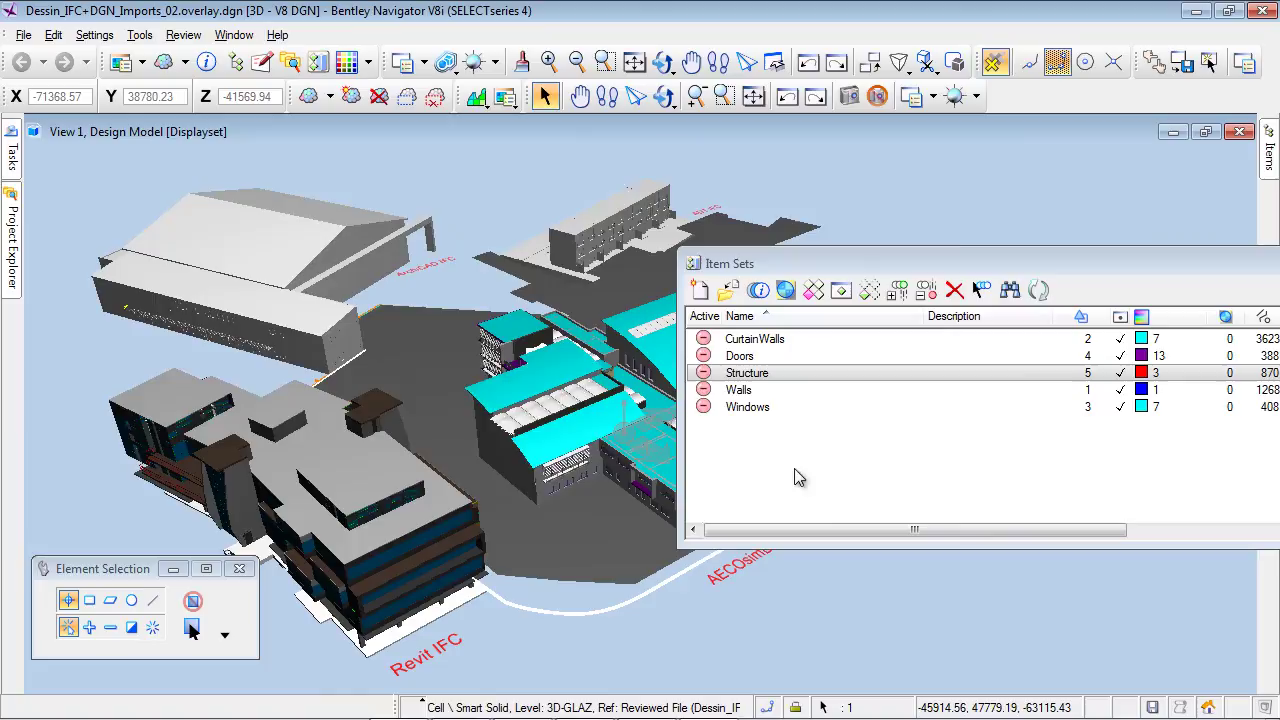
left_click_drag(968, 268, 895, 300)
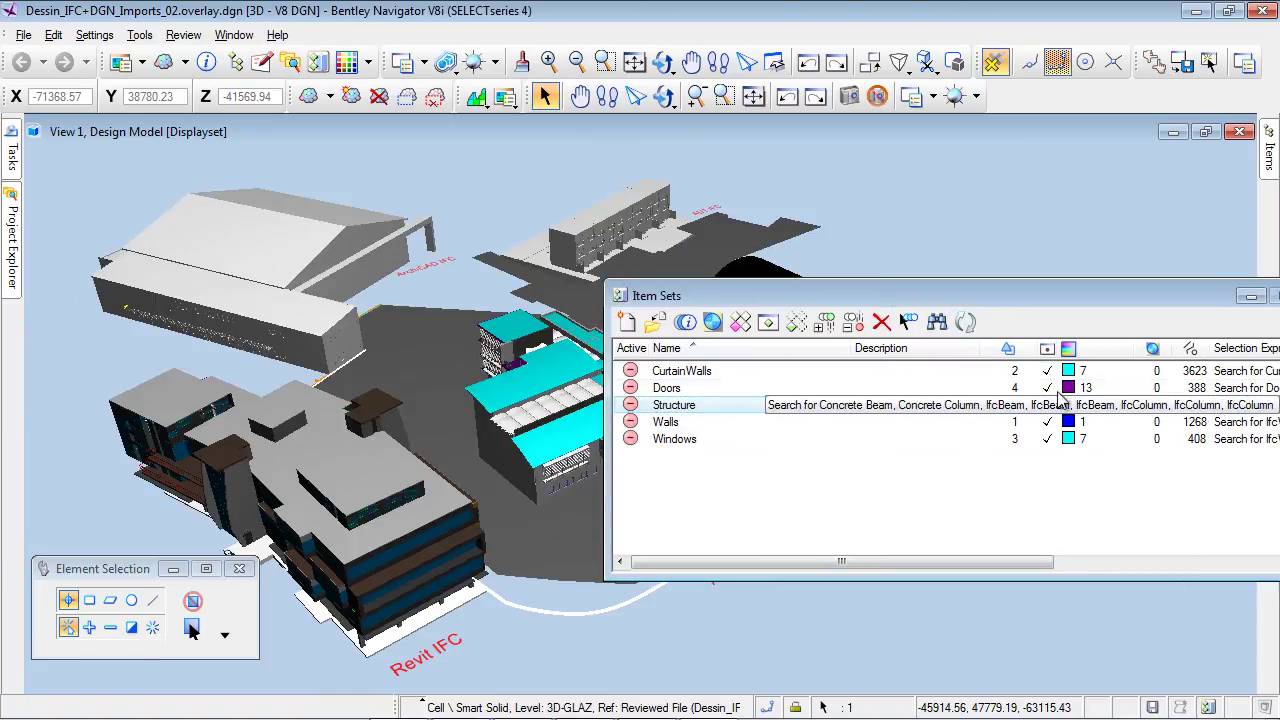
left_click(796, 322)
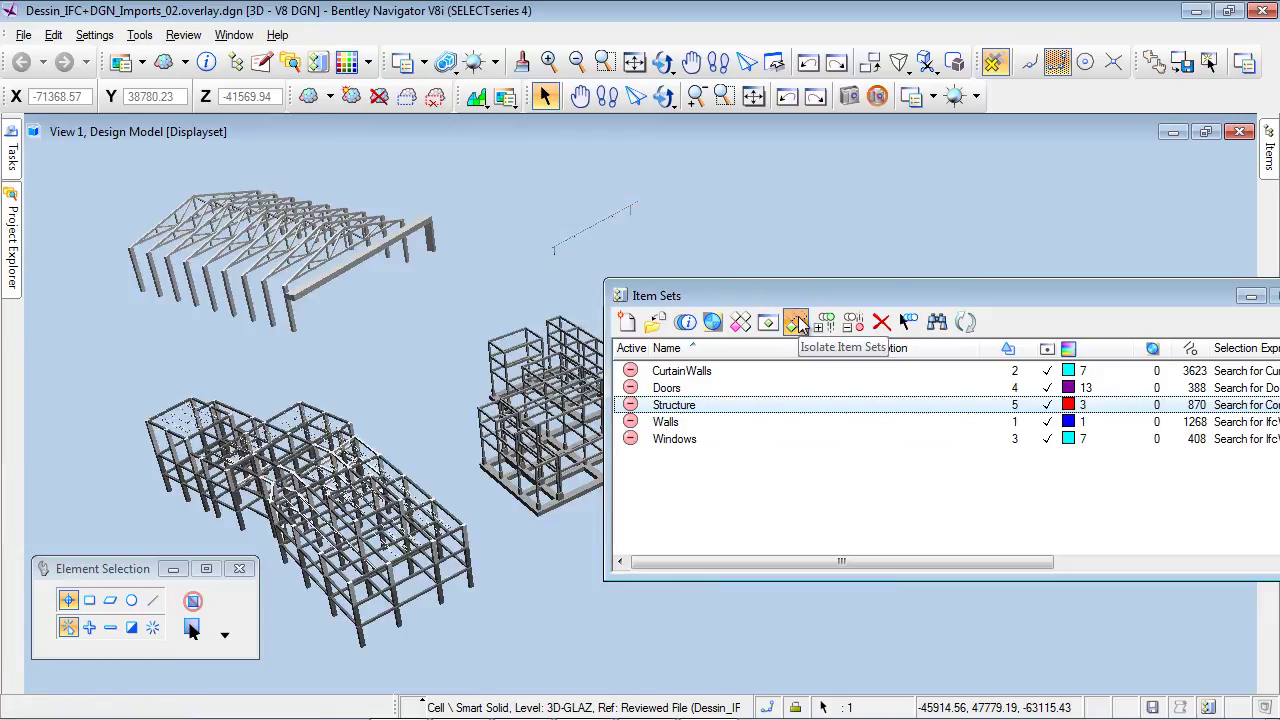
left_click(630, 405)
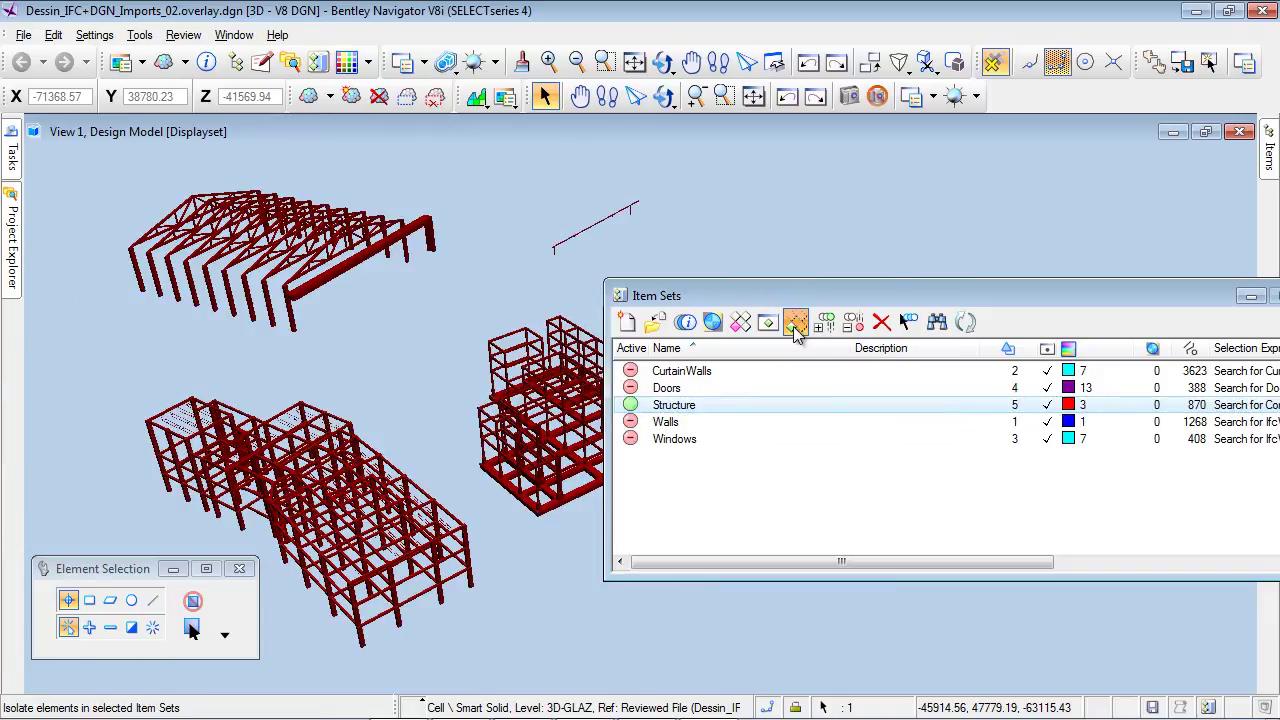
left_click(630, 405)
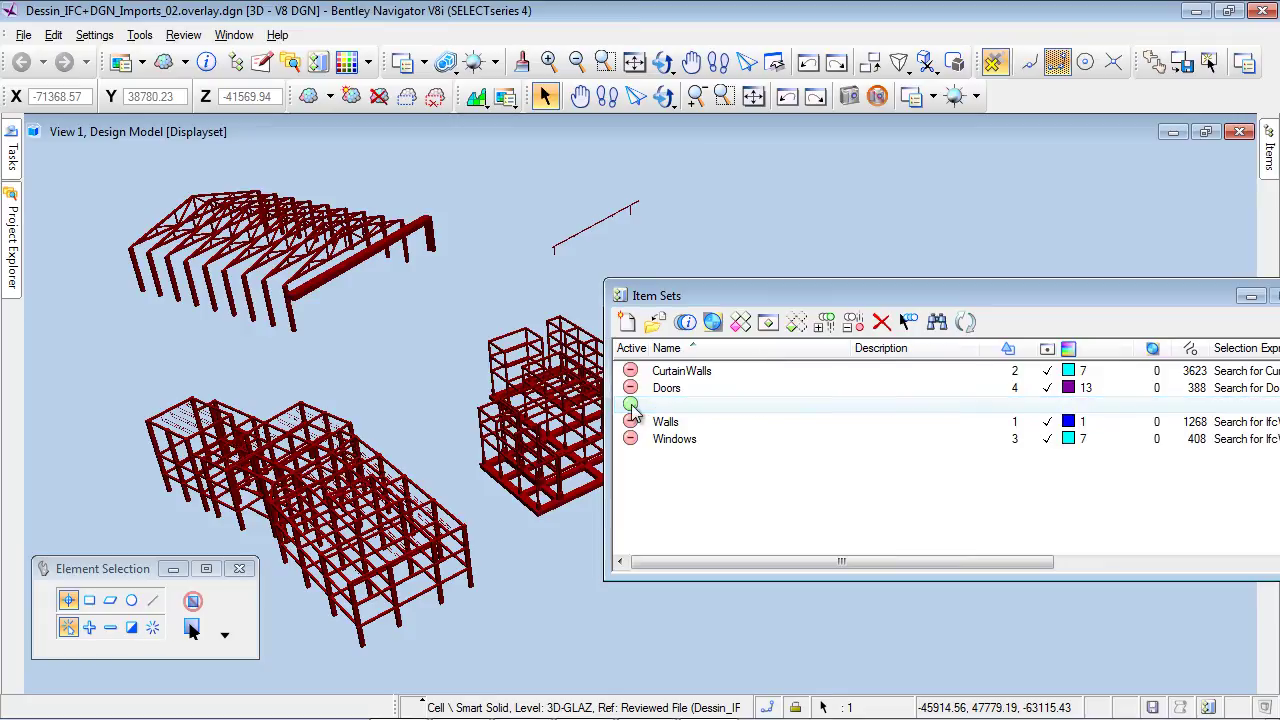
left_click(645, 457)
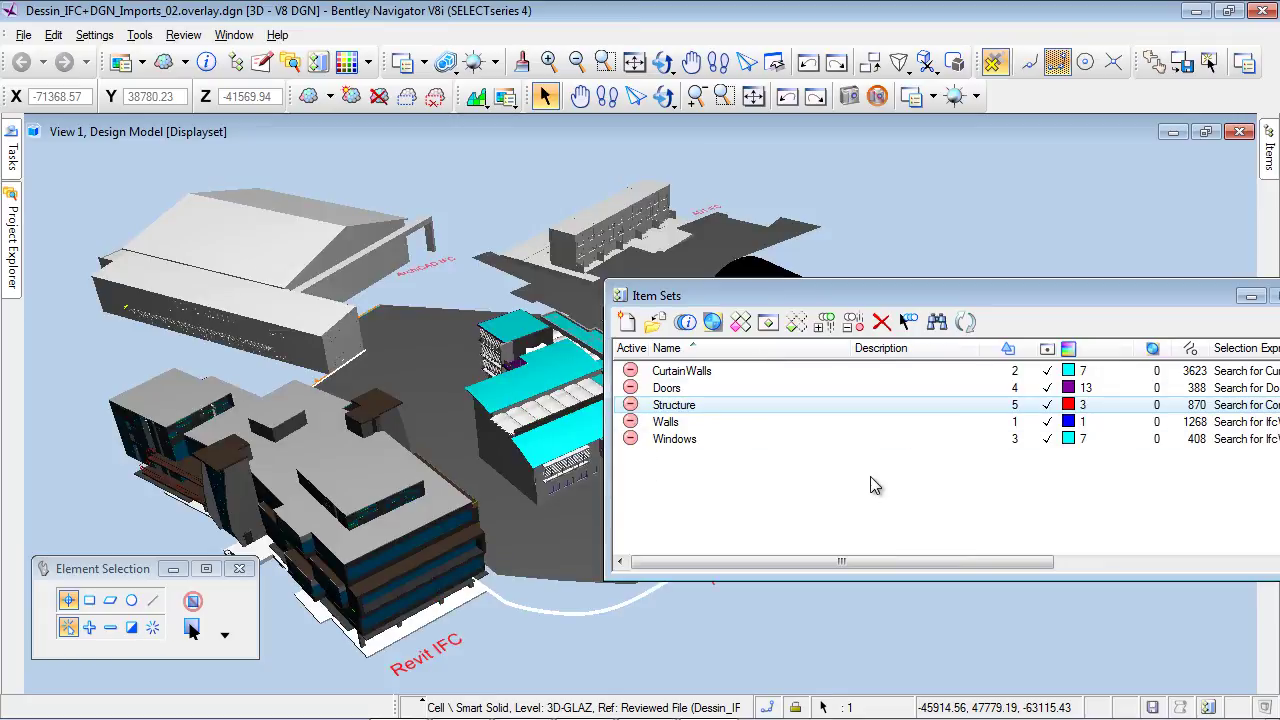
left_click_drag(1098, 296, 928, 340)
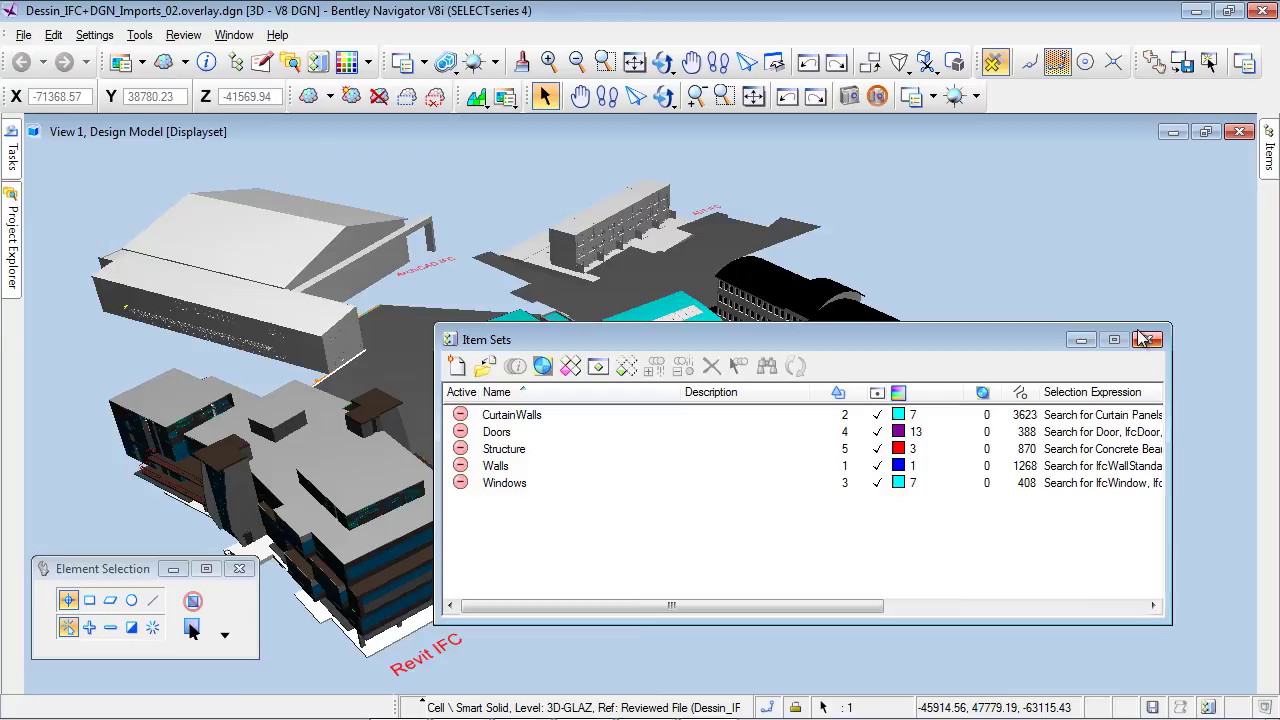
Close Item Sets, expand IfcBeam > Traeger-1 in Items, and start a new search listing item types
left_click(1148, 341)
middle_click_drag(1094, 316, 1082, 314)
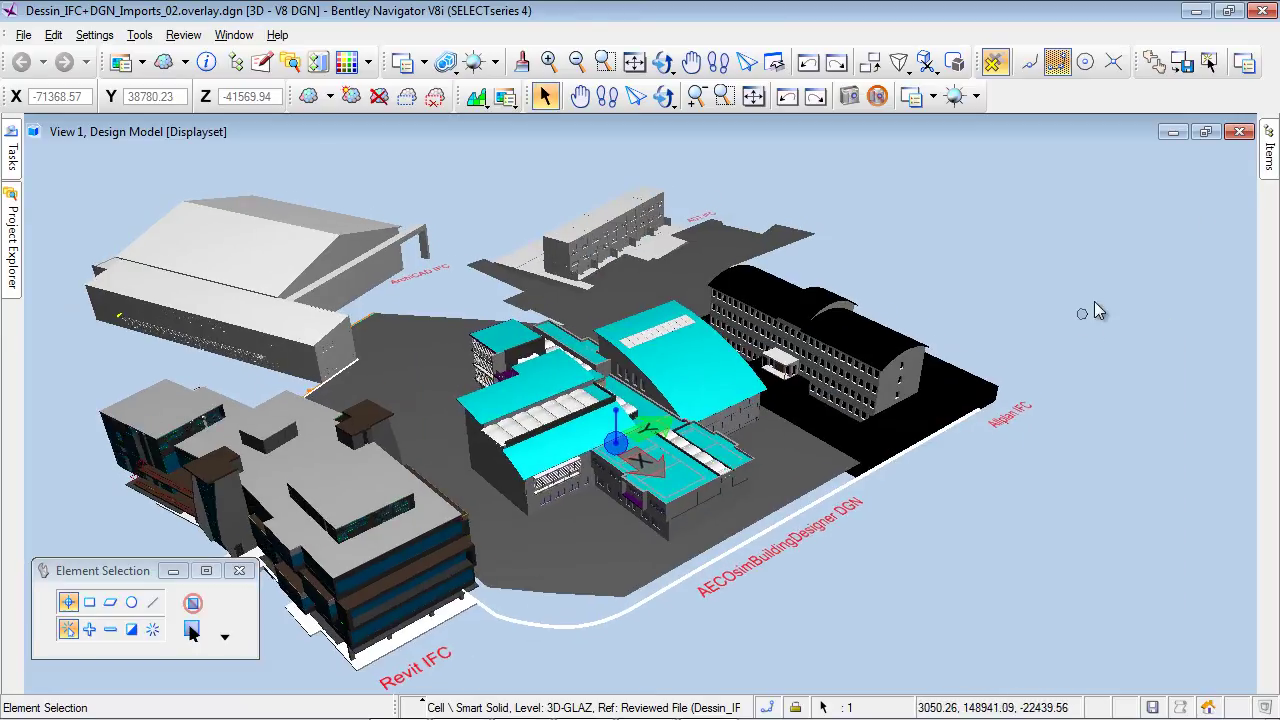
mouse_move(1272, 160)
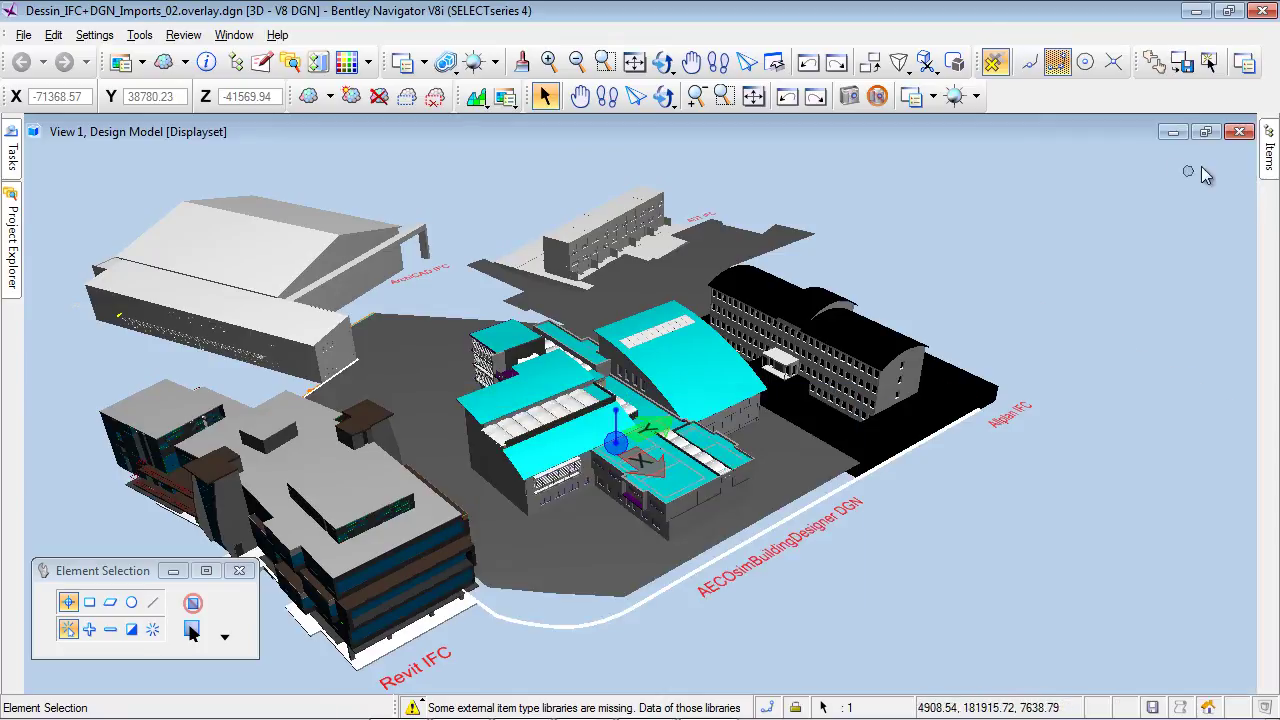
scroll(1240, 402, "down", 1)
left_click_drag(1240, 402, 1238, 272)
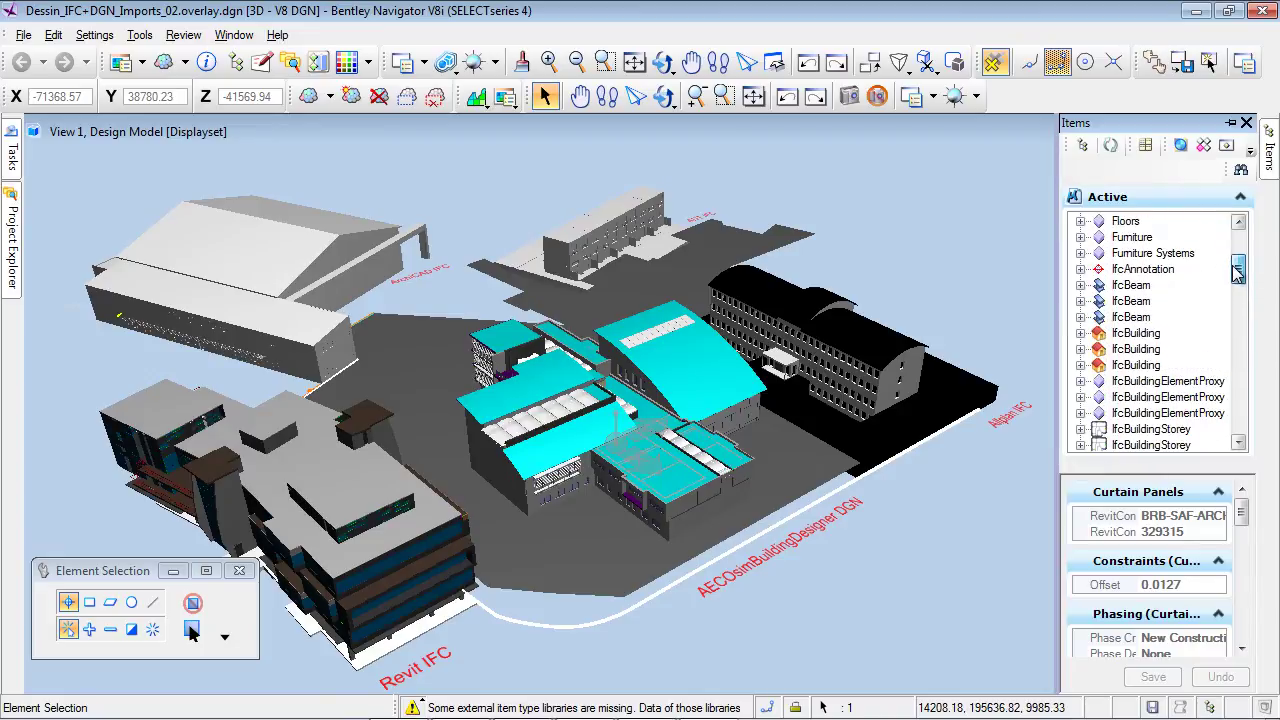
left_click(1080, 285)
left_click(1098, 301)
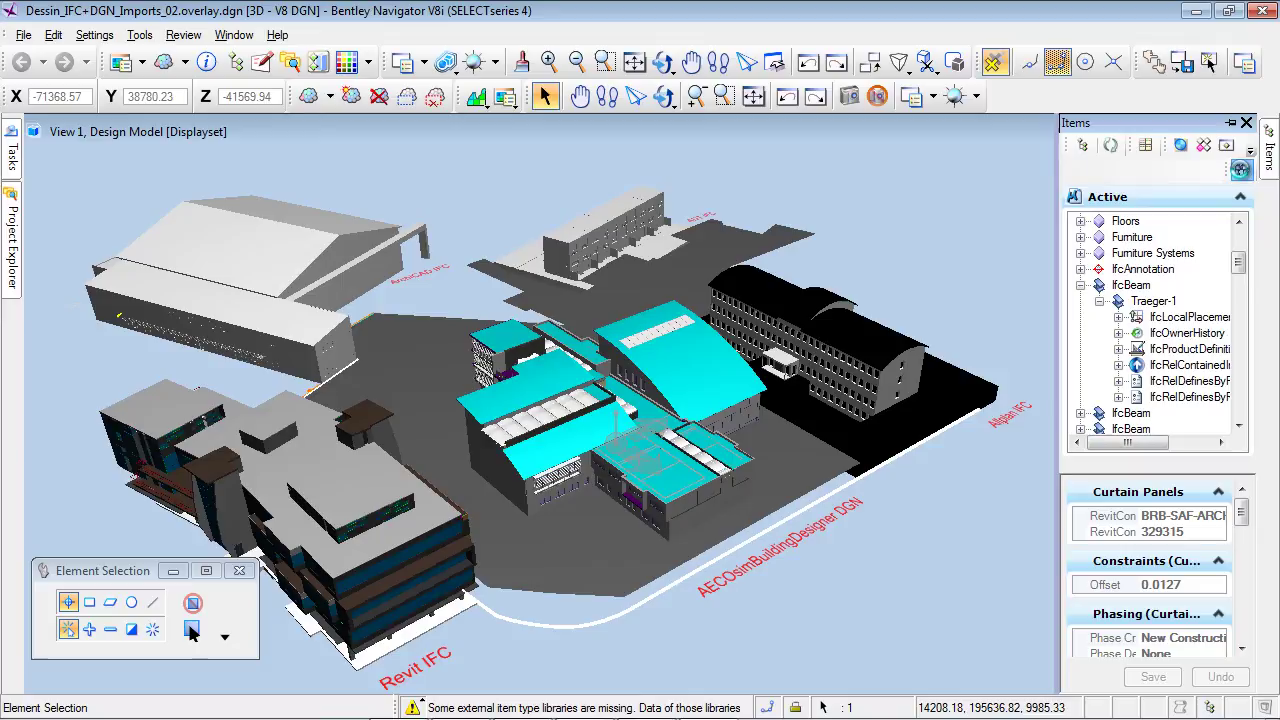
left_click(1240, 171)
left_click(778, 250)
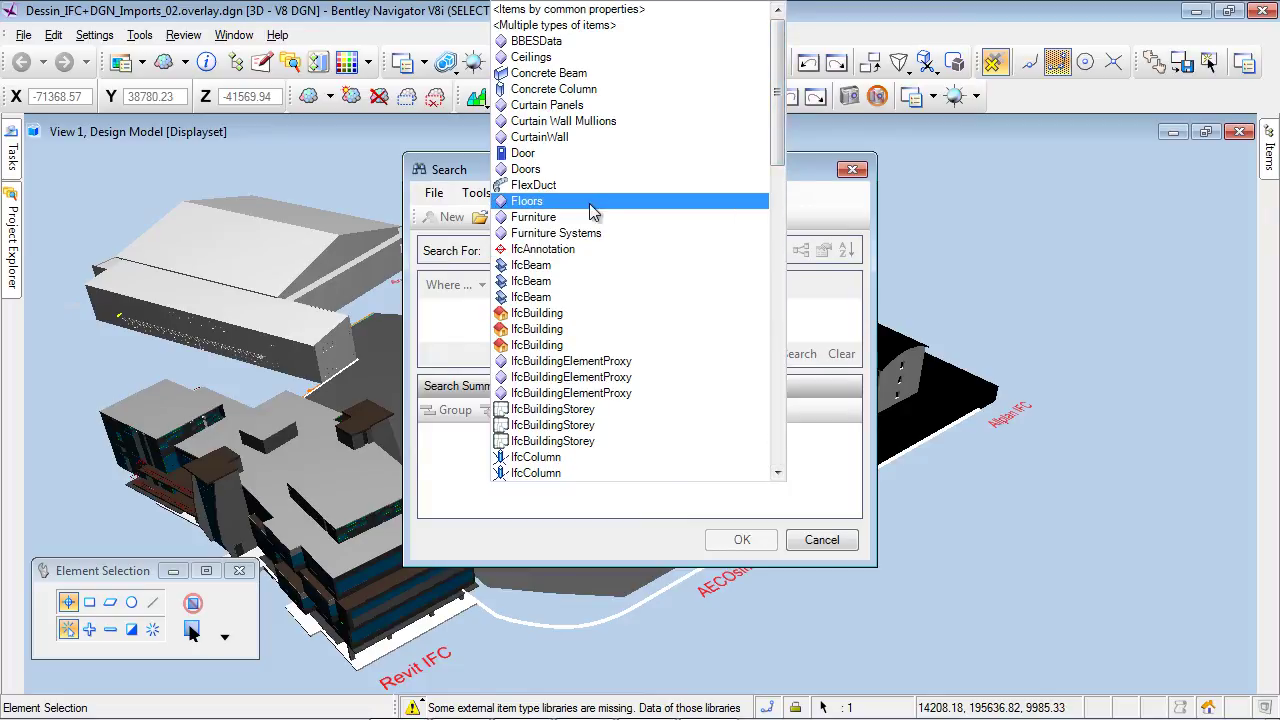
Search for RoundElbowMitre items where Diameter 1 is greater than 10
scroll(575, 250, "down", 3)
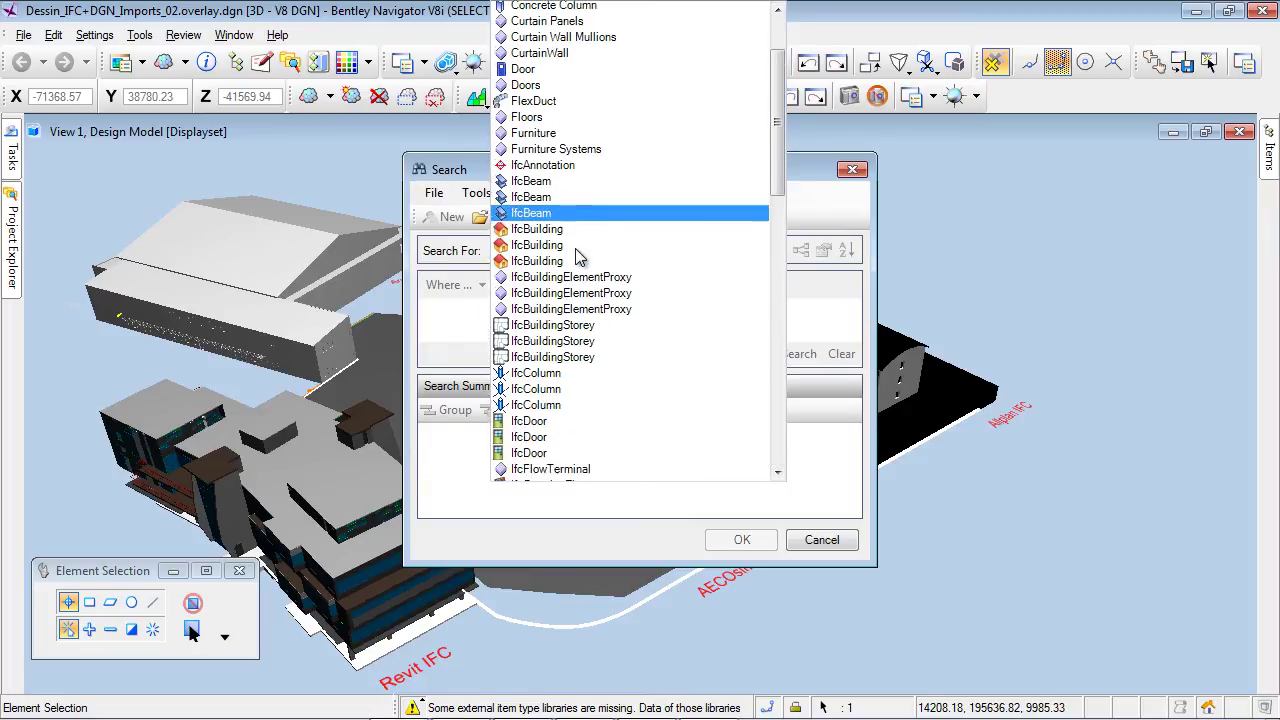
scroll(582, 288, "down", 3)
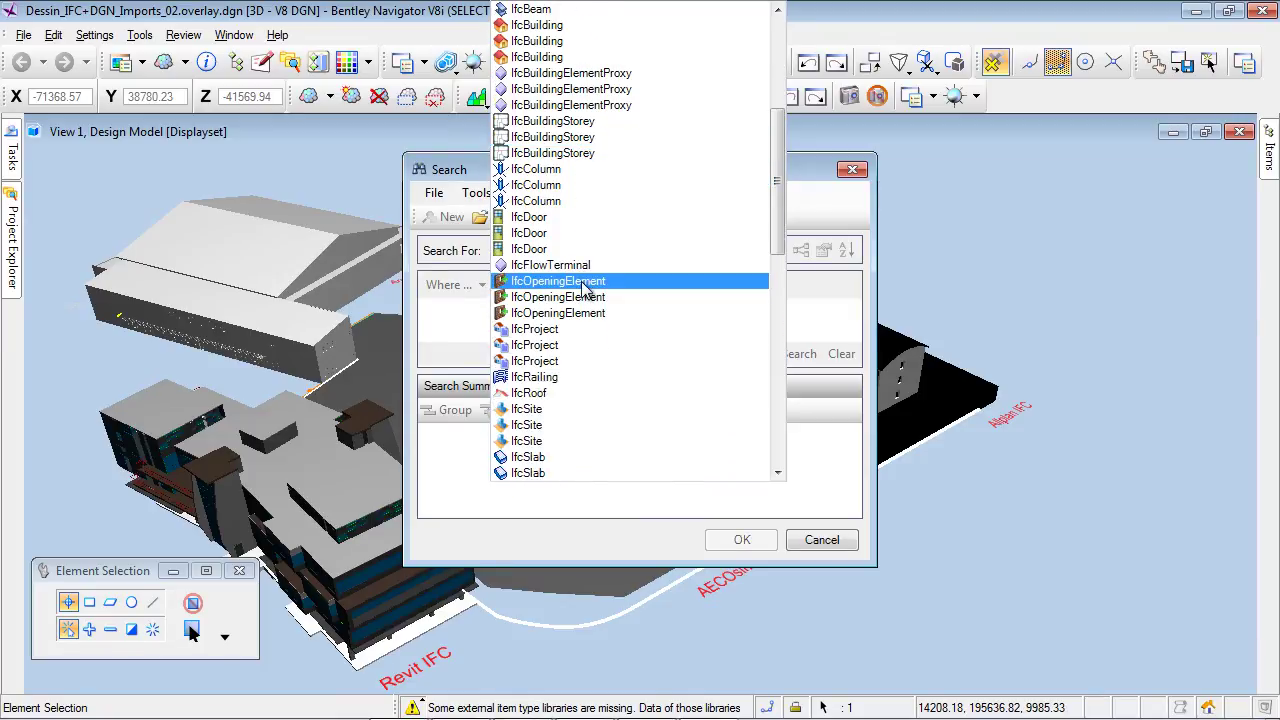
left_click_drag(775, 190, 757, 402)
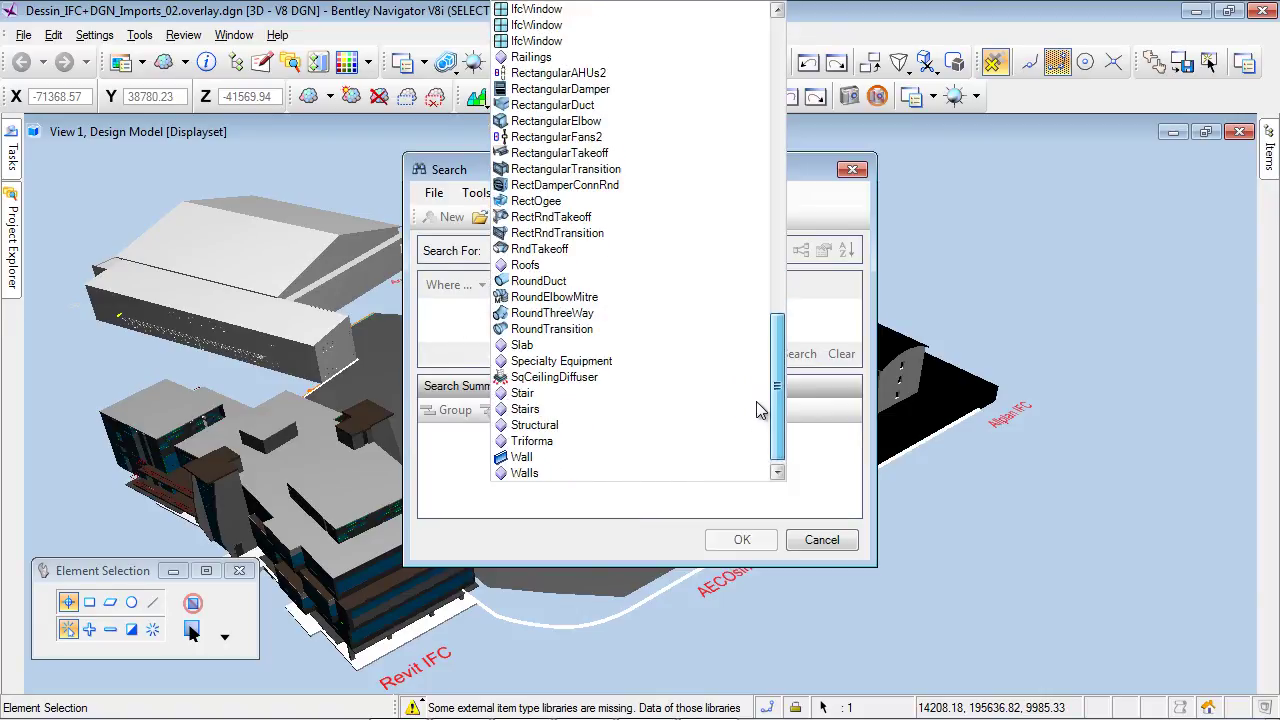
left_click(590, 299)
left_click(557, 322)
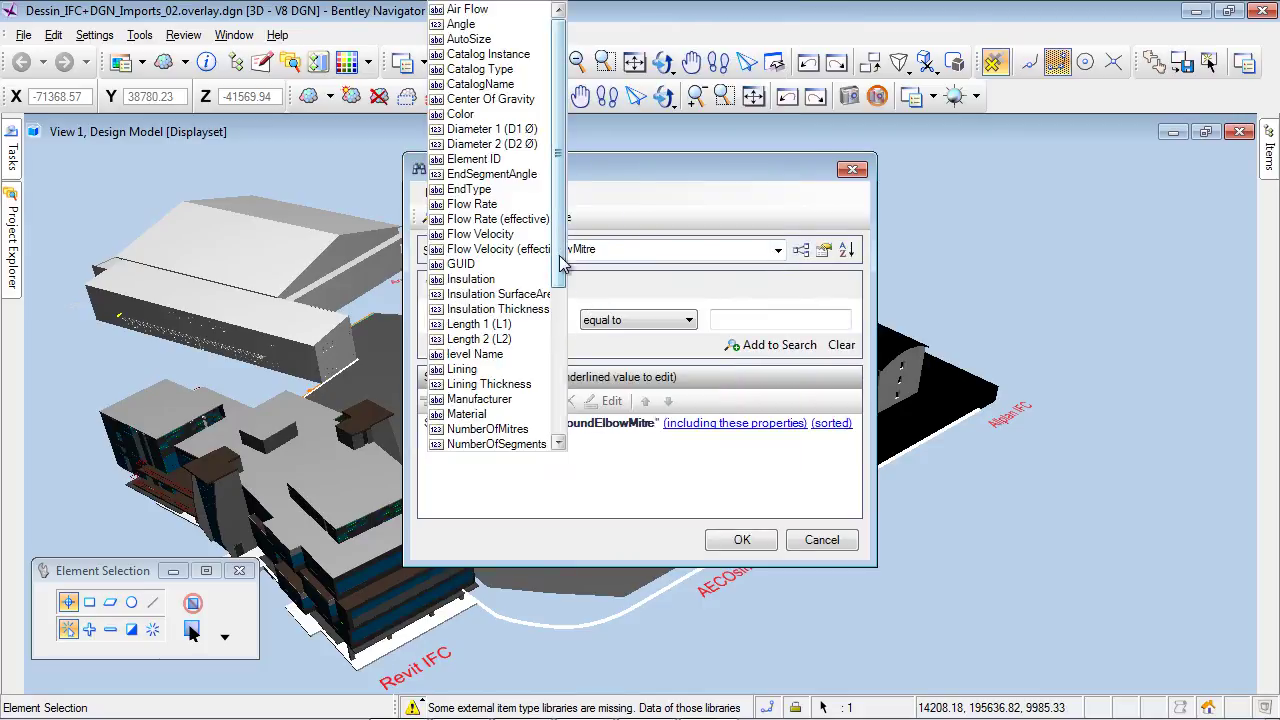
left_click(521, 131)
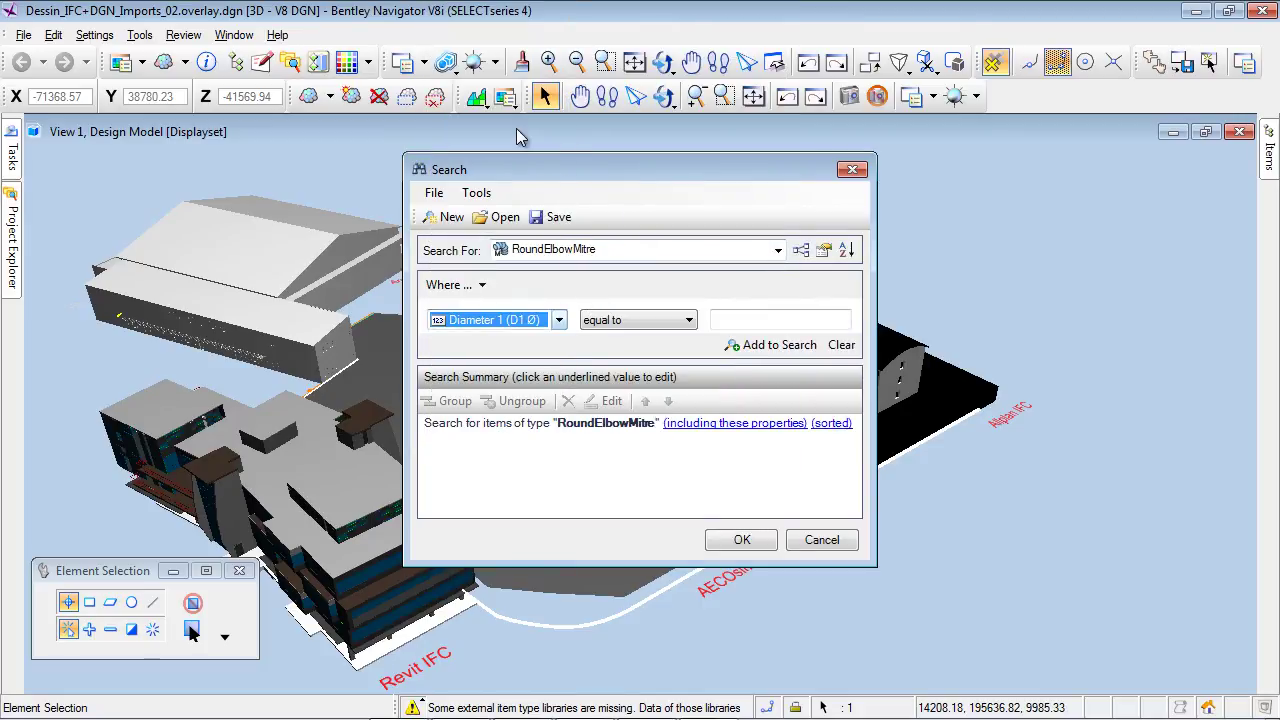
left_click(662, 322)
left_click(660, 355)
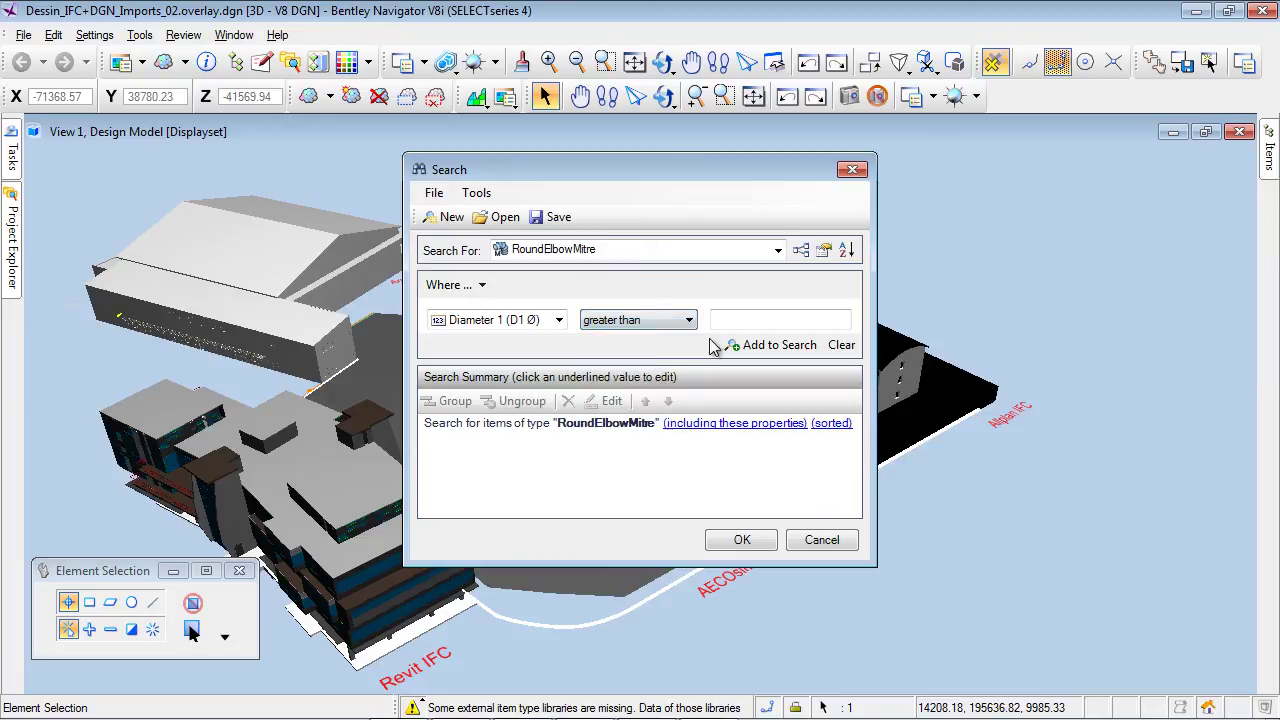
left_click(760, 345)
left_click(741, 541)
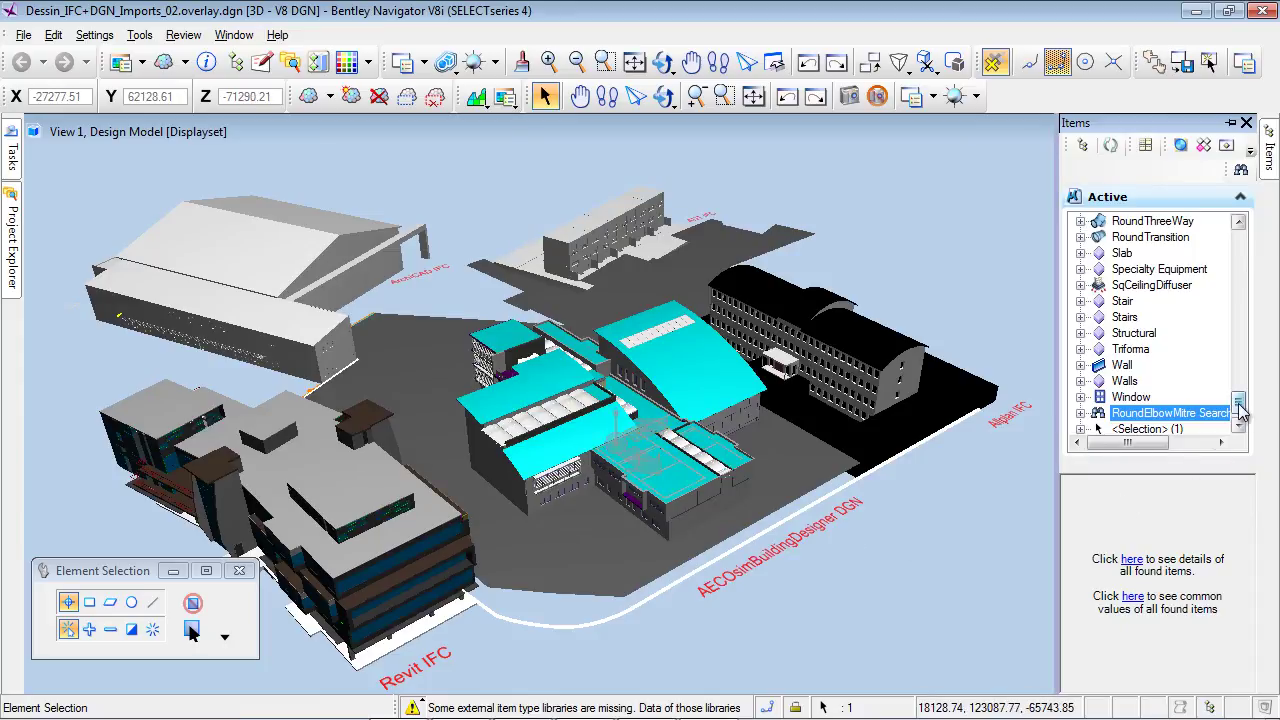
Review the seven found elbows' properties and details table, then close it and clear the selection
left_click(1239, 426)
left_click(1080, 413)
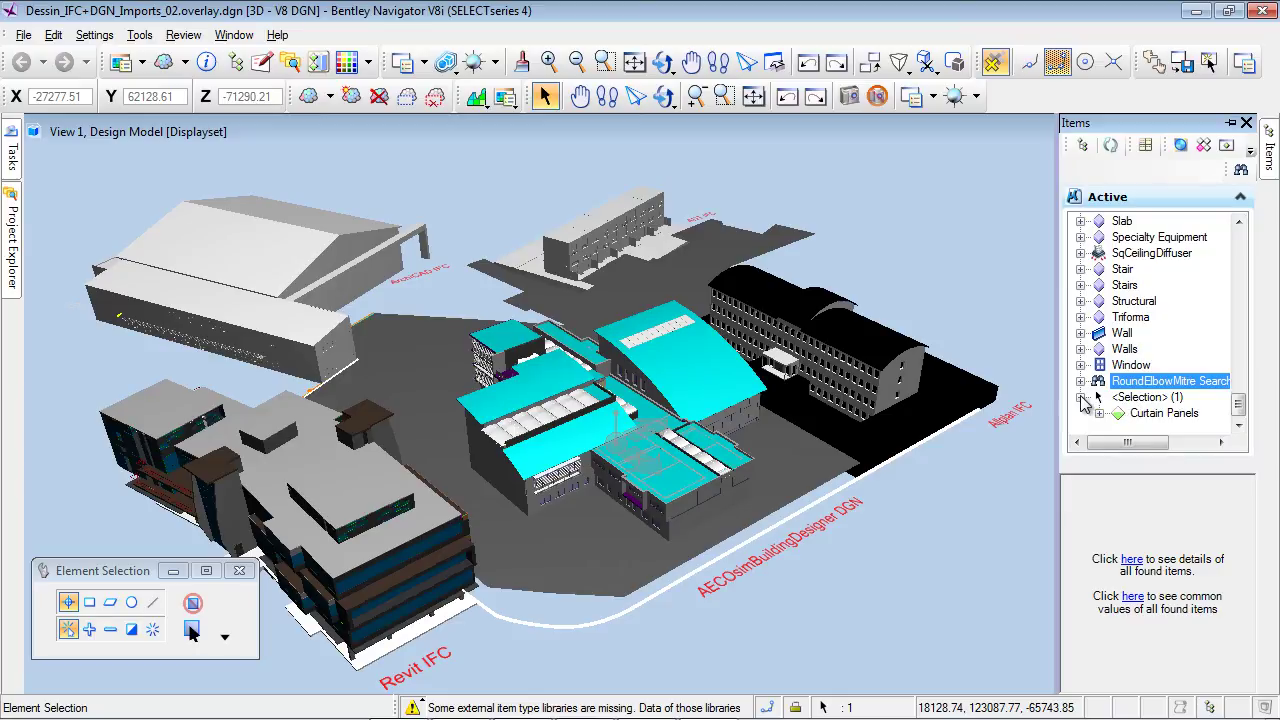
left_click(1080, 381)
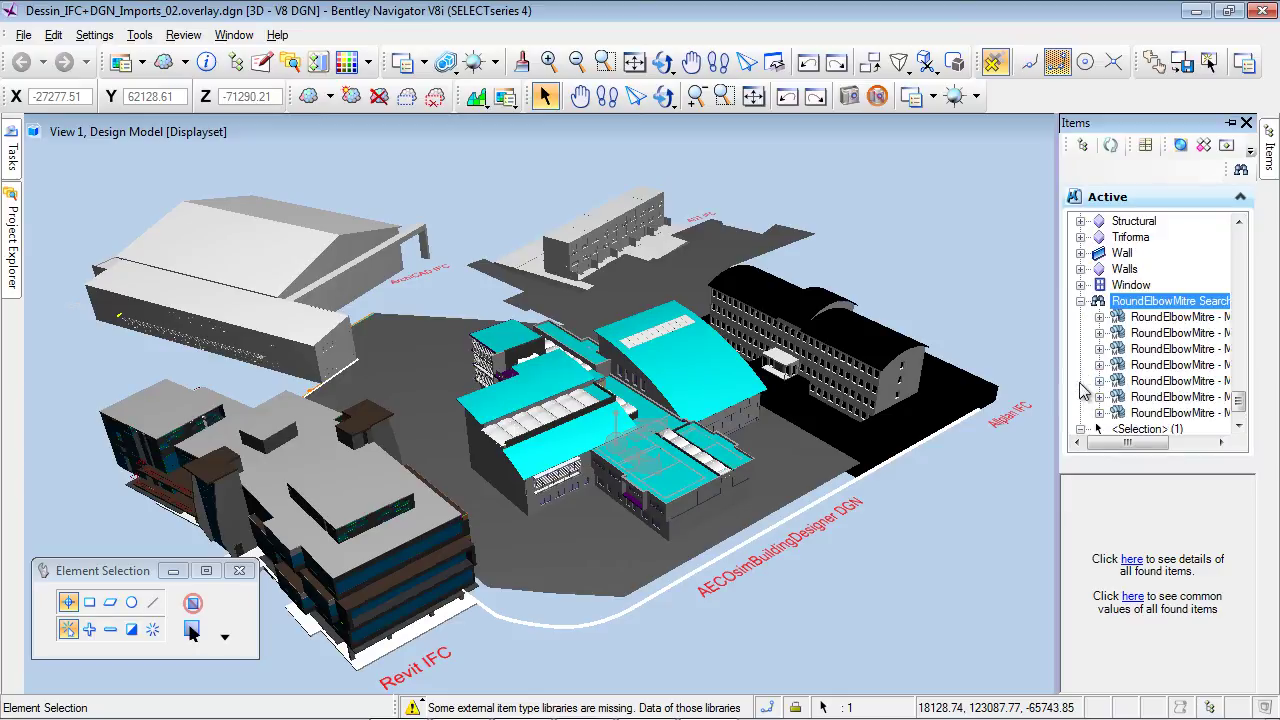
left_click(1150, 318)
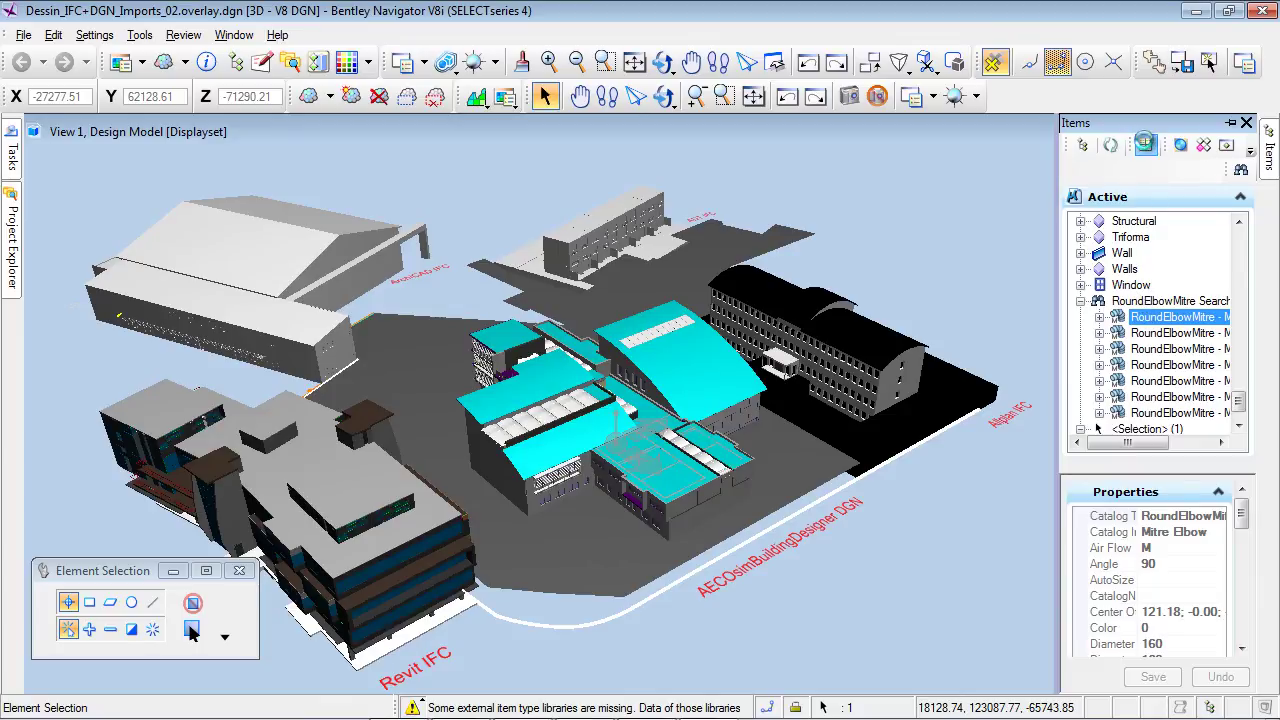
left_click(1145, 145)
left_click(1148, 302)
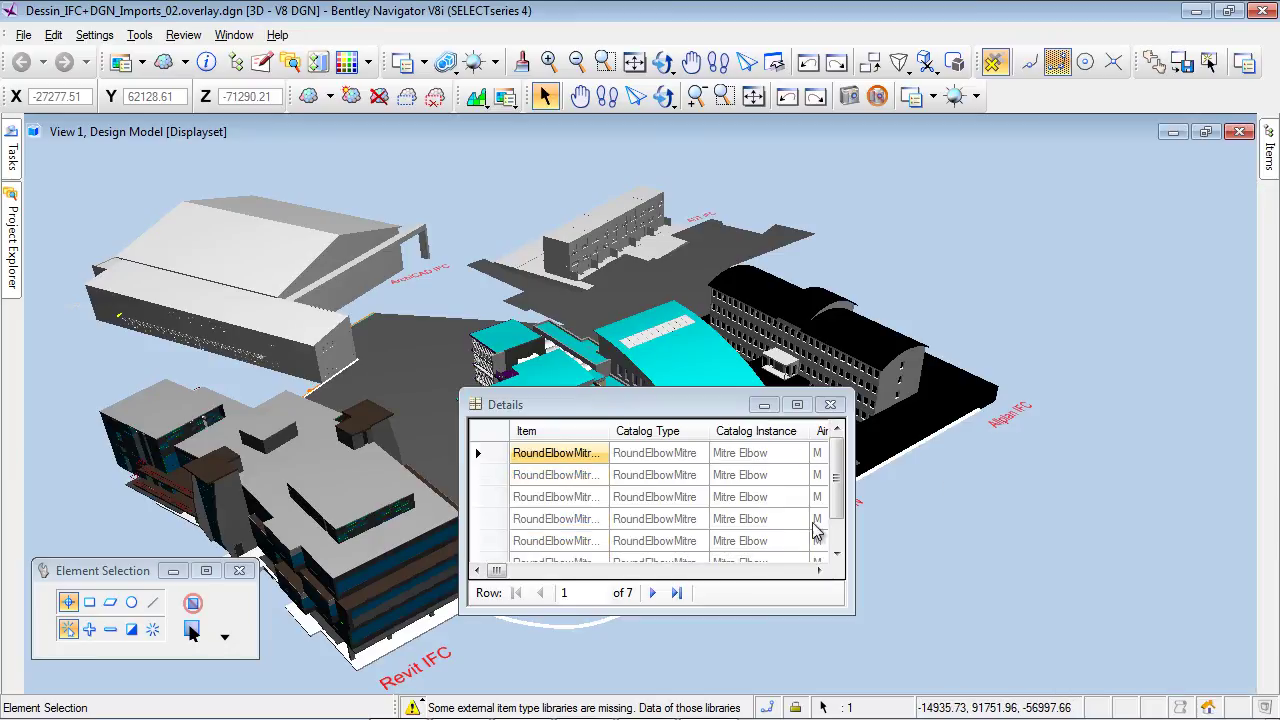
mouse_move(843, 486)
left_mouse_down()
mouse_move(838, 527)
mouse_move(840, 482)
left_mouse_up()
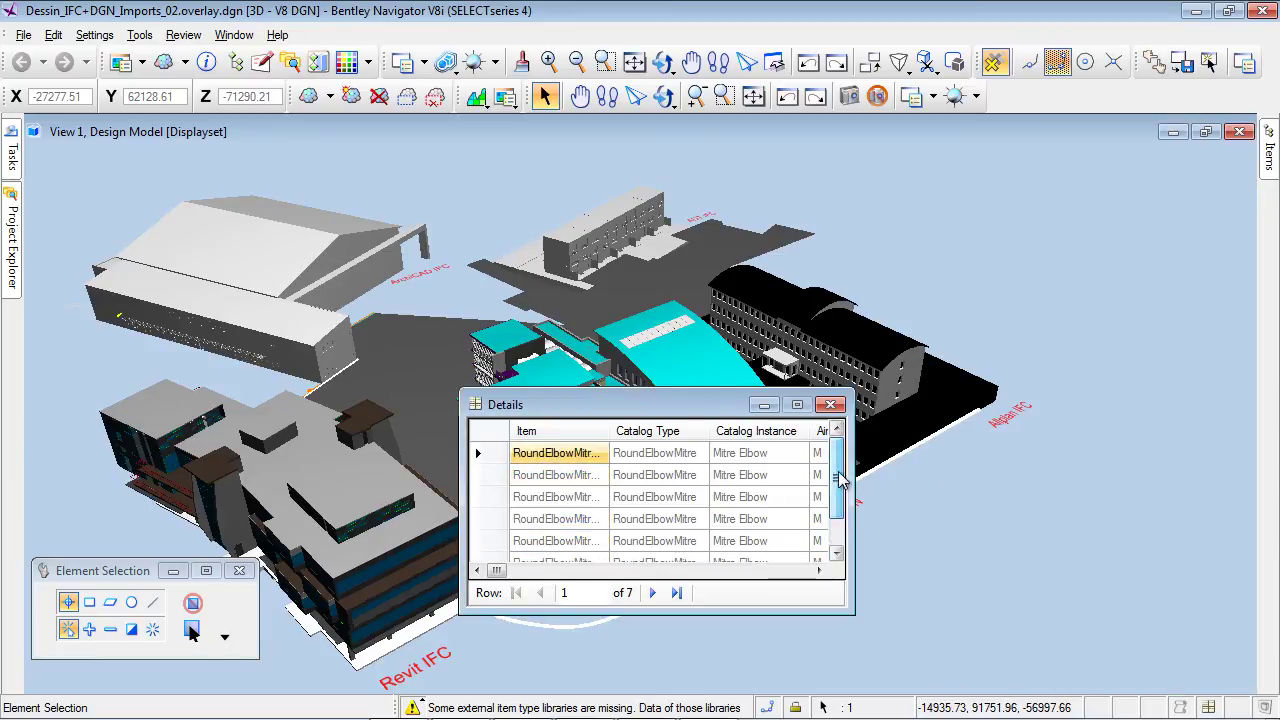
left_click(830, 404)
left_click(1064, 333)
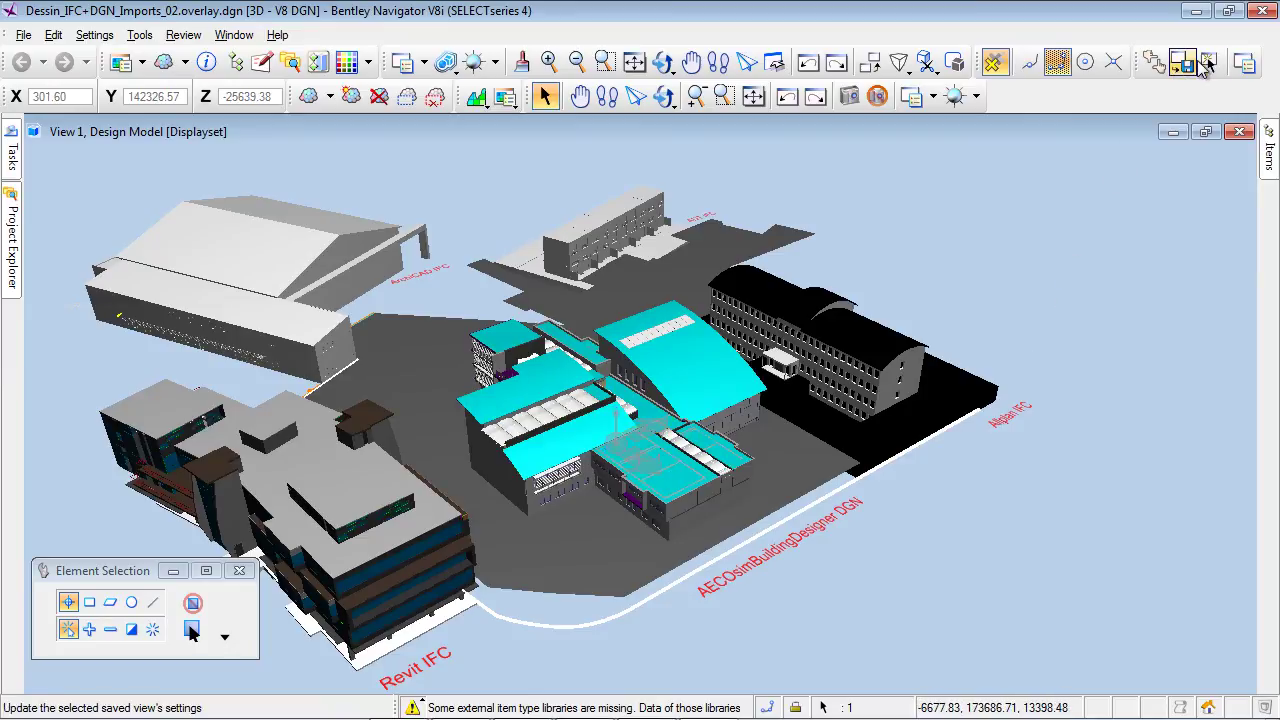
Apply the 01_Nav_Start saved view, then fly forward through the campus to a rooftop viewpoint
left_click(1210, 62)
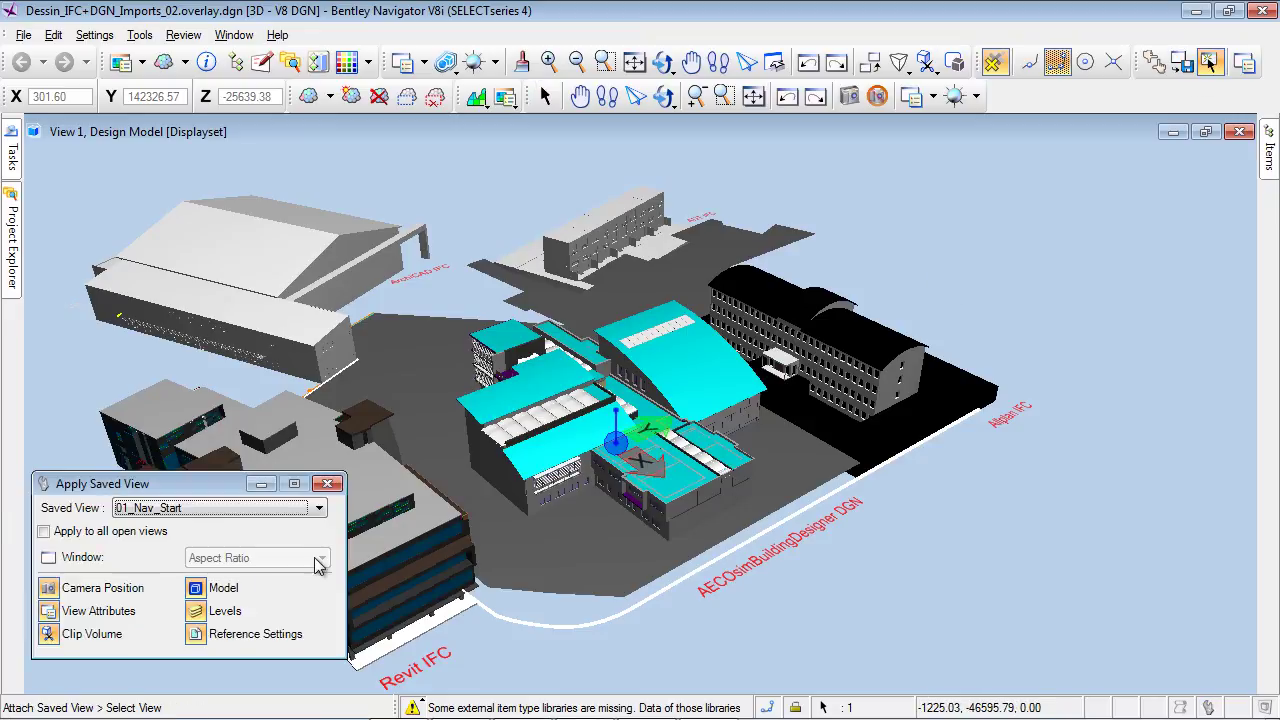
left_click(484, 477)
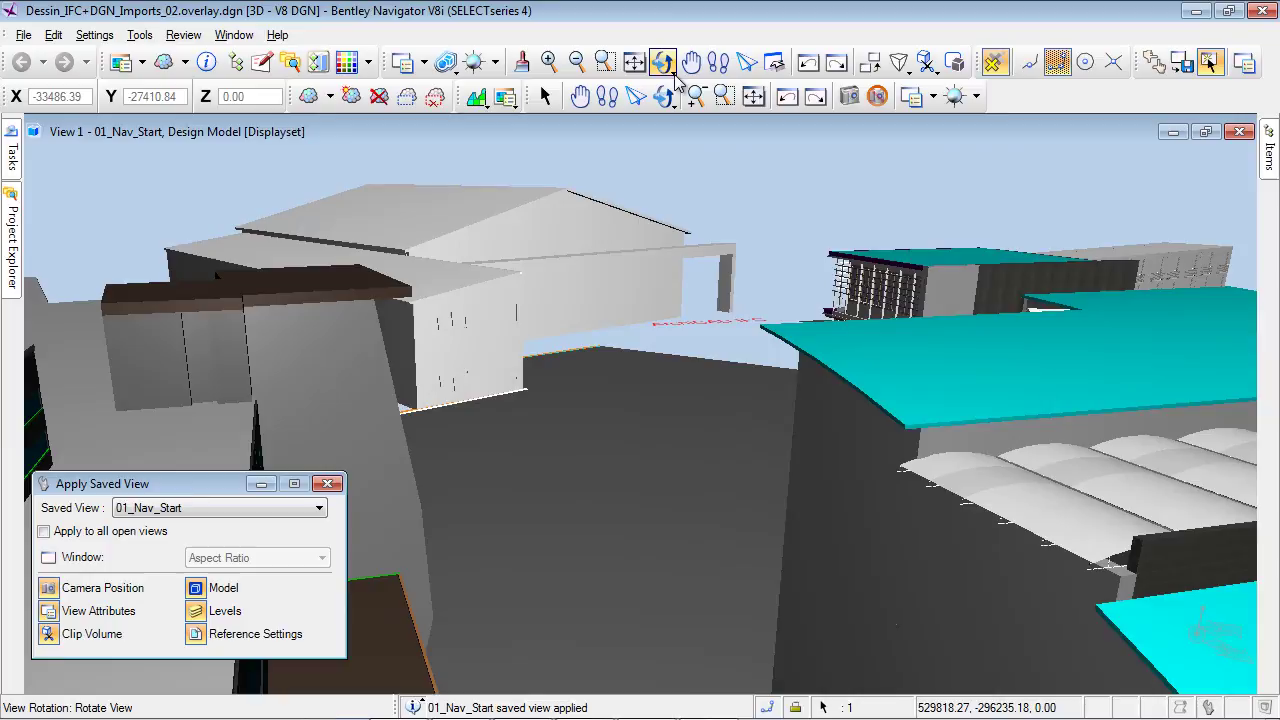
left_click(635, 95)
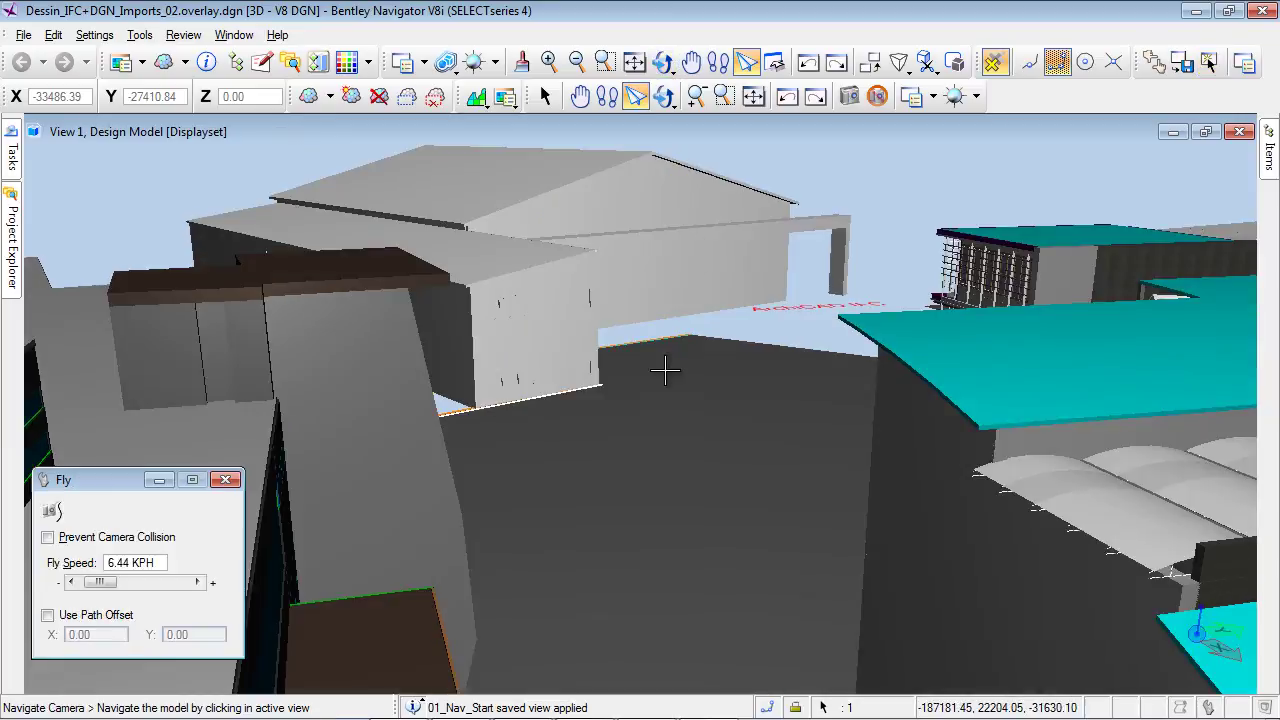
left_click_drag(638, 420, 740, 386)
left_click_drag(735, 390, 709, 394)
right_click(710, 395)
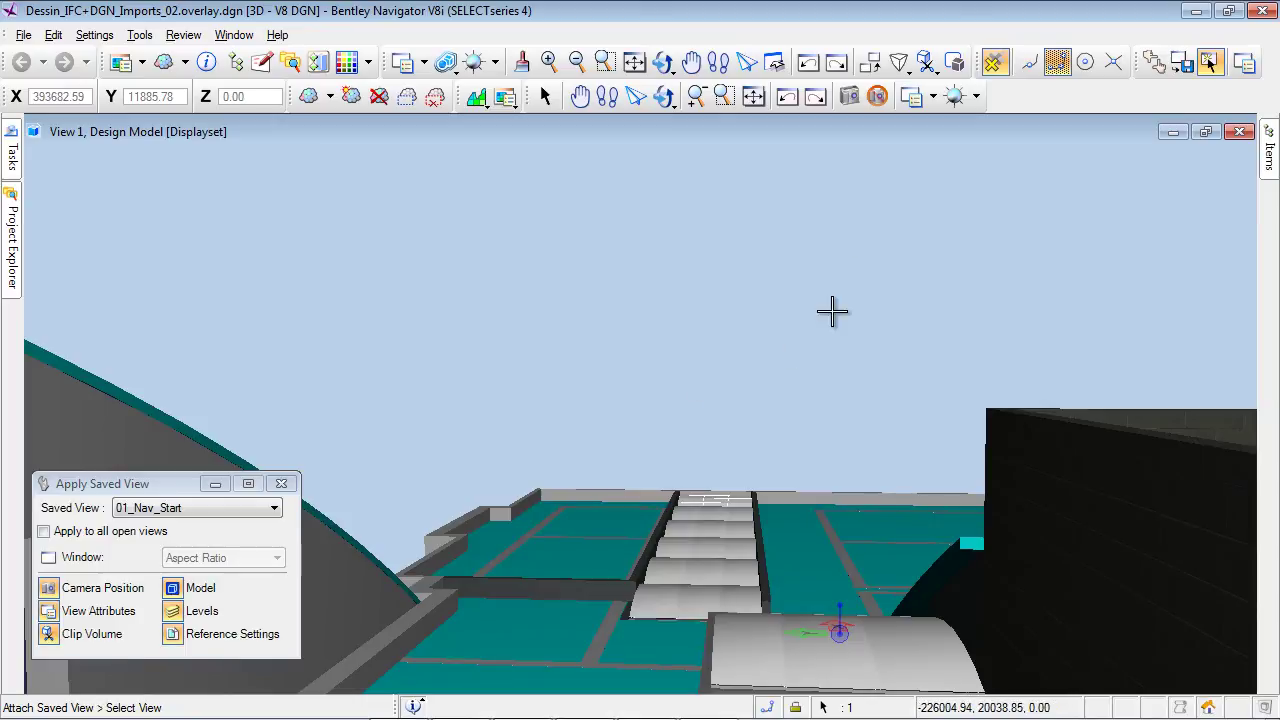
Apply the 02_Global saved view and place a fitted section box around the site
left_click(247, 512)
left_click(212, 540)
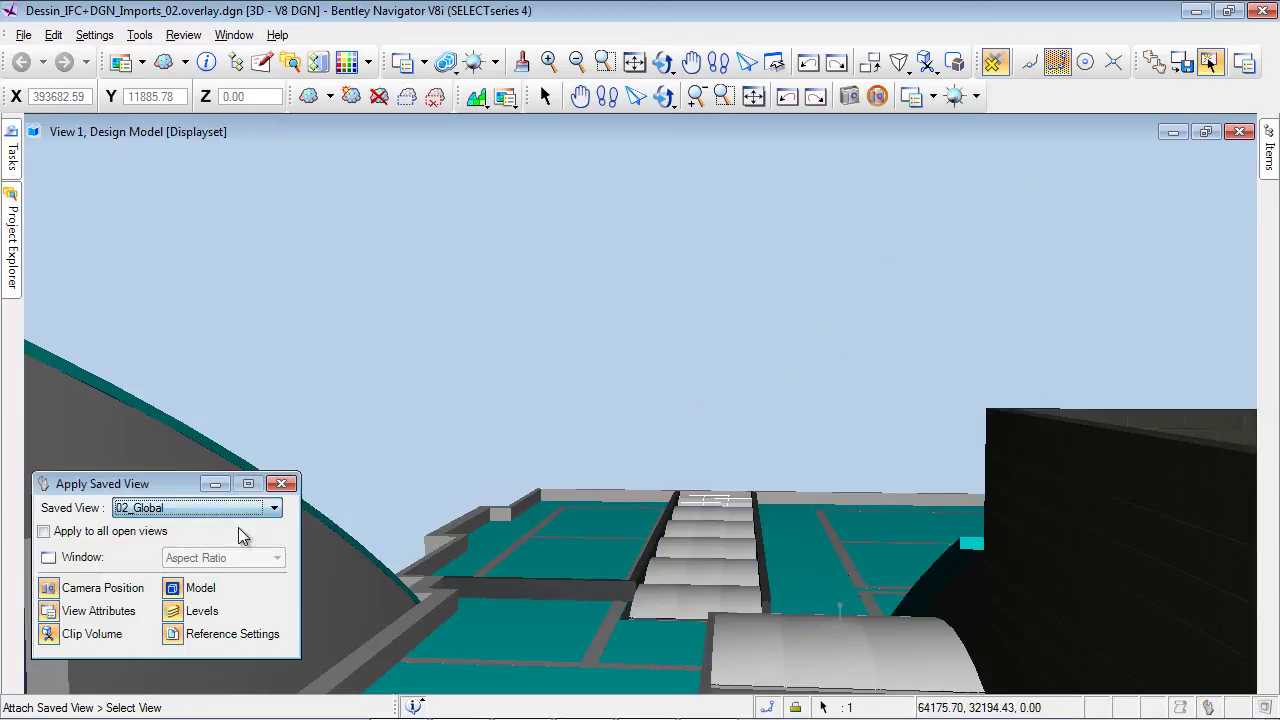
left_click(540, 362)
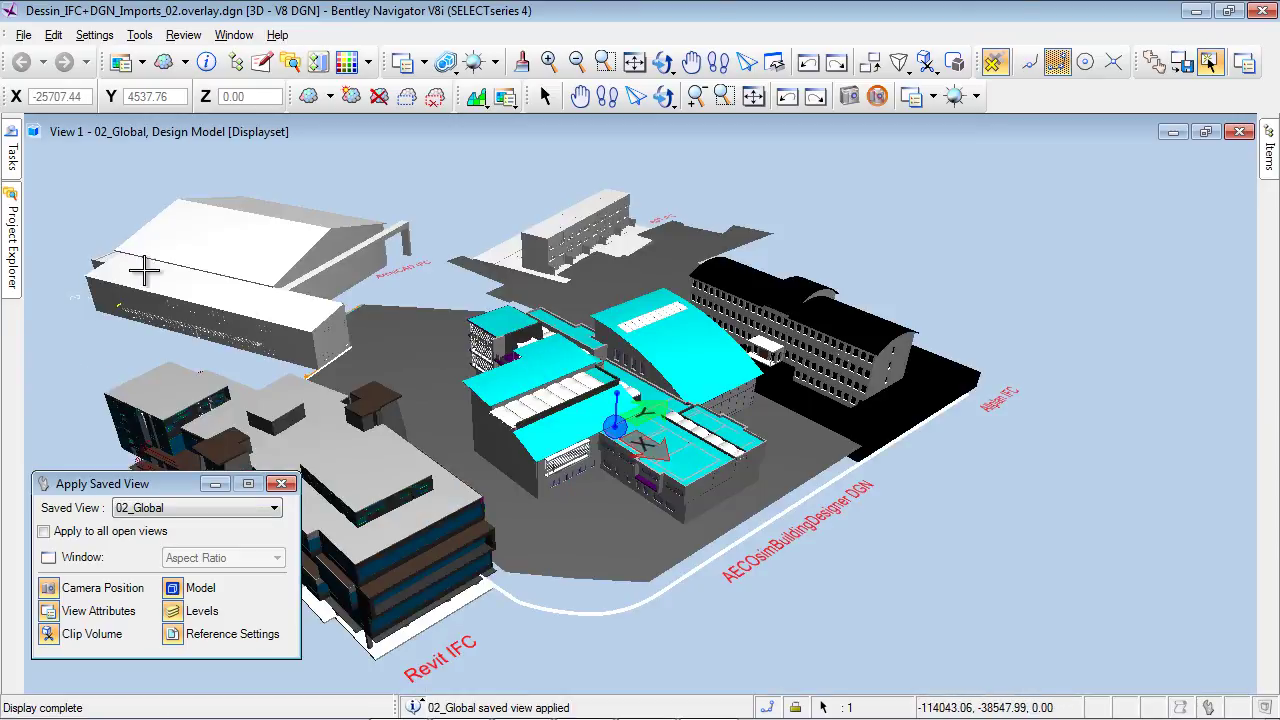
mouse_move(16, 172)
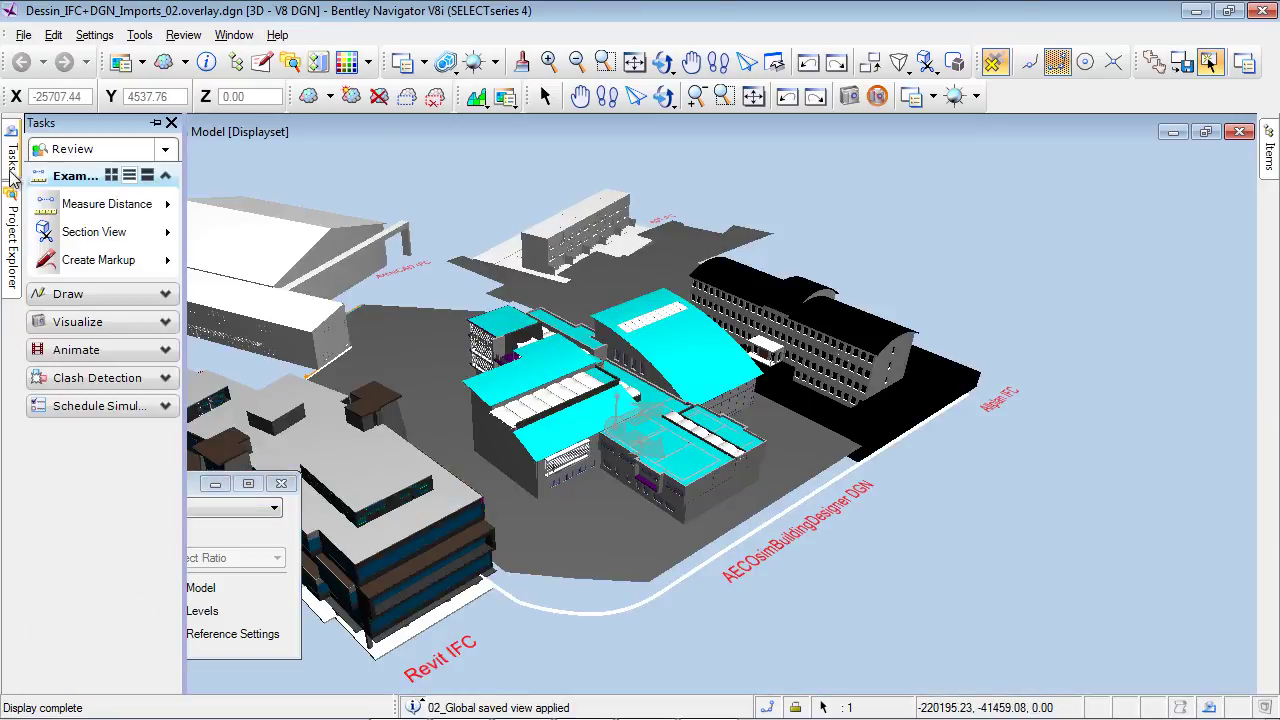
left_click(94, 231)
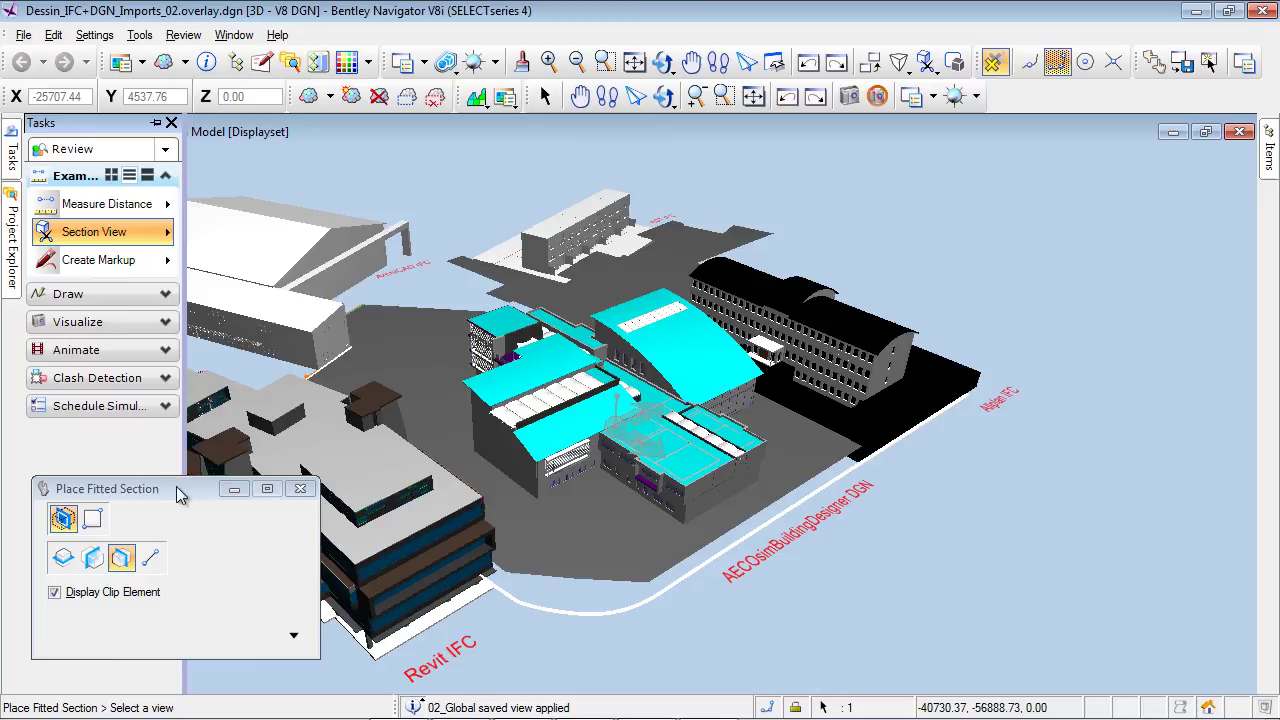
left_click(557, 413)
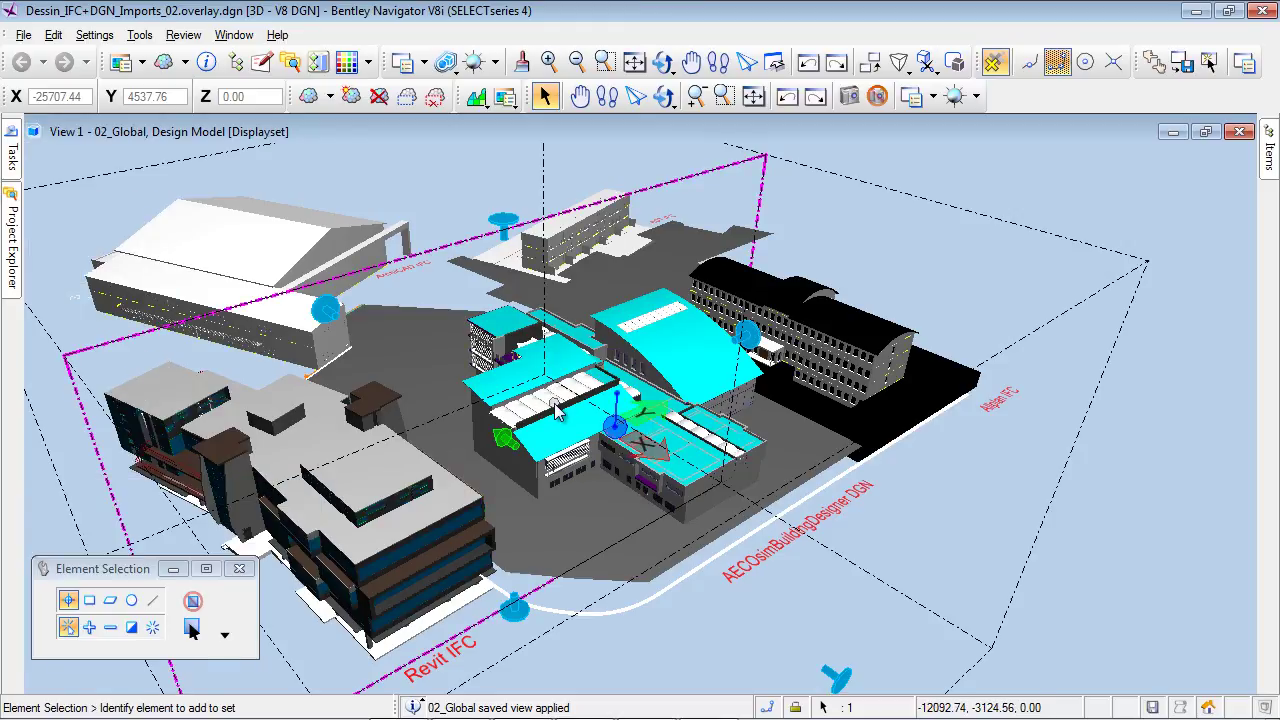
In View 1 attributes, turn off Back clipping and set the clip display to Cut
left_click(33, 131)
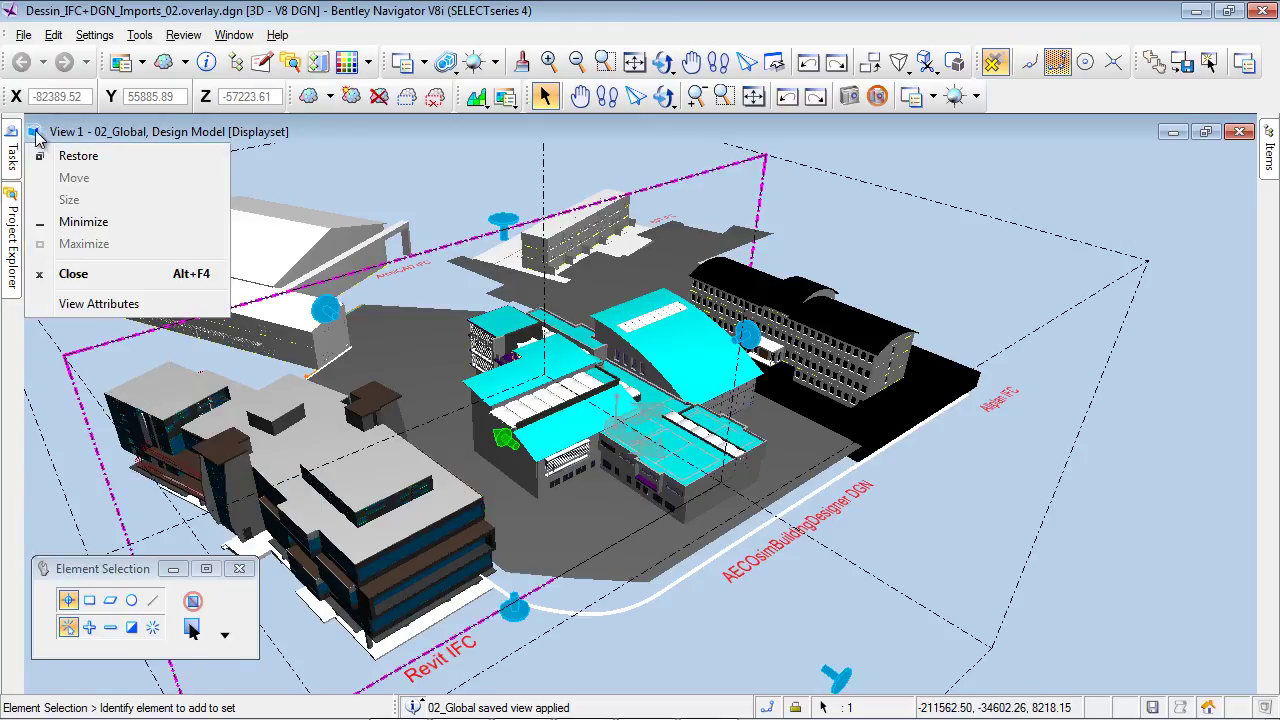
left_click(100, 304)
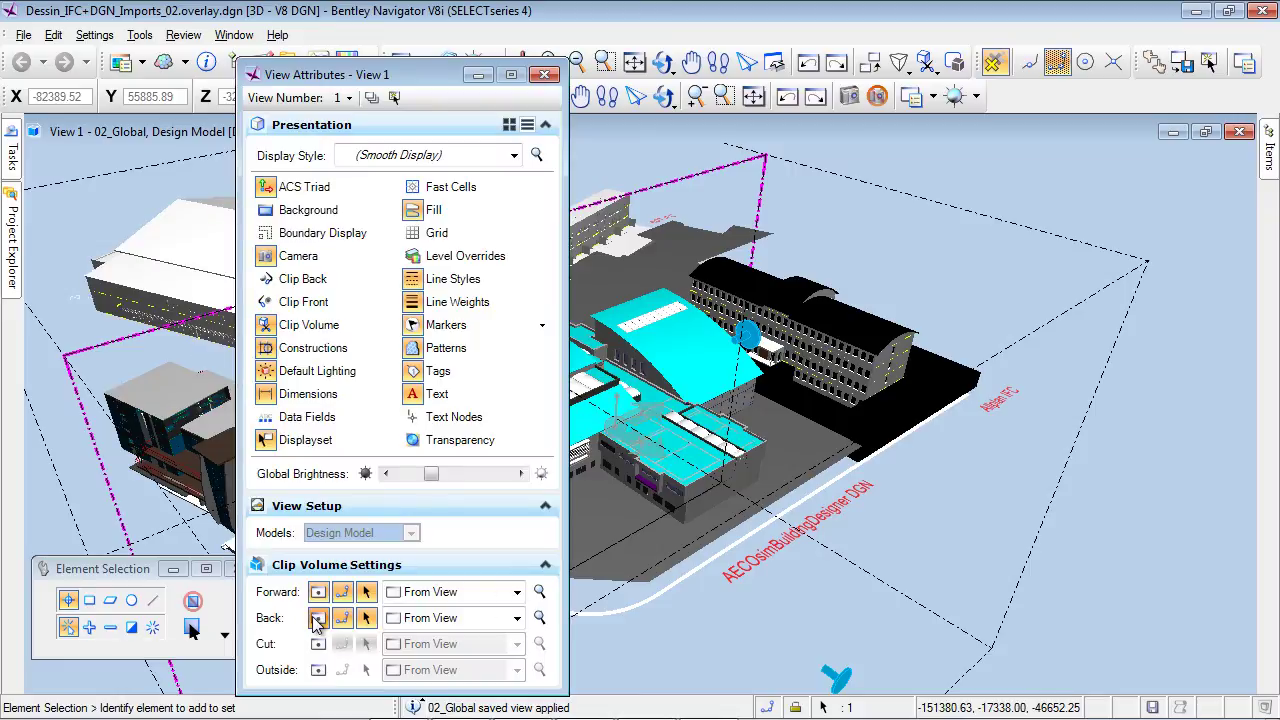
left_click(316, 621)
left_click(318, 644)
left_click(517, 644)
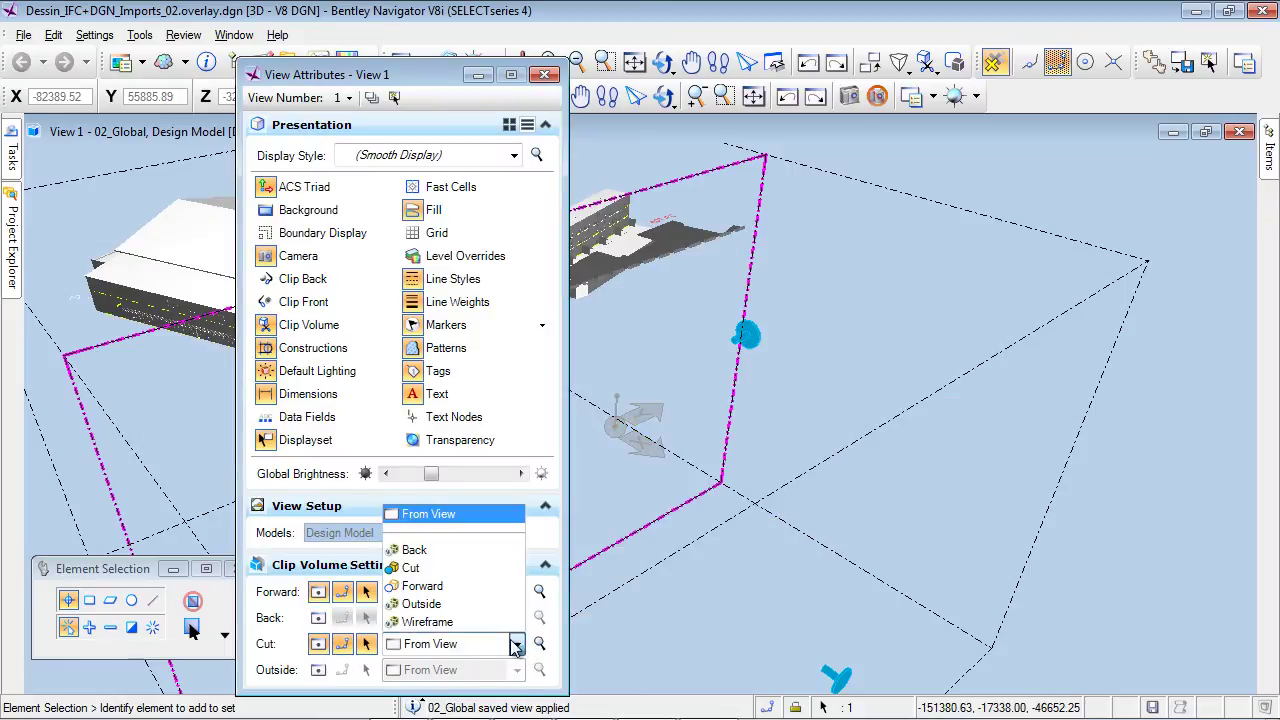
left_click(447, 567)
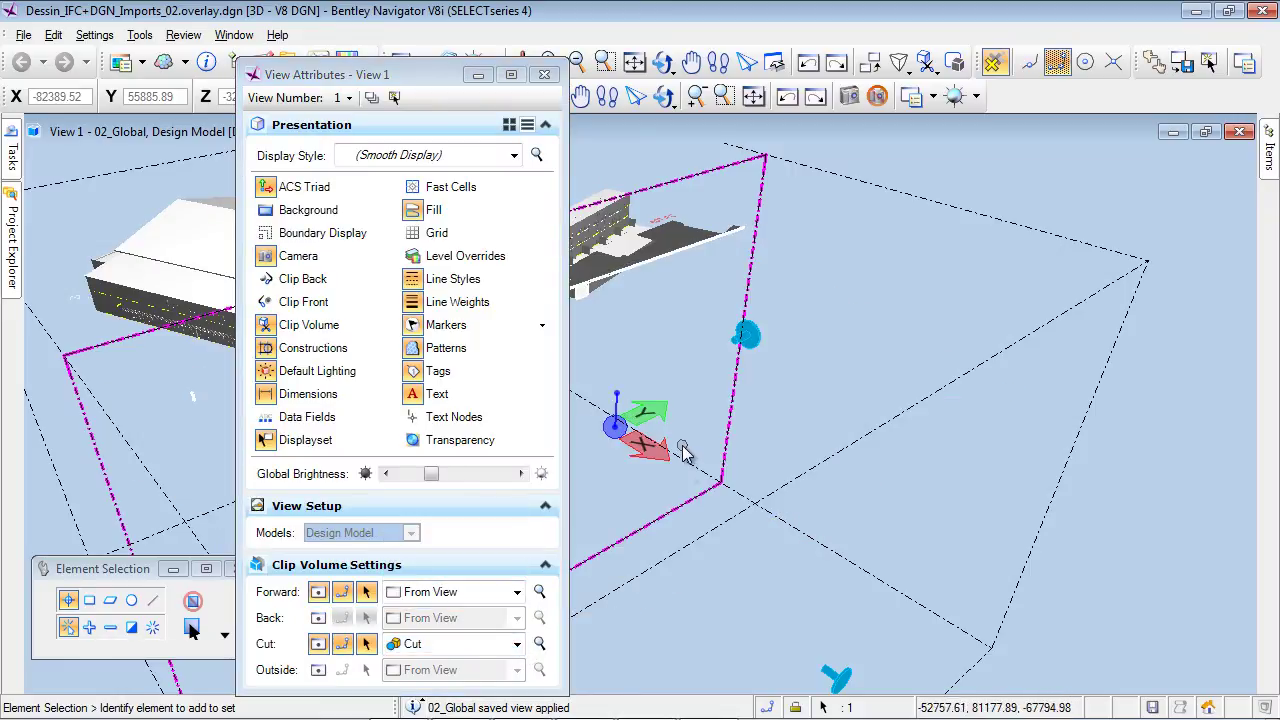
left_click(688, 448)
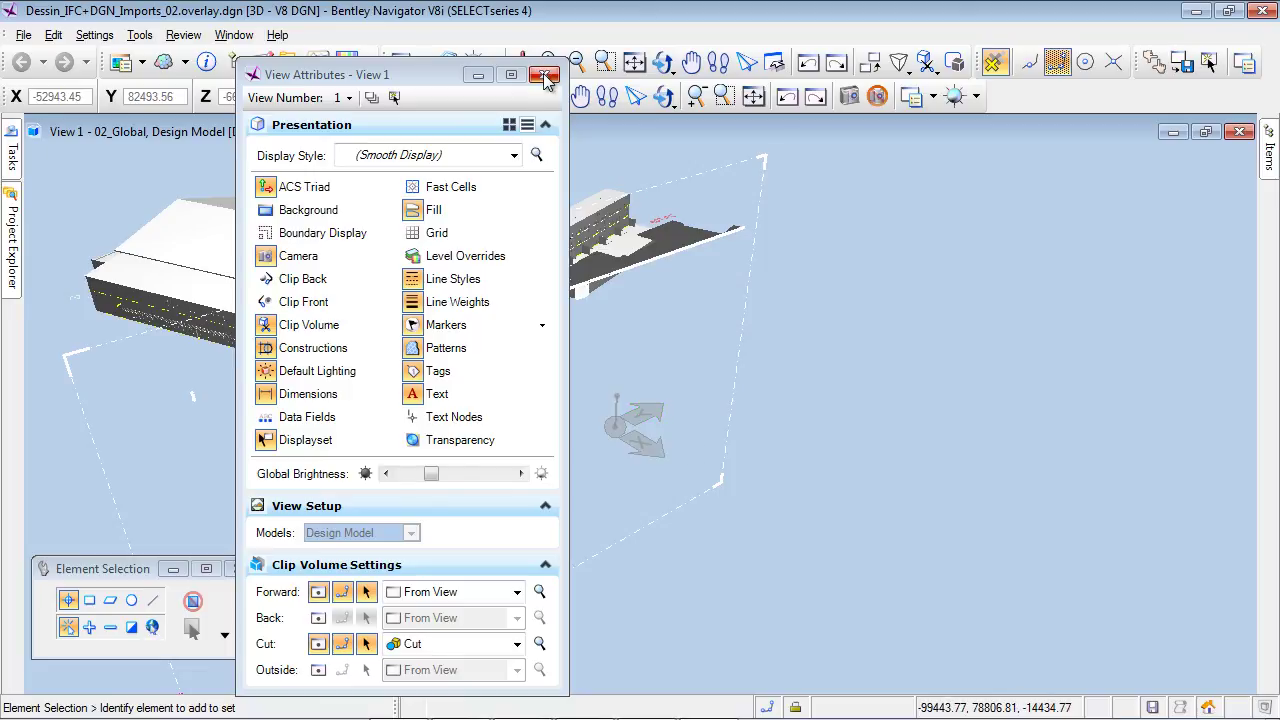
left_click(545, 76)
Stretch the section clip volume outward to take in more buildings and apply it
left_click(458, 246)
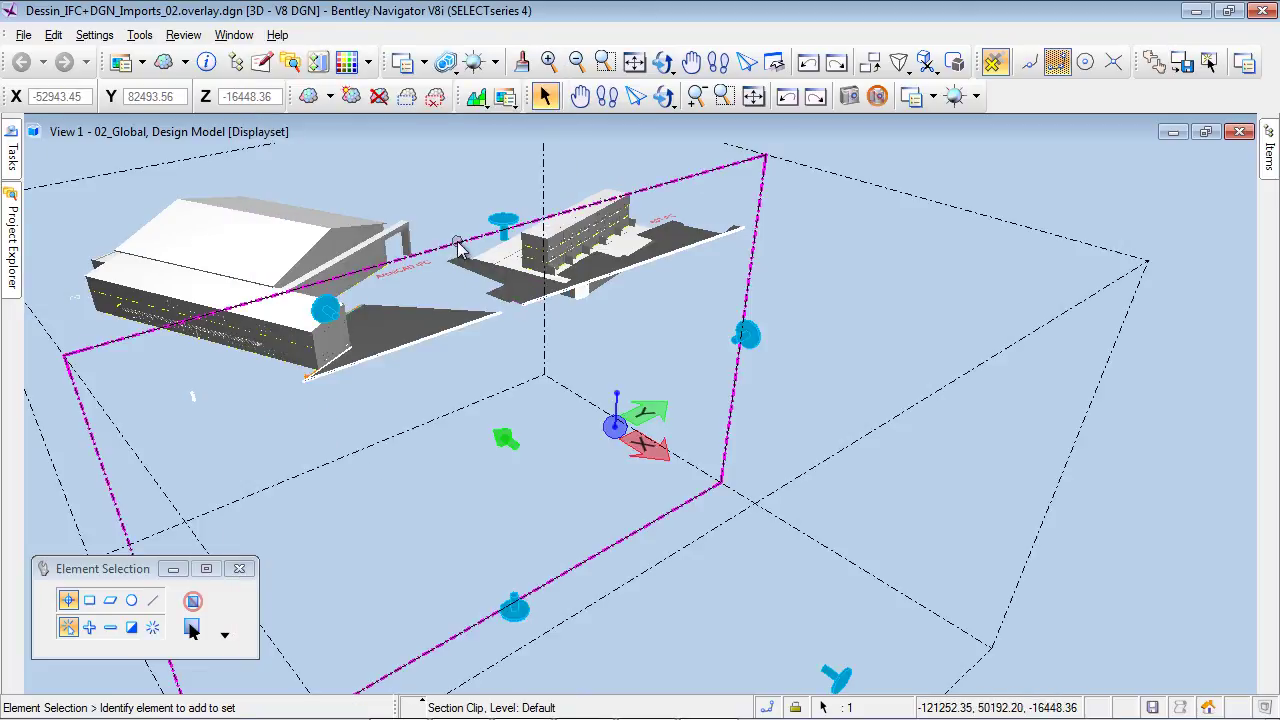
left_click_drag(505, 445, 595, 523)
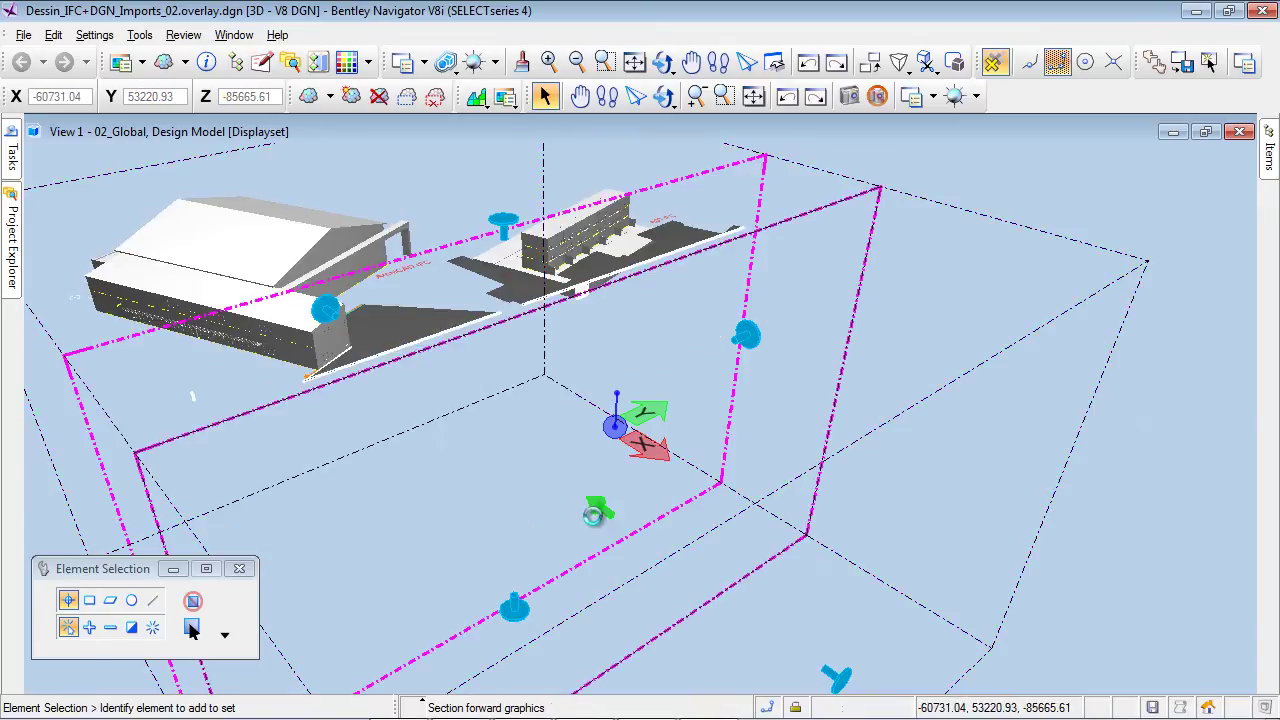
left_click(593, 514)
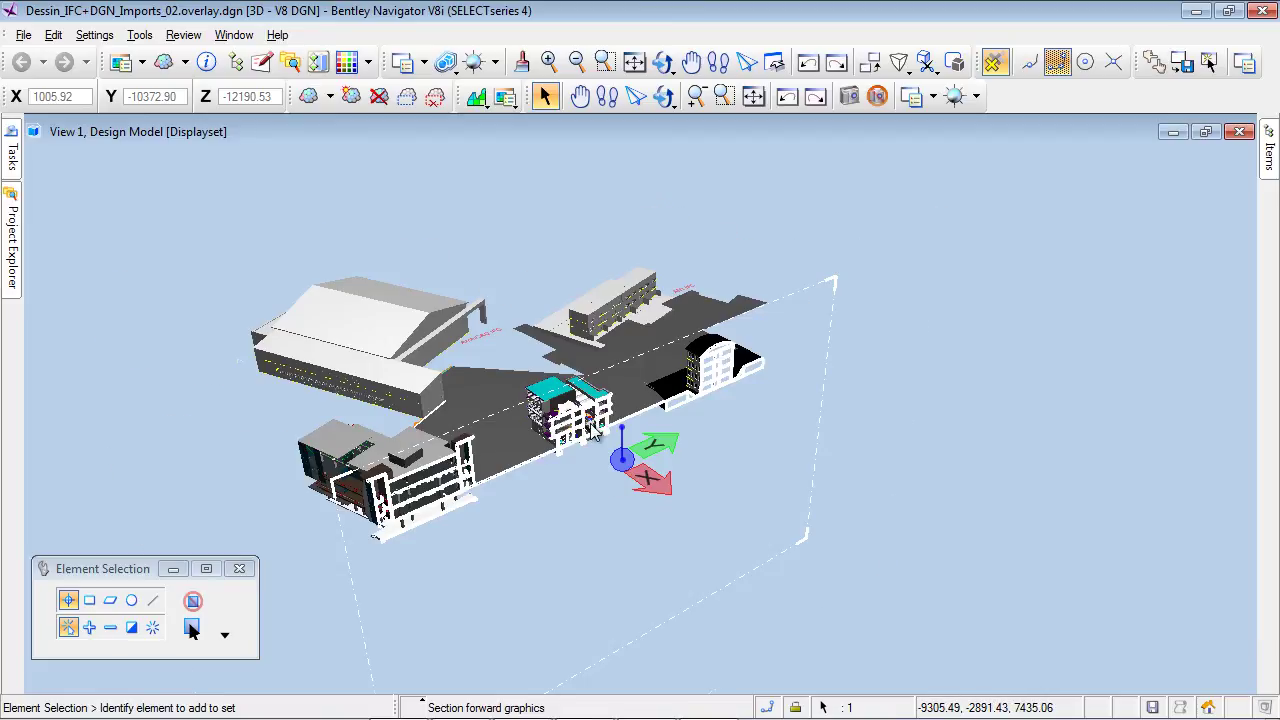
Zoom and pan in to inspect the cut-through building's interior floors, walls and ductwork
scroll(595, 430, "up", 2)
scroll(597, 420, "up", 1)
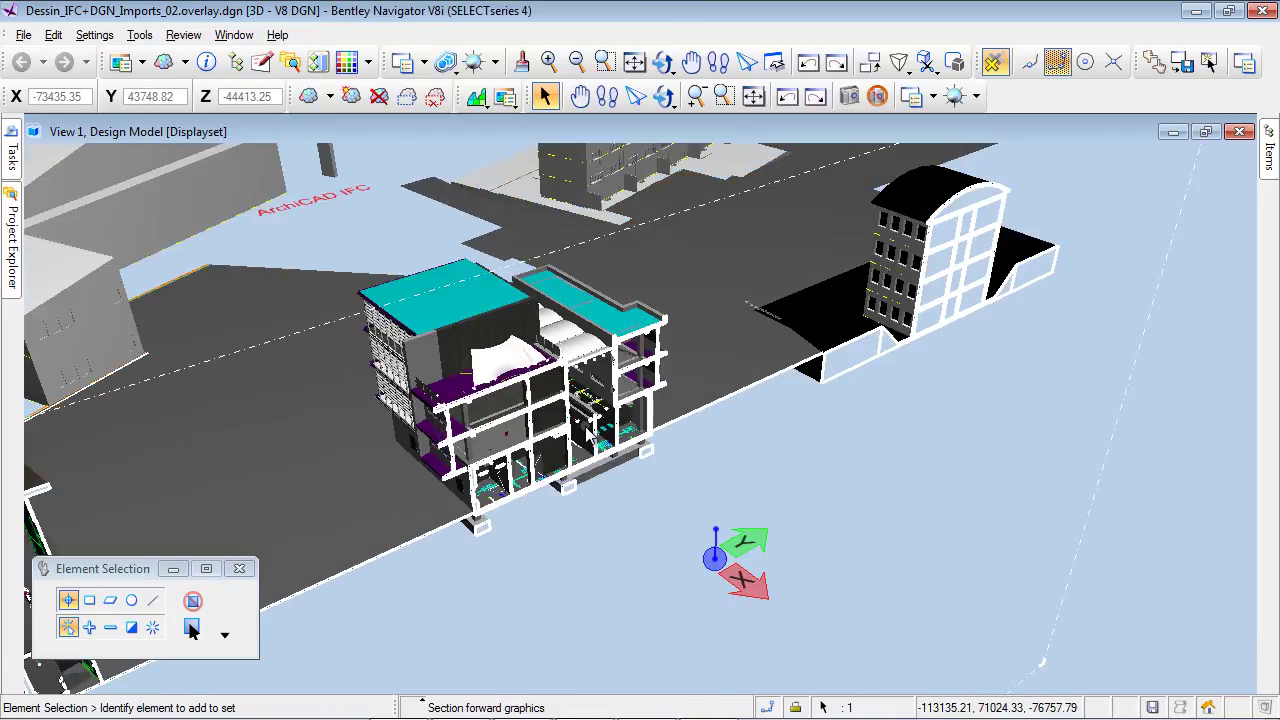
scroll(597, 425, "up", 2)
scroll(590, 432, "up", 1)
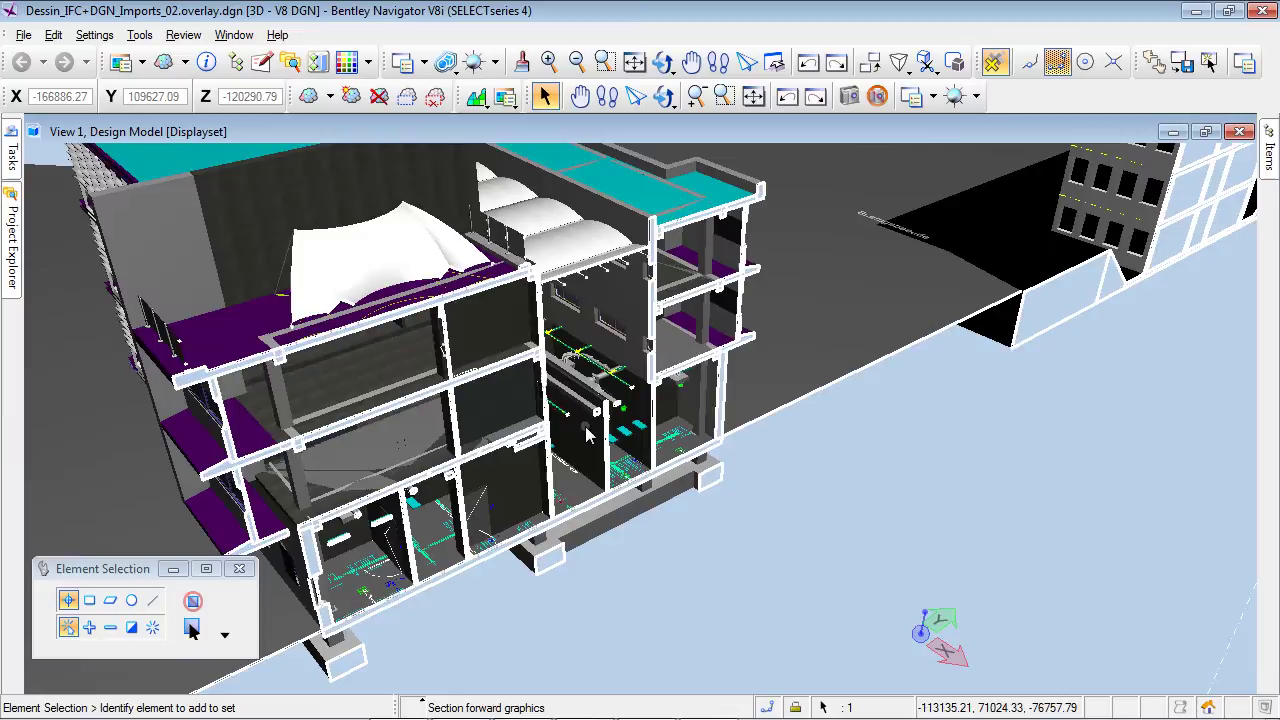
scroll(481, 310, "up", 2)
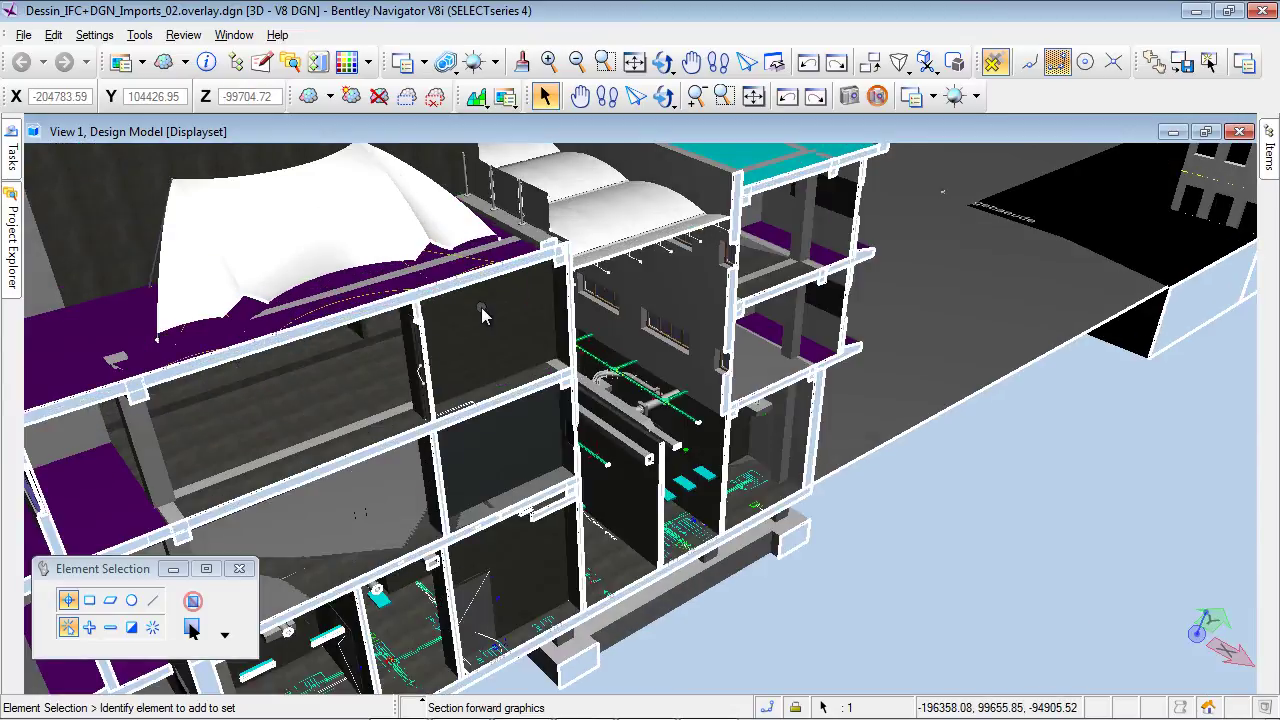
middle_click_drag(994, 532, 809, 574)
middle_click_drag(1017, 427, 1020, 455)
middle_click_drag(680, 385, 905, 330)
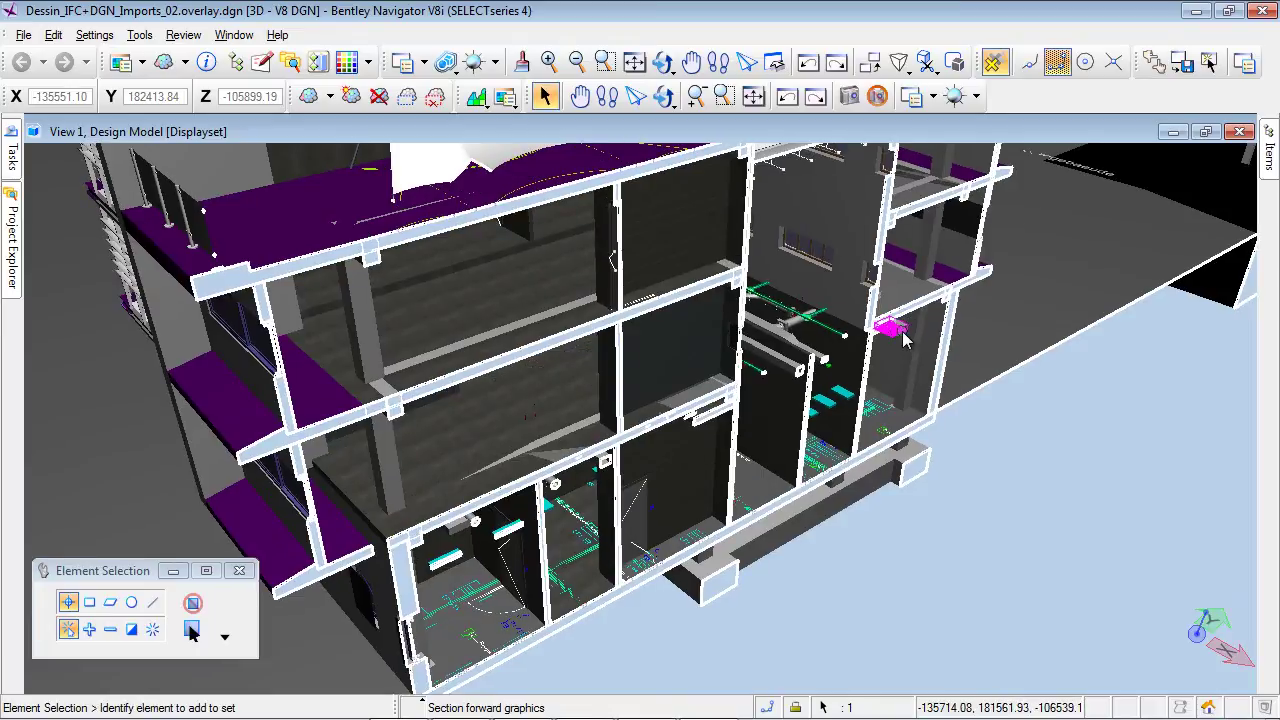
Switch from Navigator to Excel and launch the Data Connection Wizard from other sources
left_click(1197, 12)
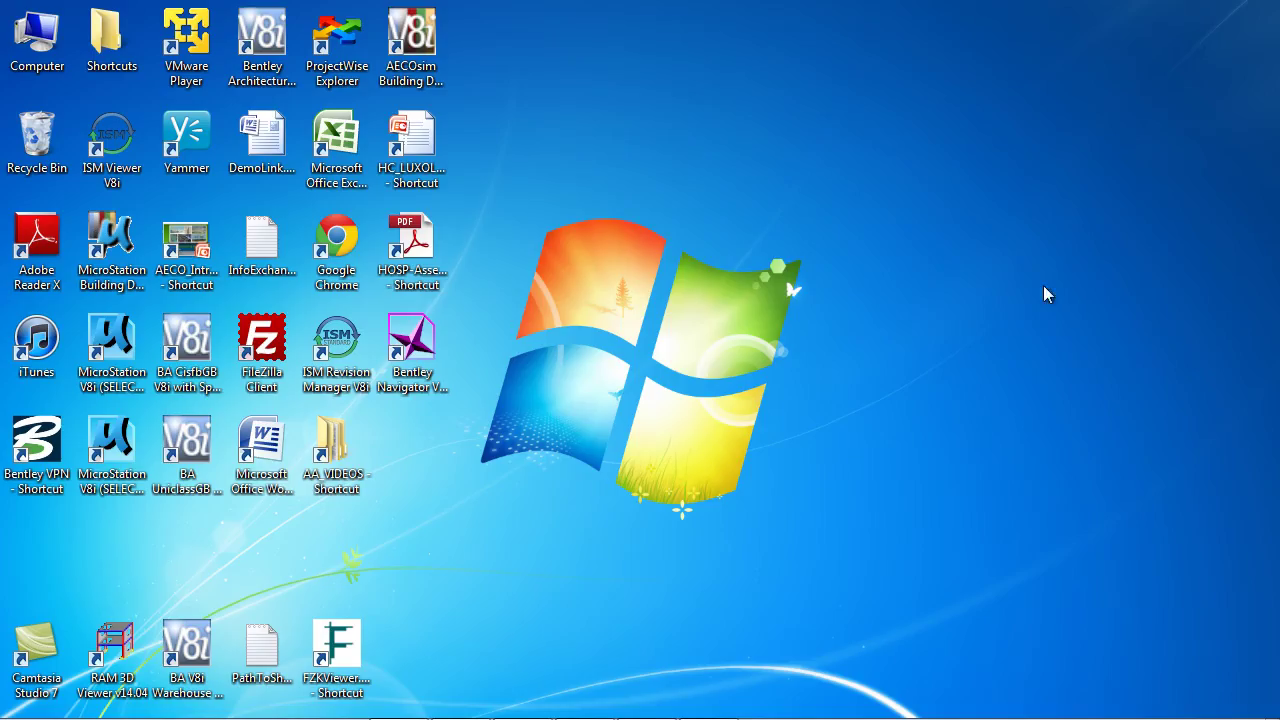
left_click(524, 700)
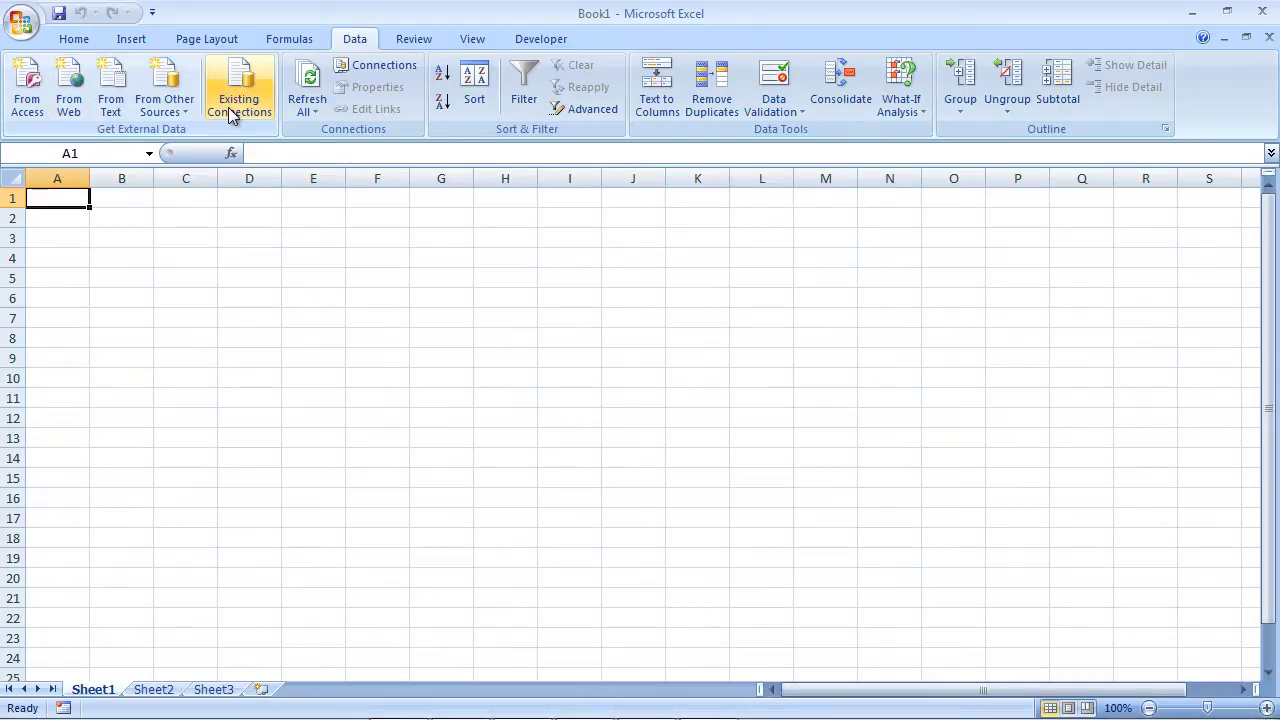
left_click(164, 104)
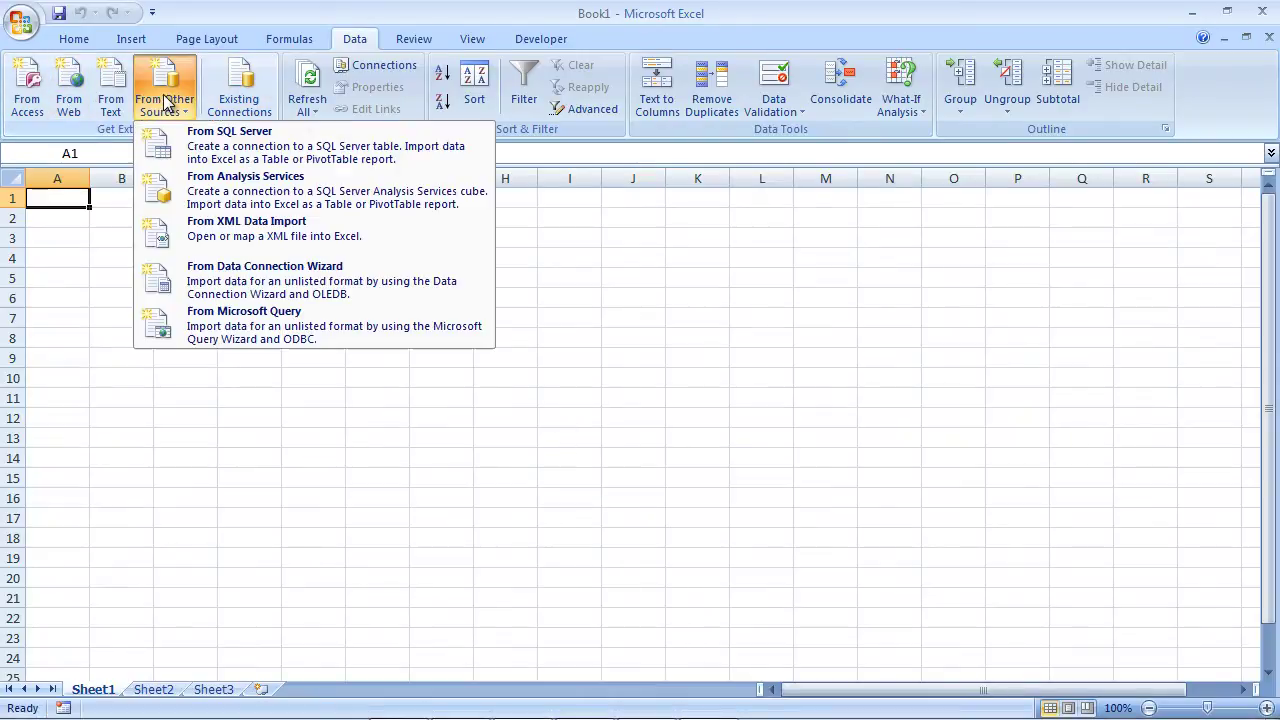
left_click(224, 284)
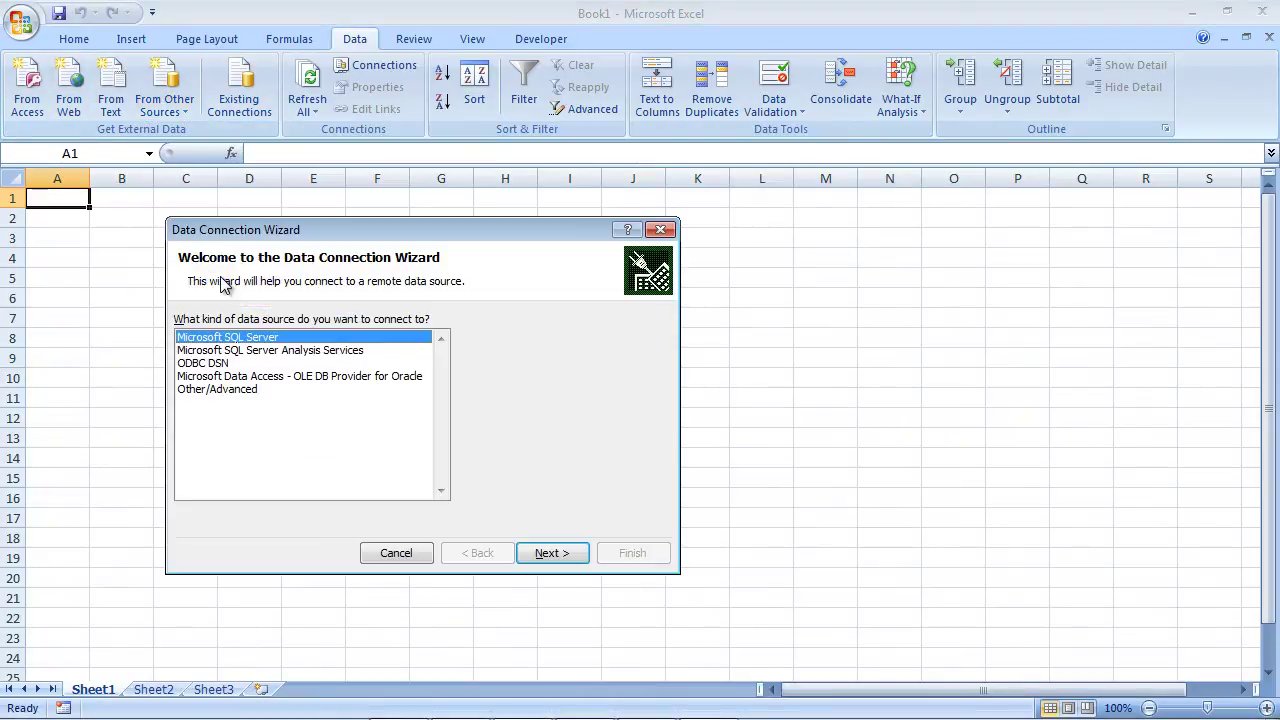
Choose ODBC DSN as the source type and select the i-model datasource
left_click(216, 364)
left_click(552, 556)
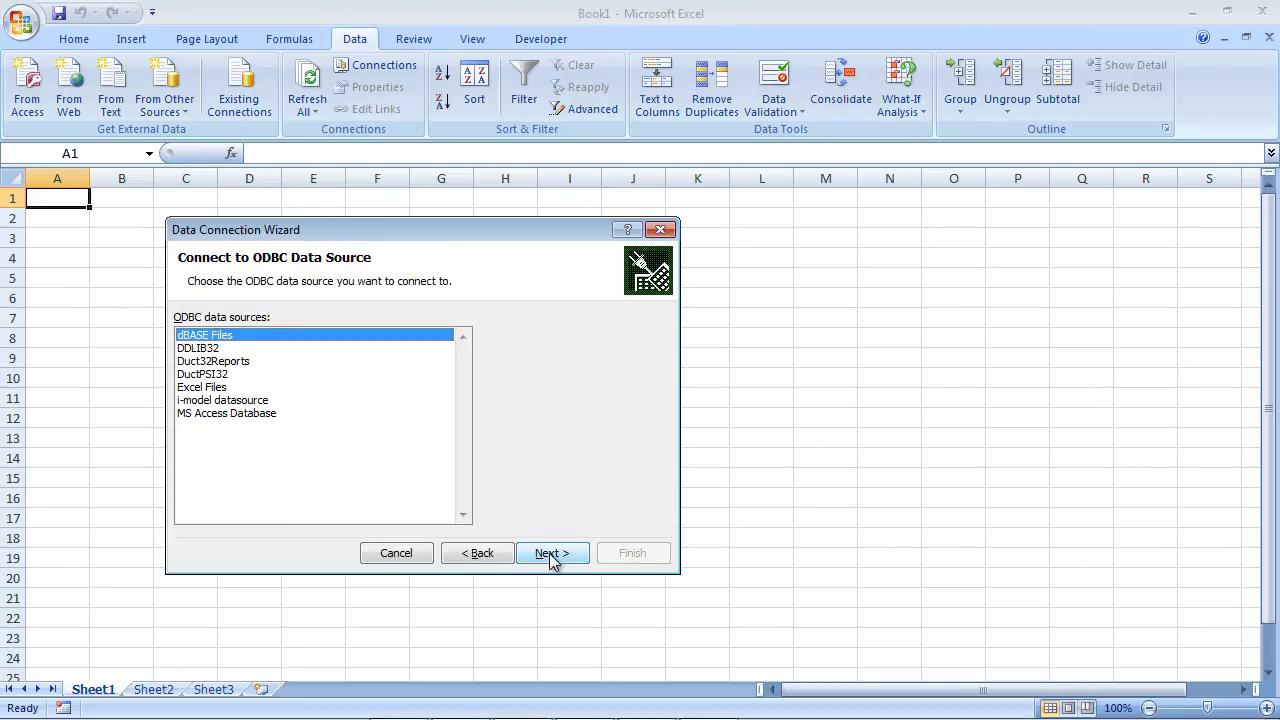
left_click(210, 401)
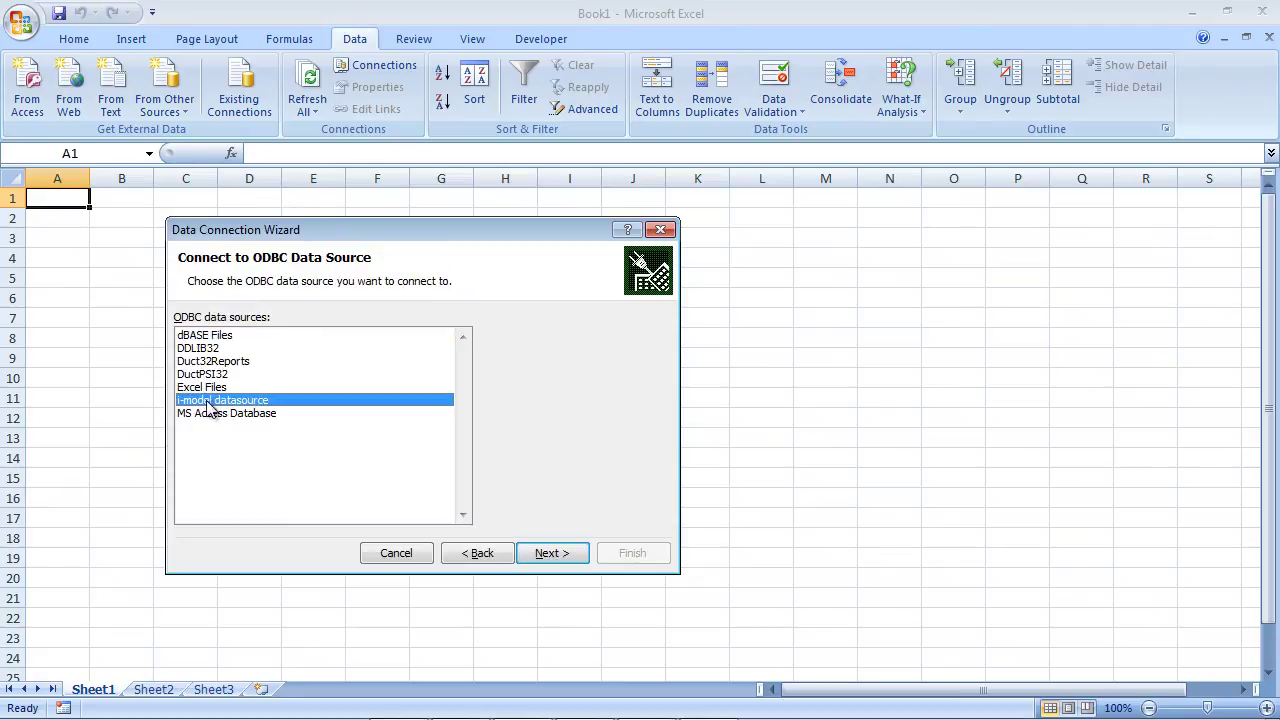
left_click(549, 554)
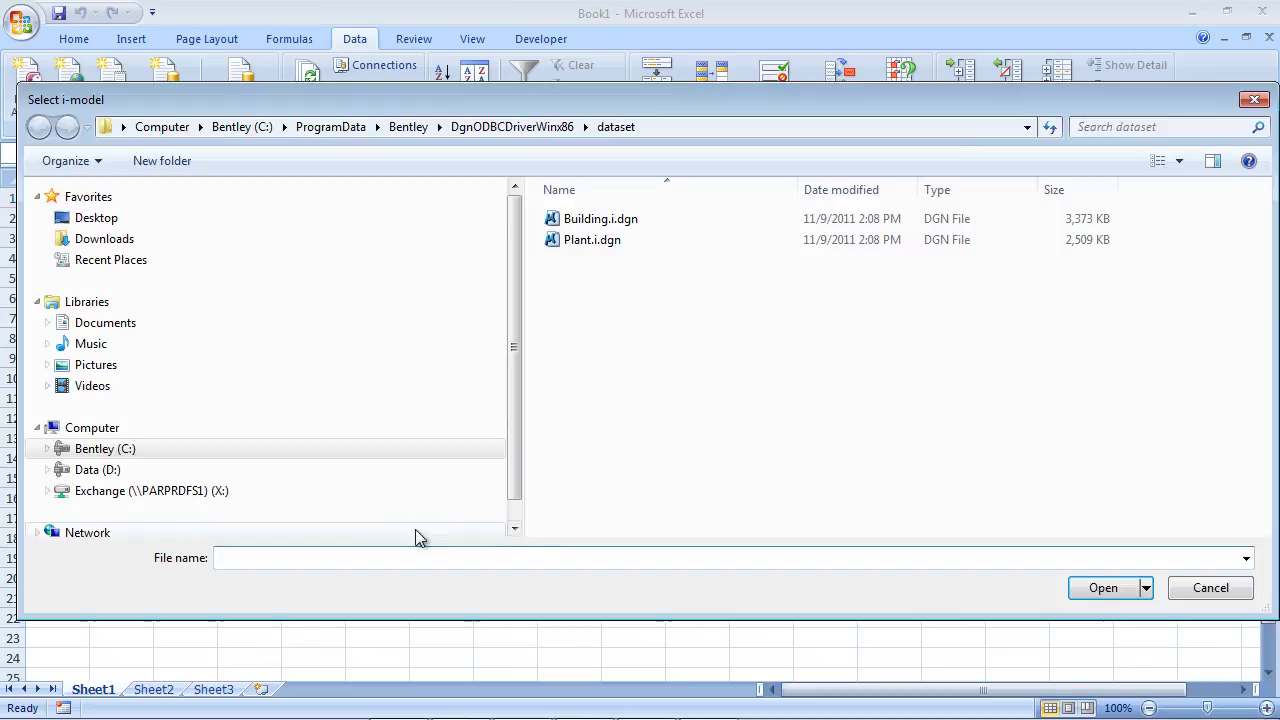
Browse the D: drive down through ProgramData\Bentley\...\WorkSpace\Projects\BuildingExamples
left_click_drag(507, 381, 508, 426)
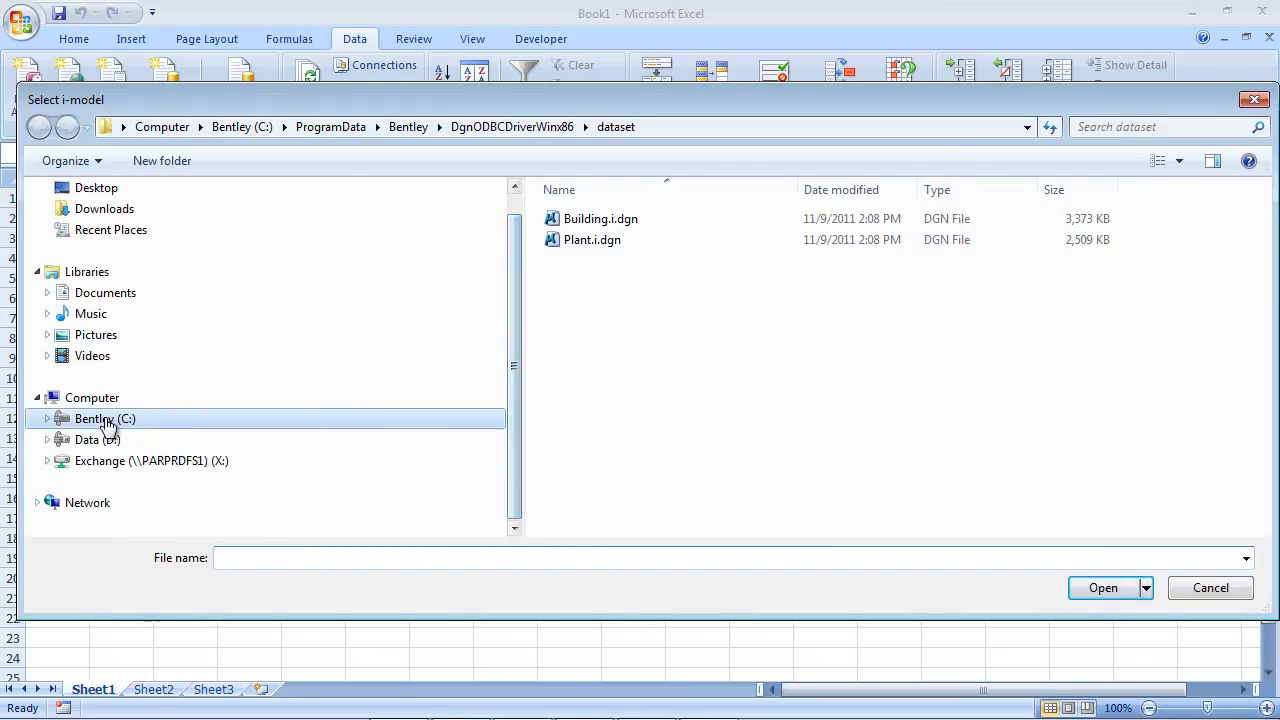
left_click(48, 441)
scroll(60, 455, "down", 5)
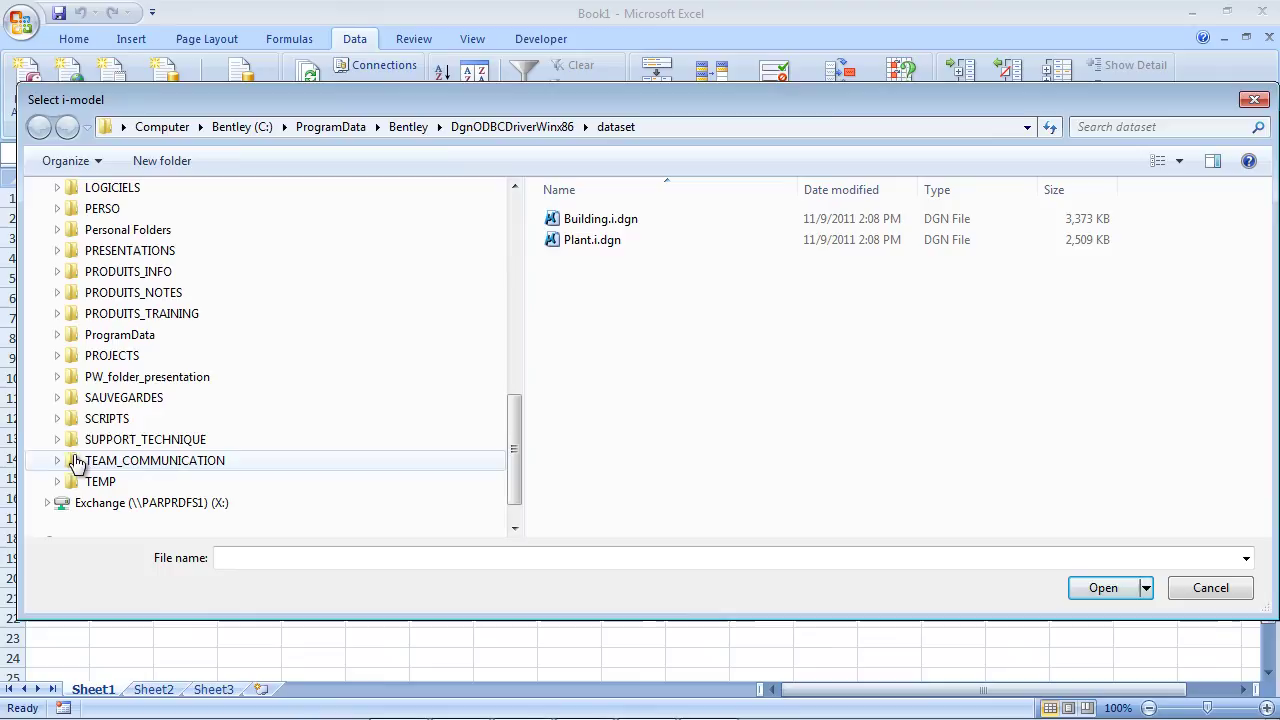
left_click(59, 336)
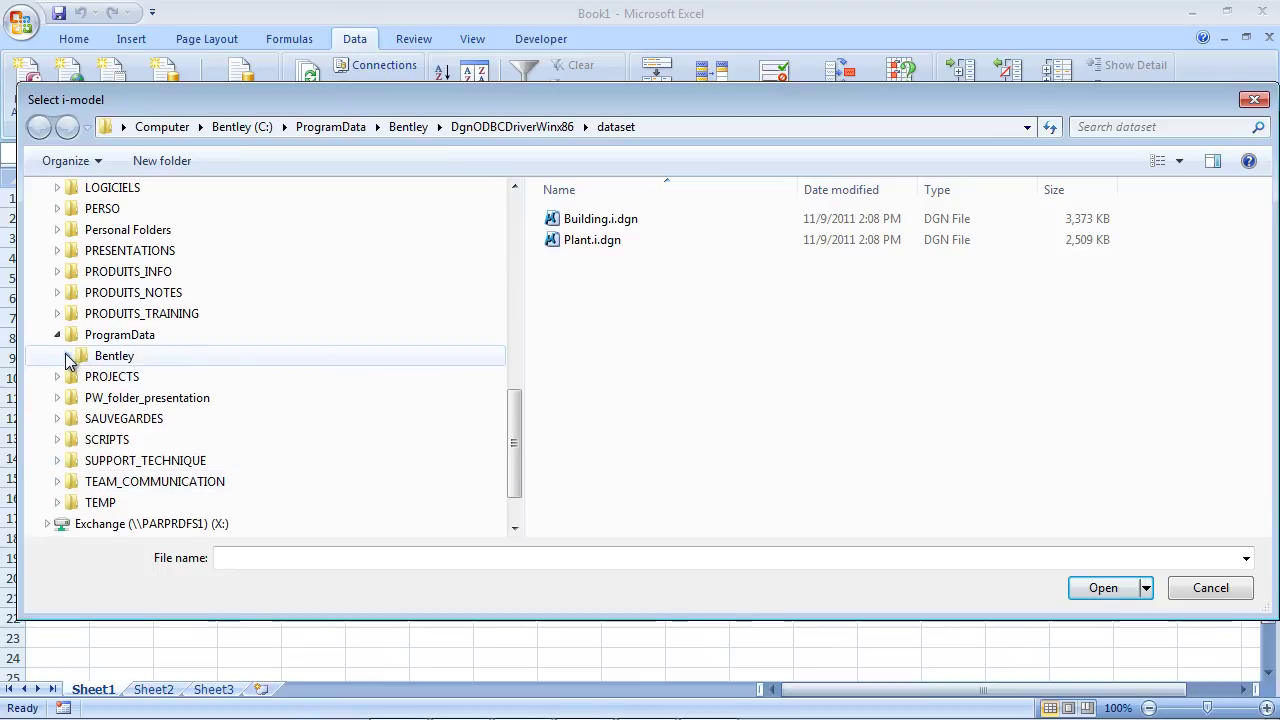
left_click(67, 356)
left_click(77, 378)
left_click(87, 398)
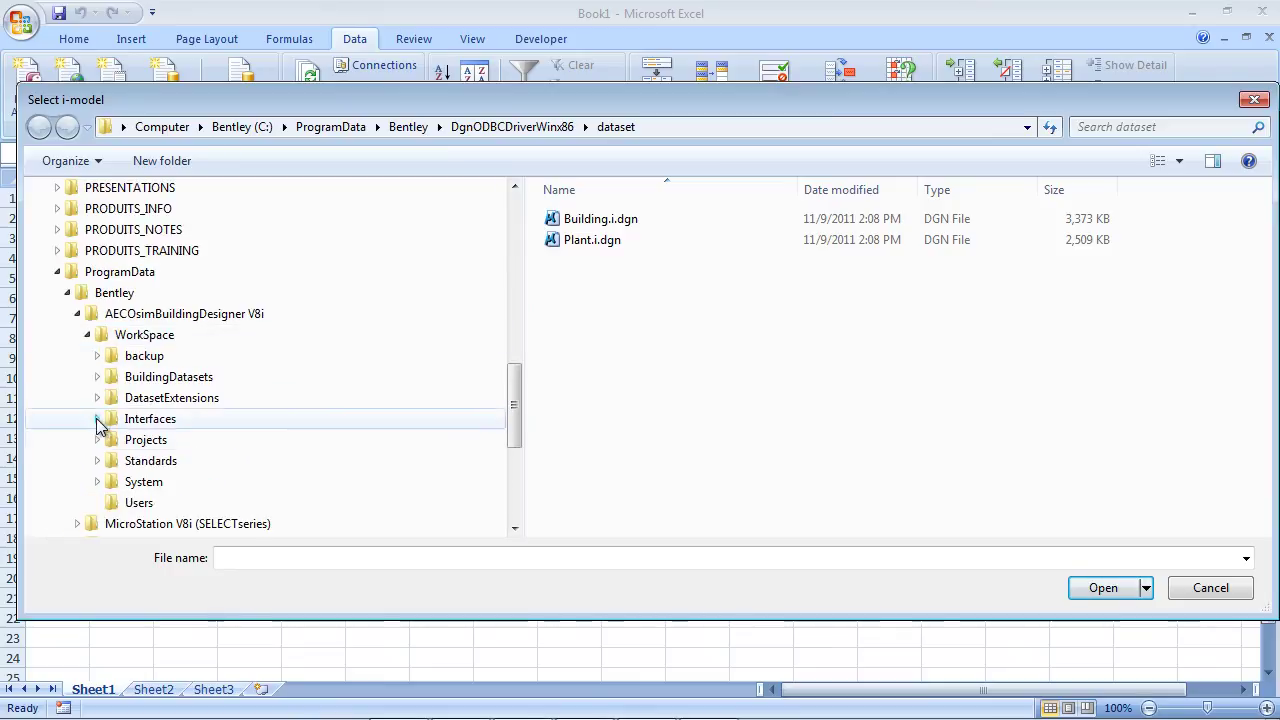
left_click(97, 440)
left_click(108, 461)
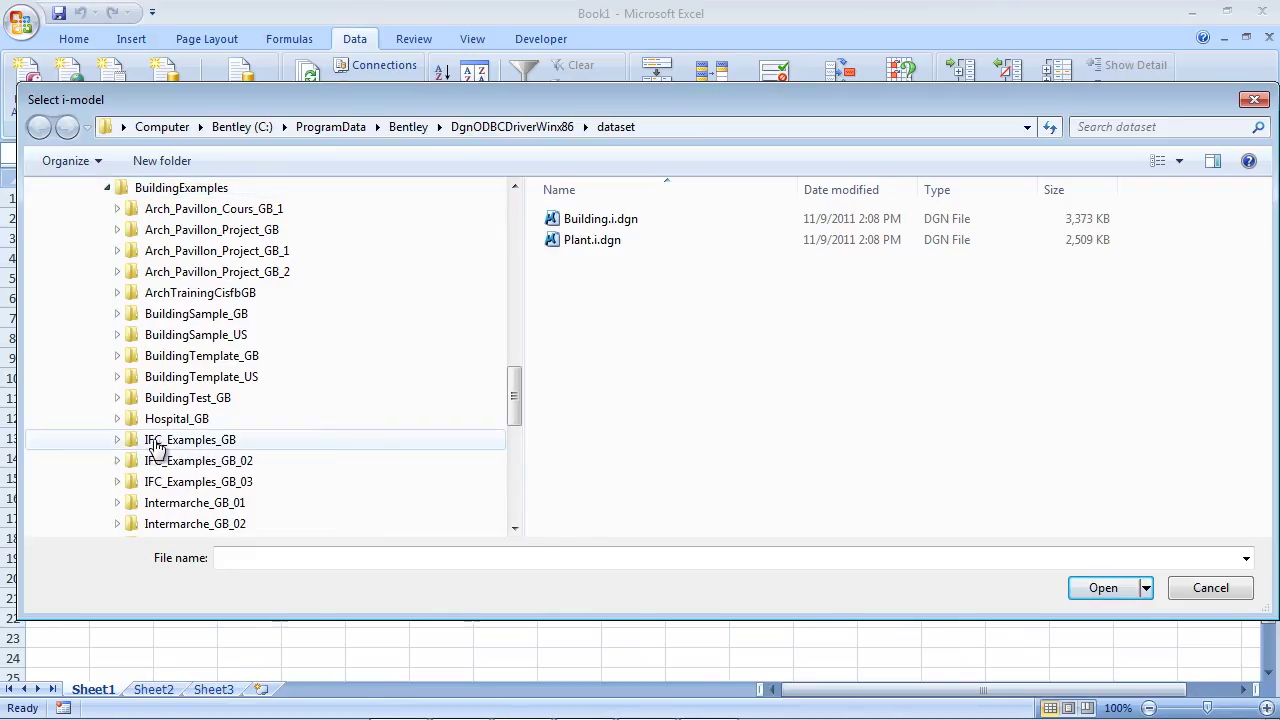
Open Dessin_IFC+DGN_Imports_test.i.dgn from the IFC_Examples_GB_03 designs folder
left_click(117, 419)
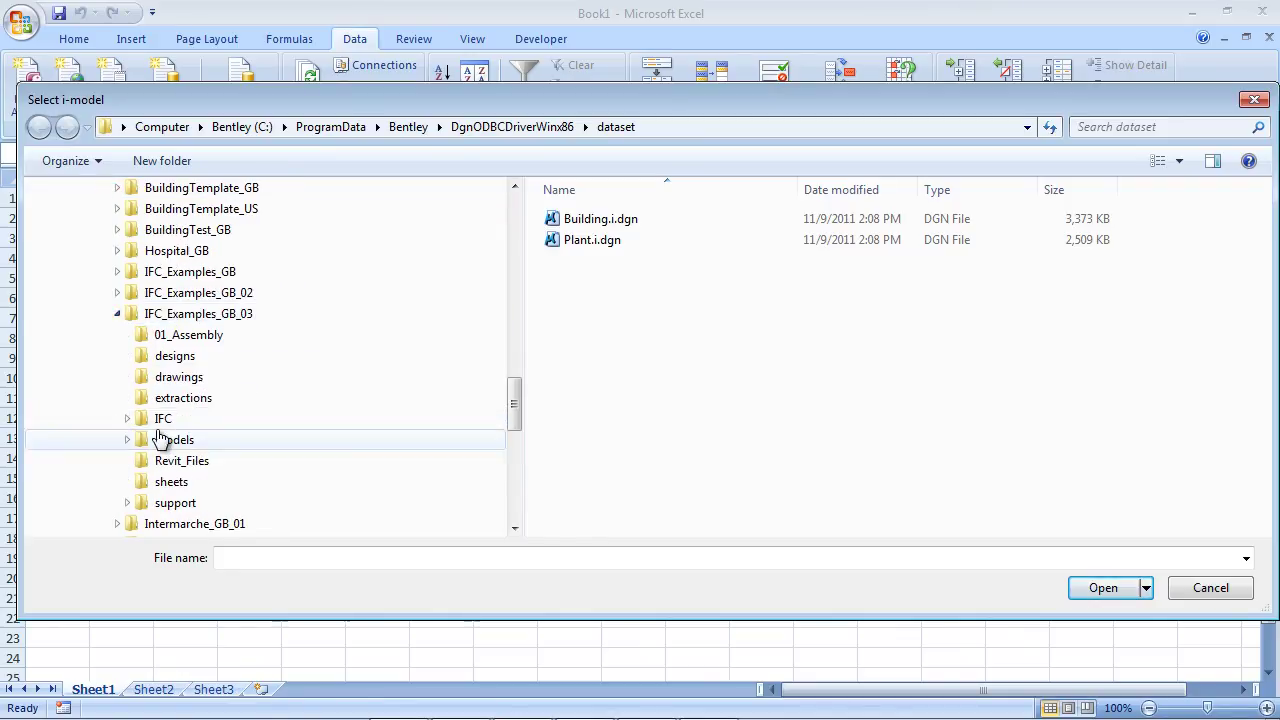
left_click(178, 359)
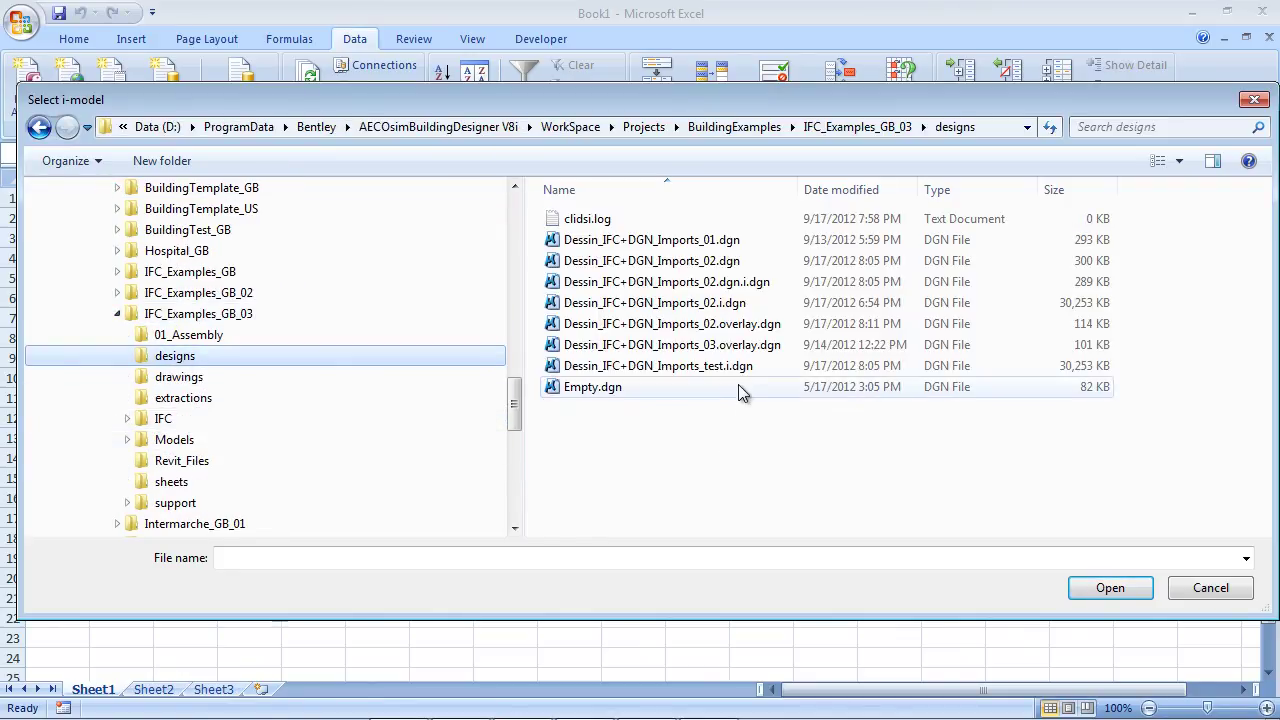
left_click(711, 366)
left_click(1080, 592)
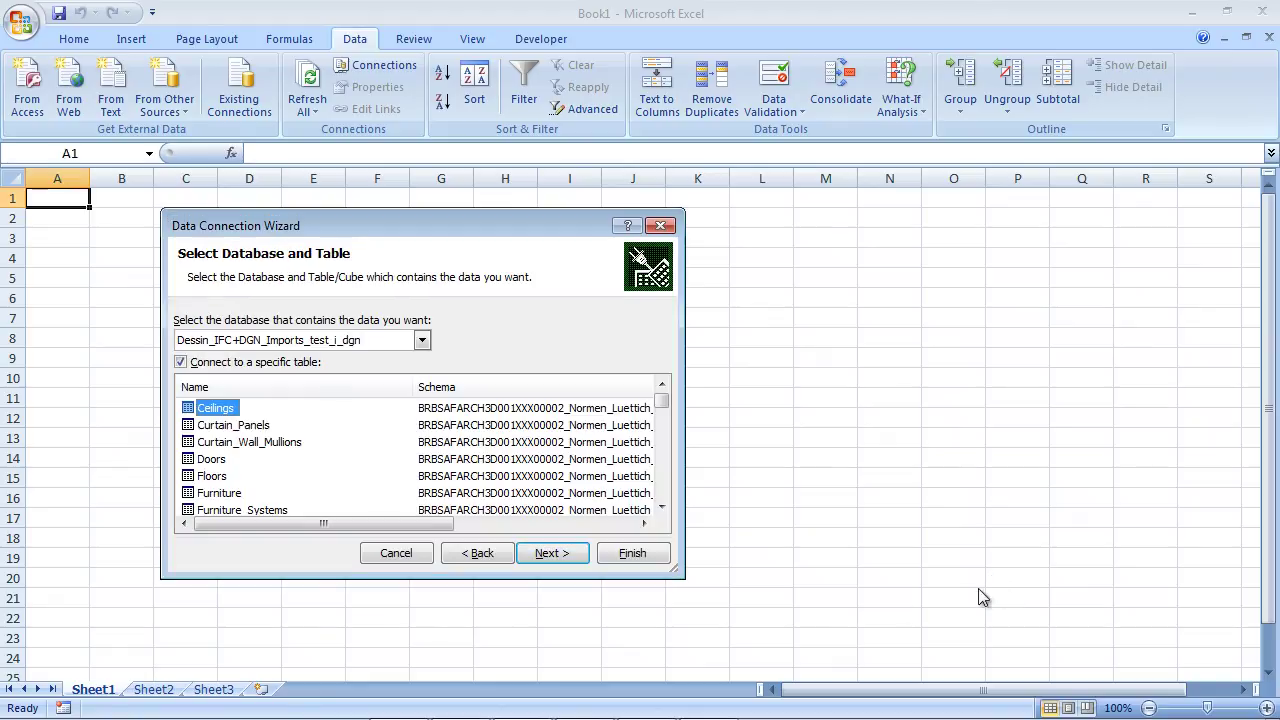
Select the Wall table and save the connection as Dessin_IFC+DGN_Imports_test_i_dgn Wall.odc
mouse_move(661, 407)
left_mouse_down()
mouse_move(653, 478)
mouse_move(651, 411)
left_mouse_up()
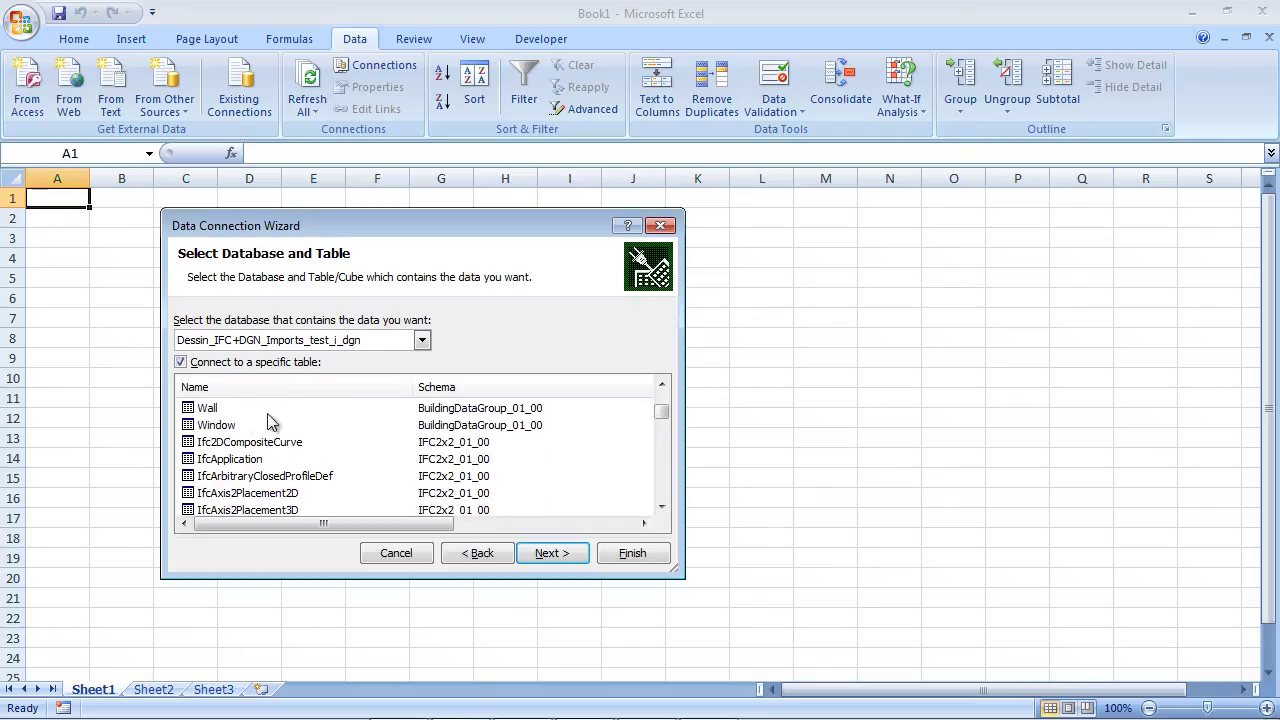
left_click(556, 554)
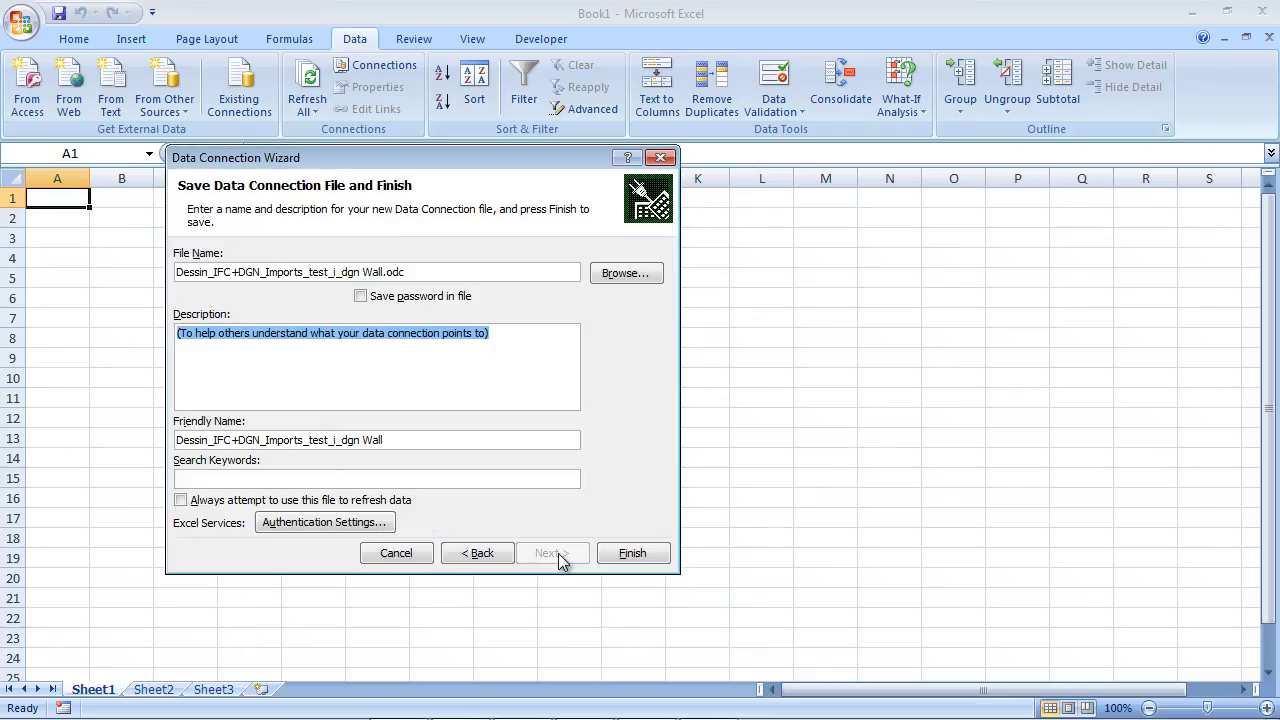
left_click(631, 553)
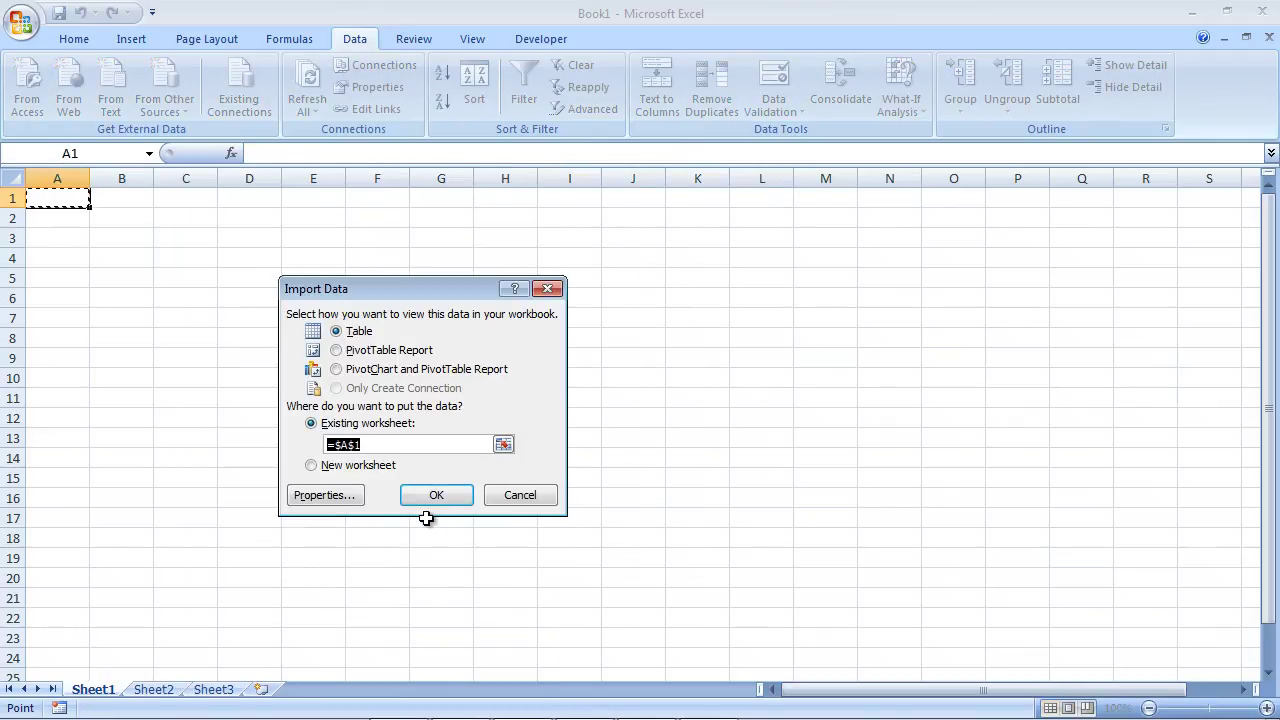
Import the Wall data as a table at =$A$1 on Sheet1 and scroll through its columns
left_click(436, 496)
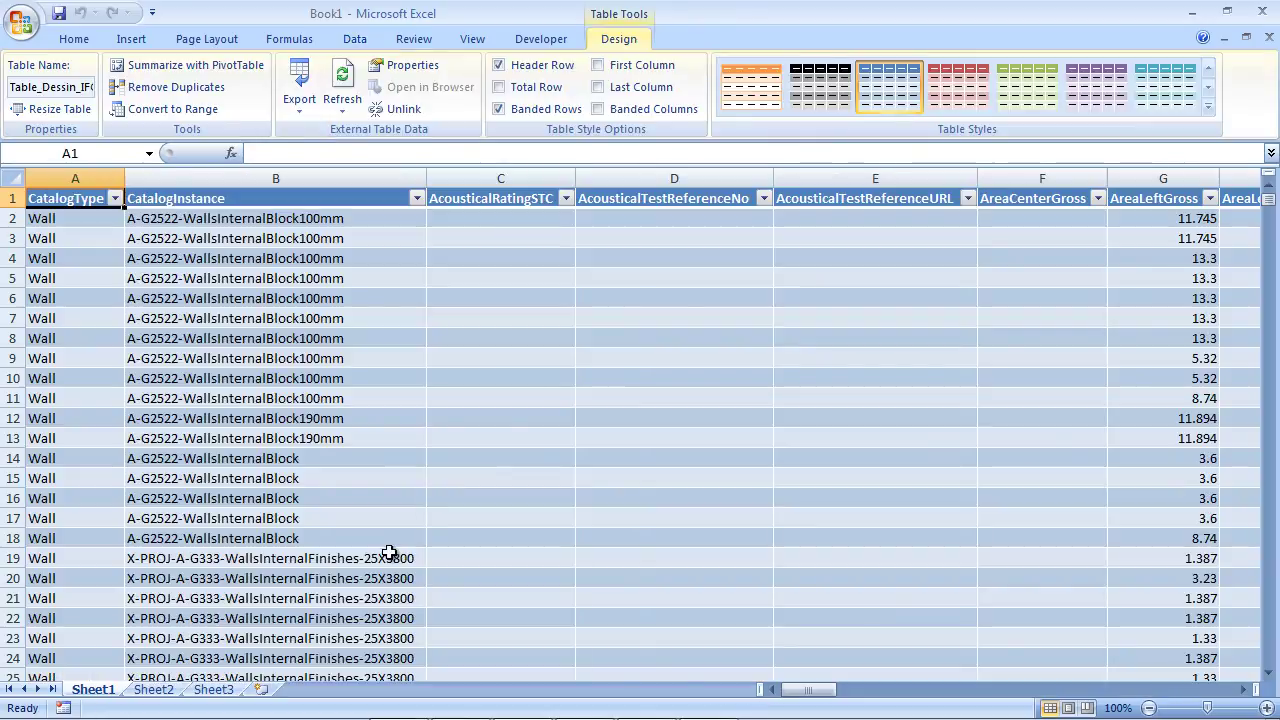
scroll(397, 539, "down", 3)
left_click_drag(810, 694, 1136, 708)
scroll(993, 688, "down", 2)
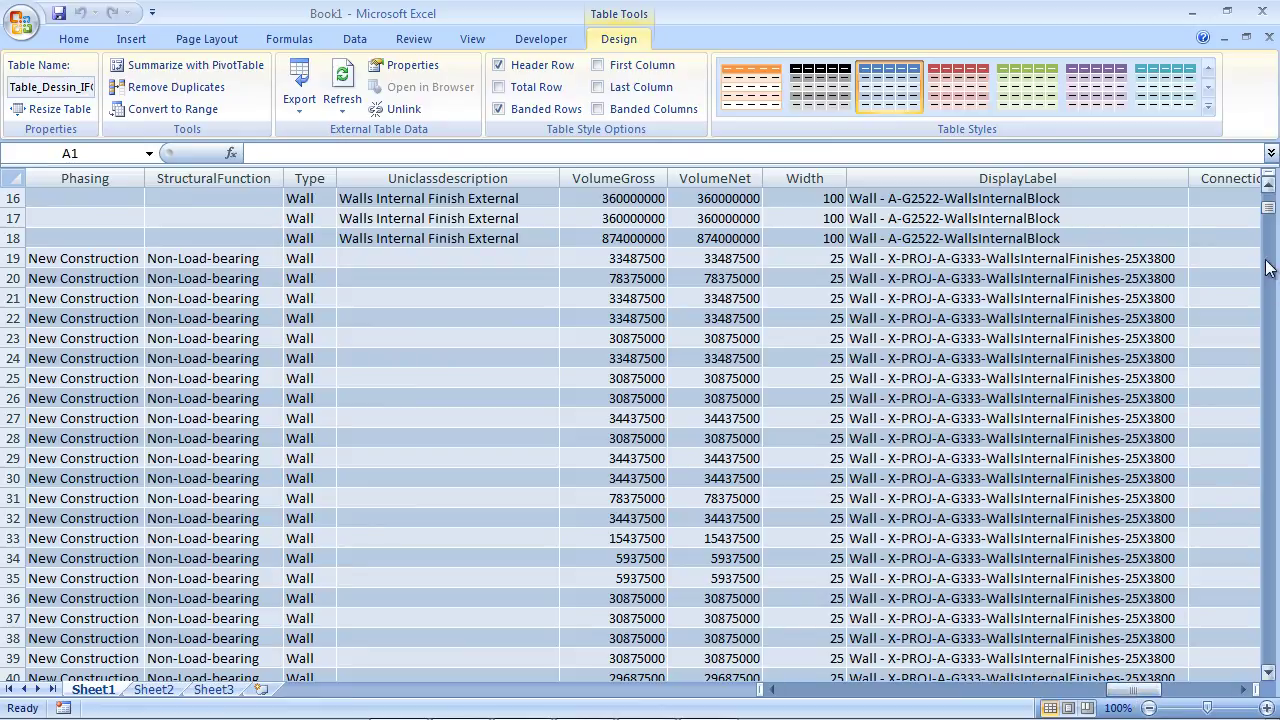